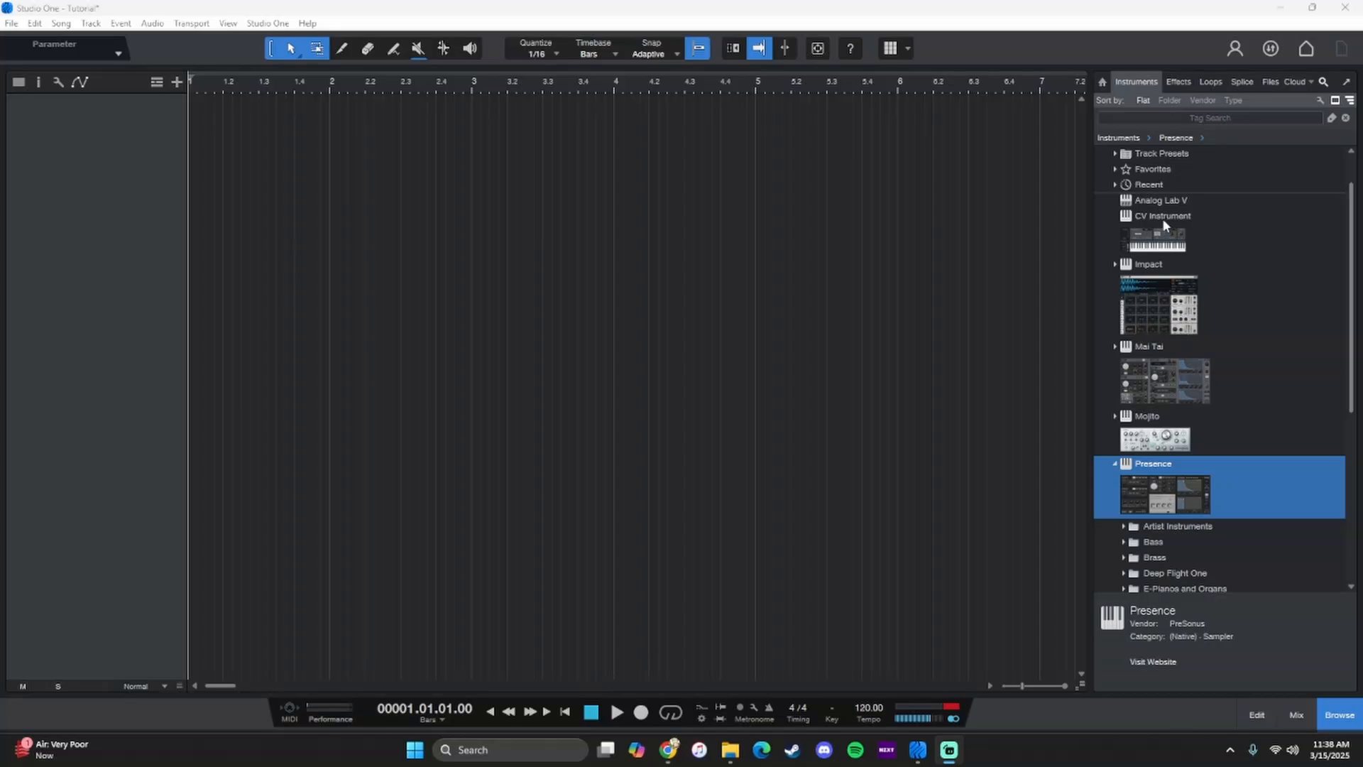
- Add the Presence instrument as a new track and try out its on-screen keyboard
scroll(1205, 518, "down", 5)
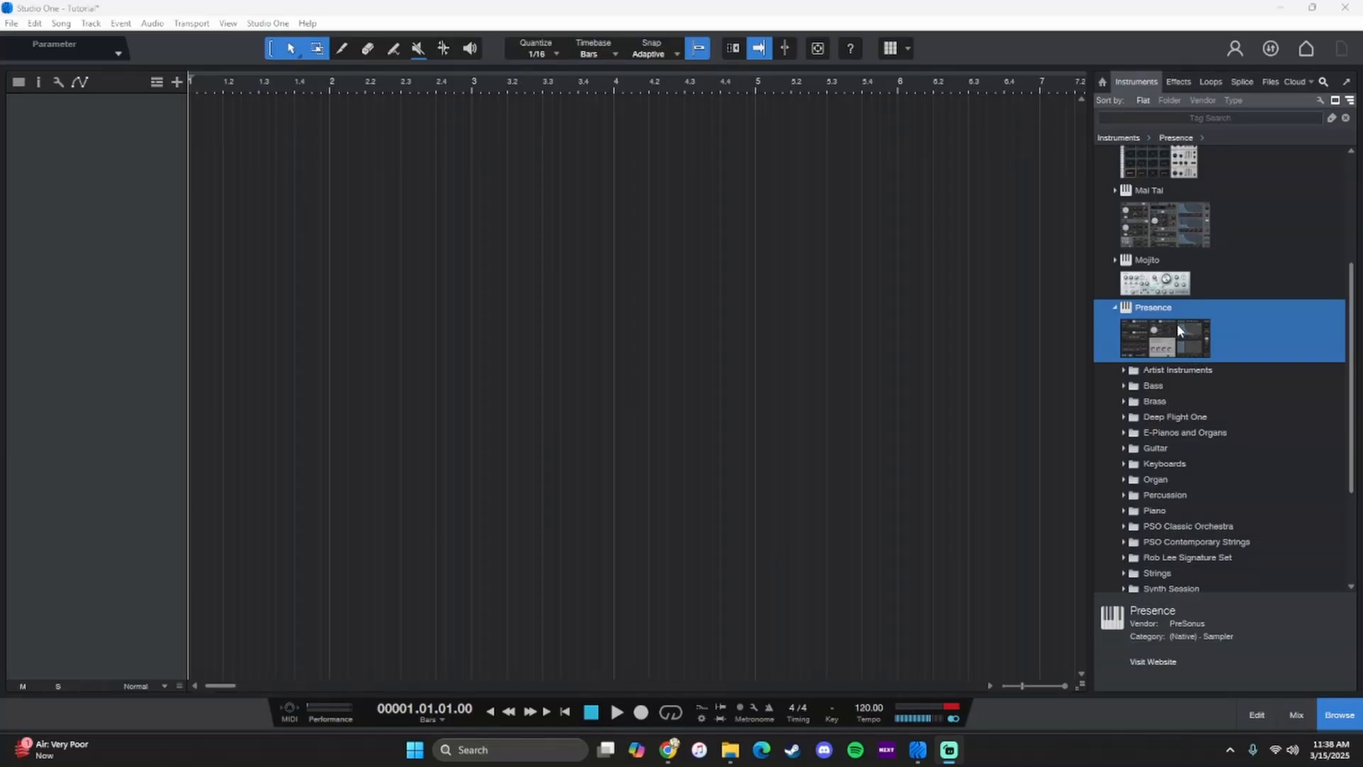
left_click_drag(1180, 328, 249, 142)
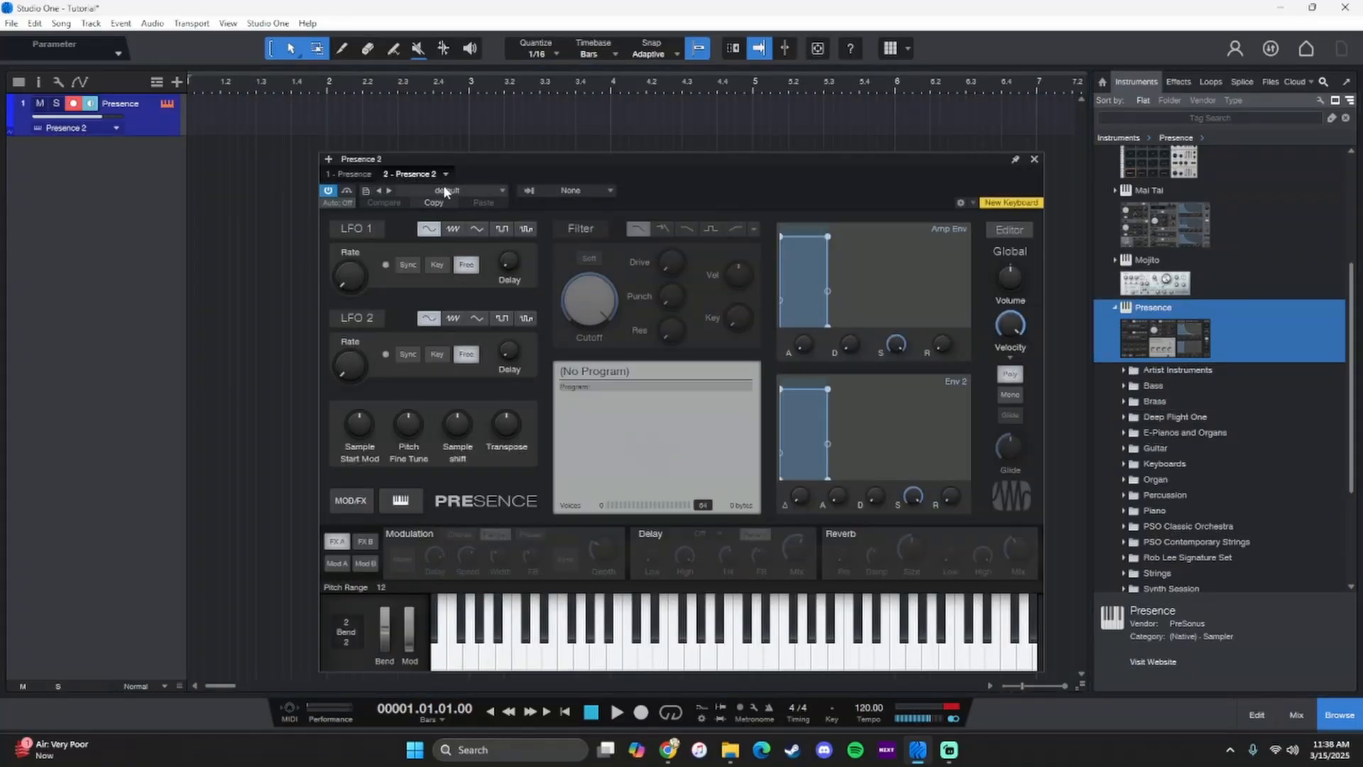
left_click(359, 174)
left_click(412, 174)
mouse_move(584, 653)
left_mouse_down()
mouse_move(882, 653)
mouse_move(753, 657)
mouse_move(747, 632)
mouse_move(771, 648)
mouse_move(645, 650)
mouse_move(757, 650)
left_mouse_up()
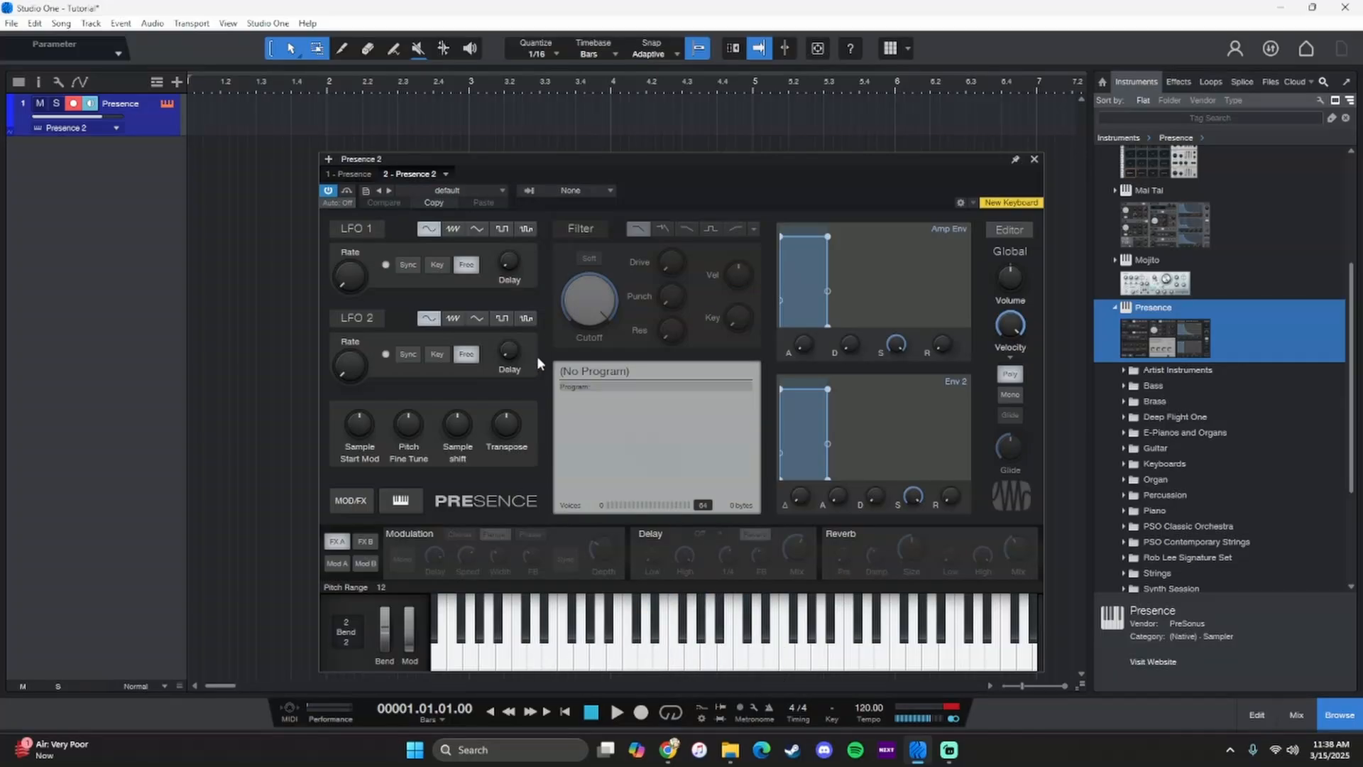
- Load the Cello Section - KS preset from PSO Contemporary Strings into the new Presence instrument
left_click(463, 189)
left_click(463, 189)
left_click(462, 188)
left_click(462, 189)
left_click(463, 189)
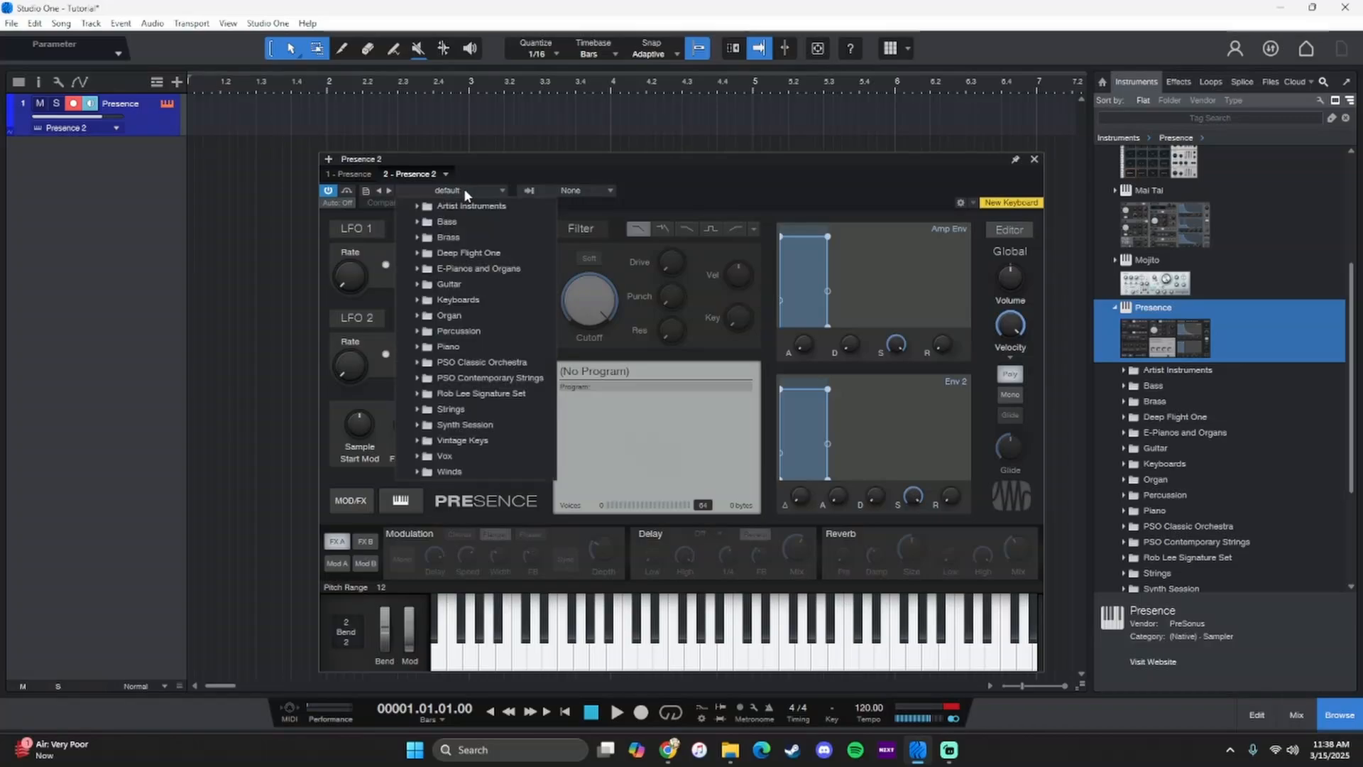
left_click(463, 189)
left_click(465, 186)
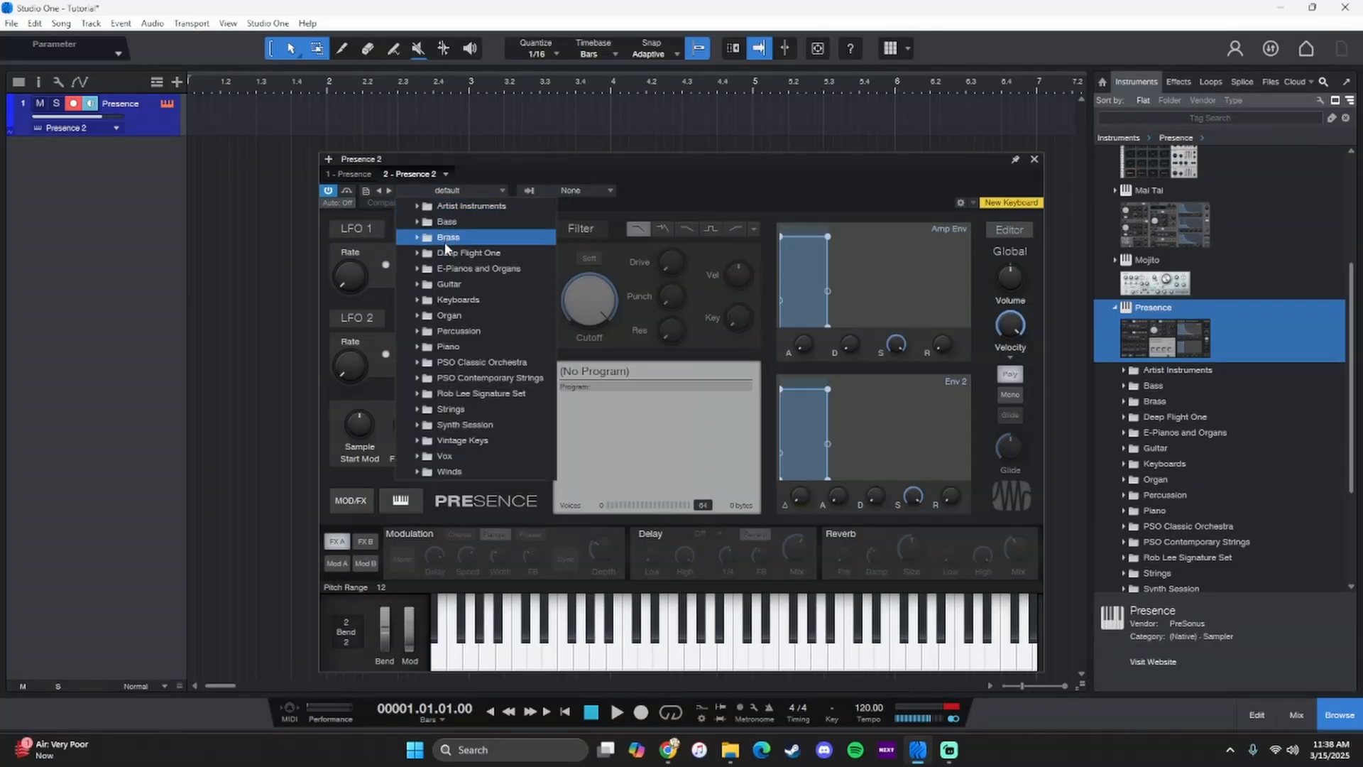
left_click(464, 410)
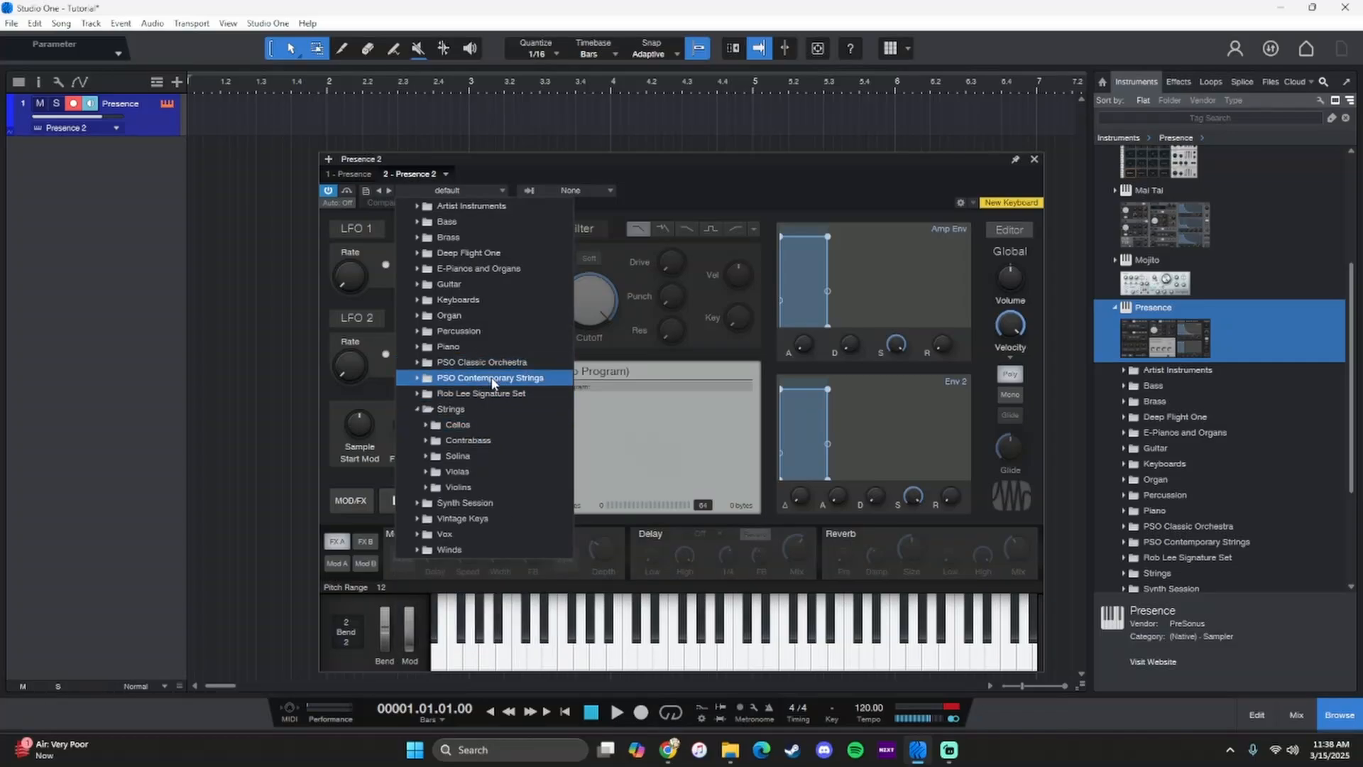
mouse_move(493, 383)
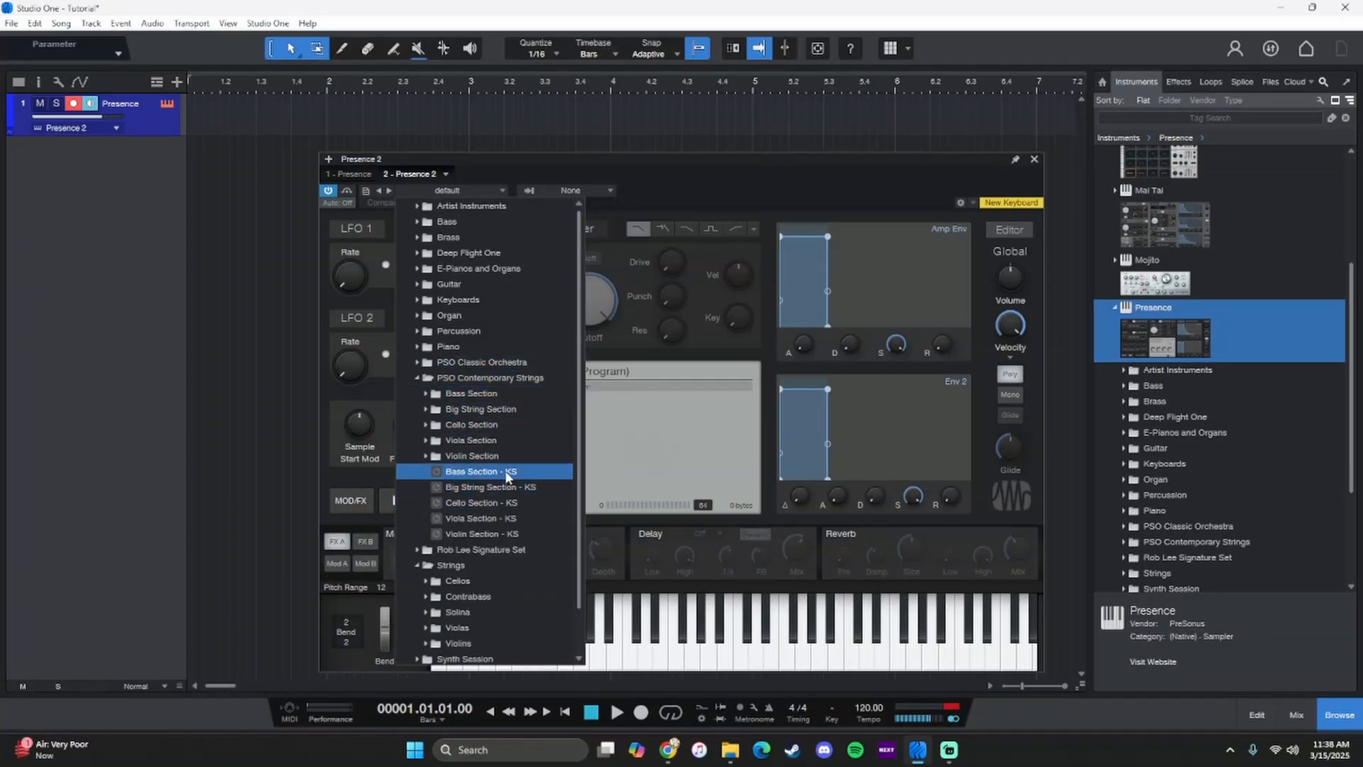
left_click(497, 505)
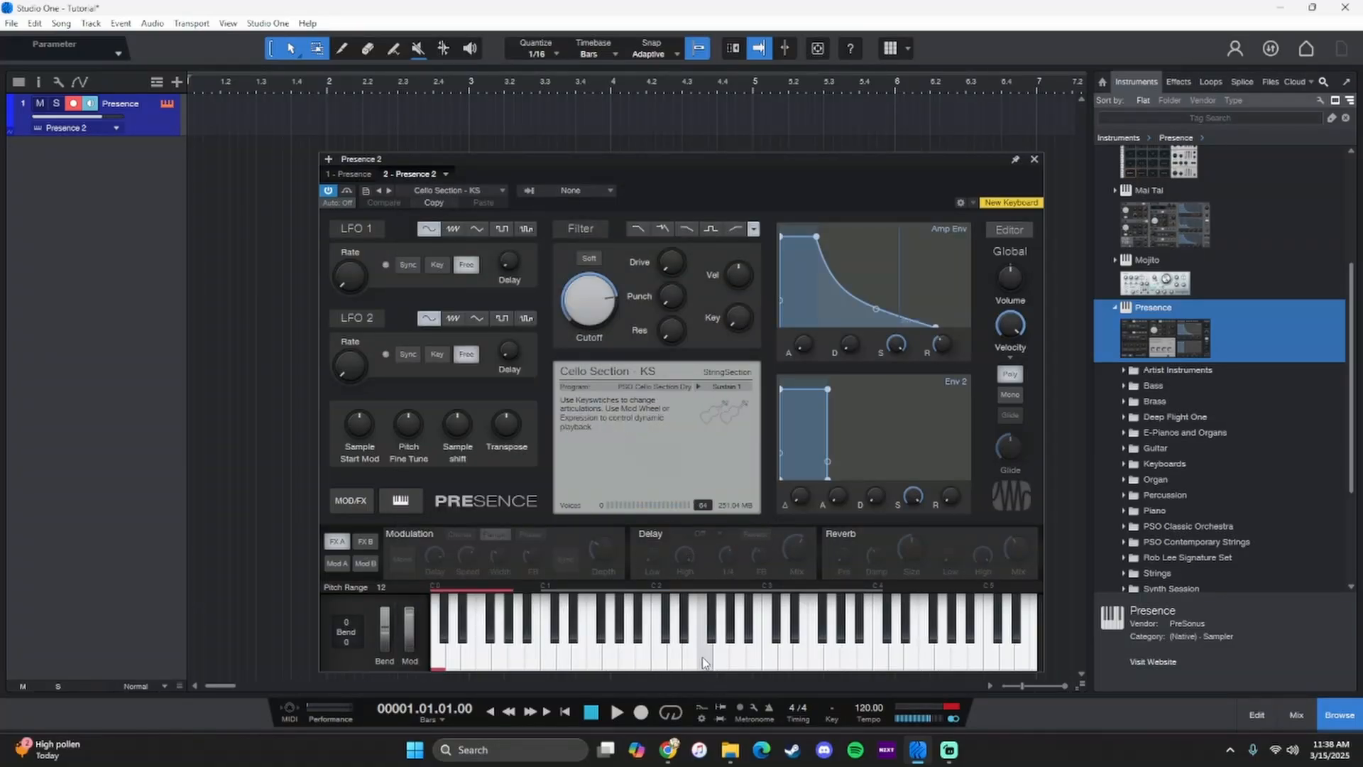
- Audition the cello preset with several notes on the instrument's on-screen keyboard
left_click(580, 660)
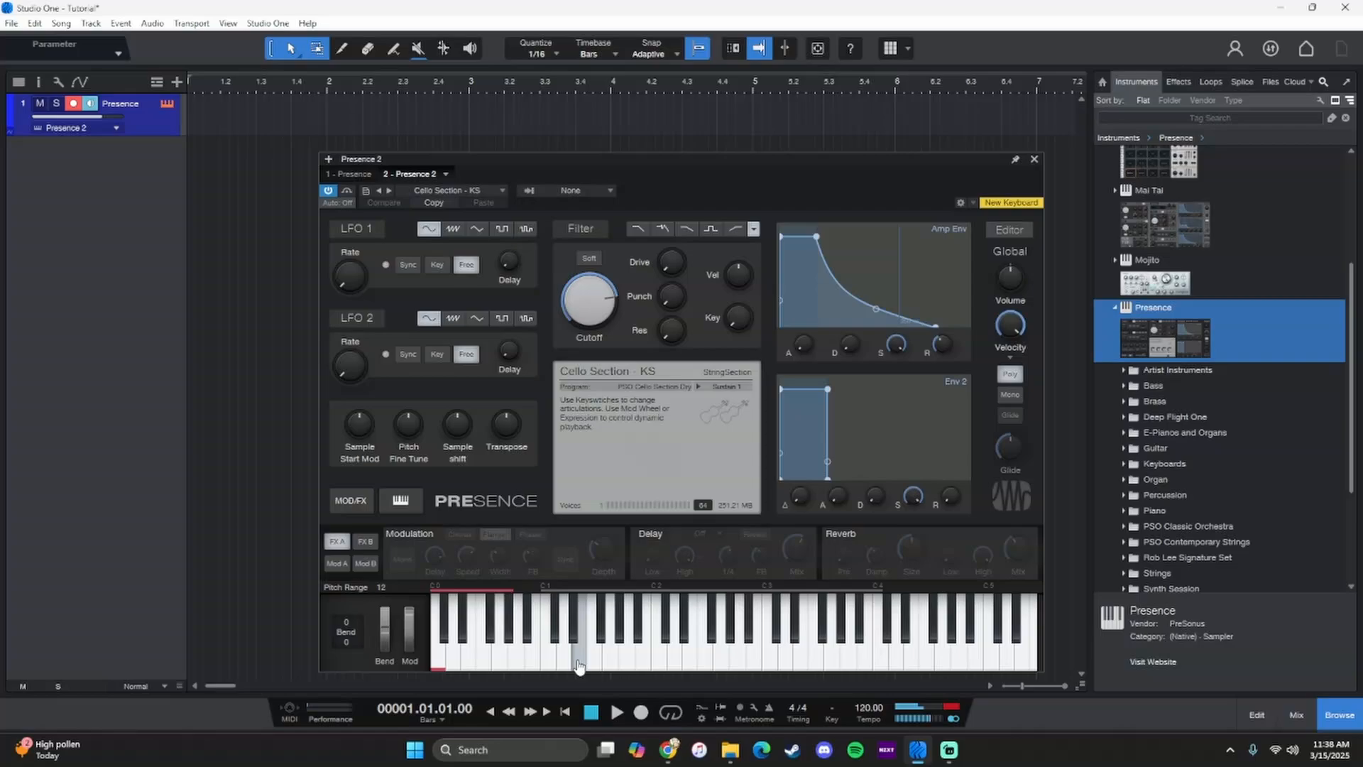
left_click(722, 660)
left_click(721, 658)
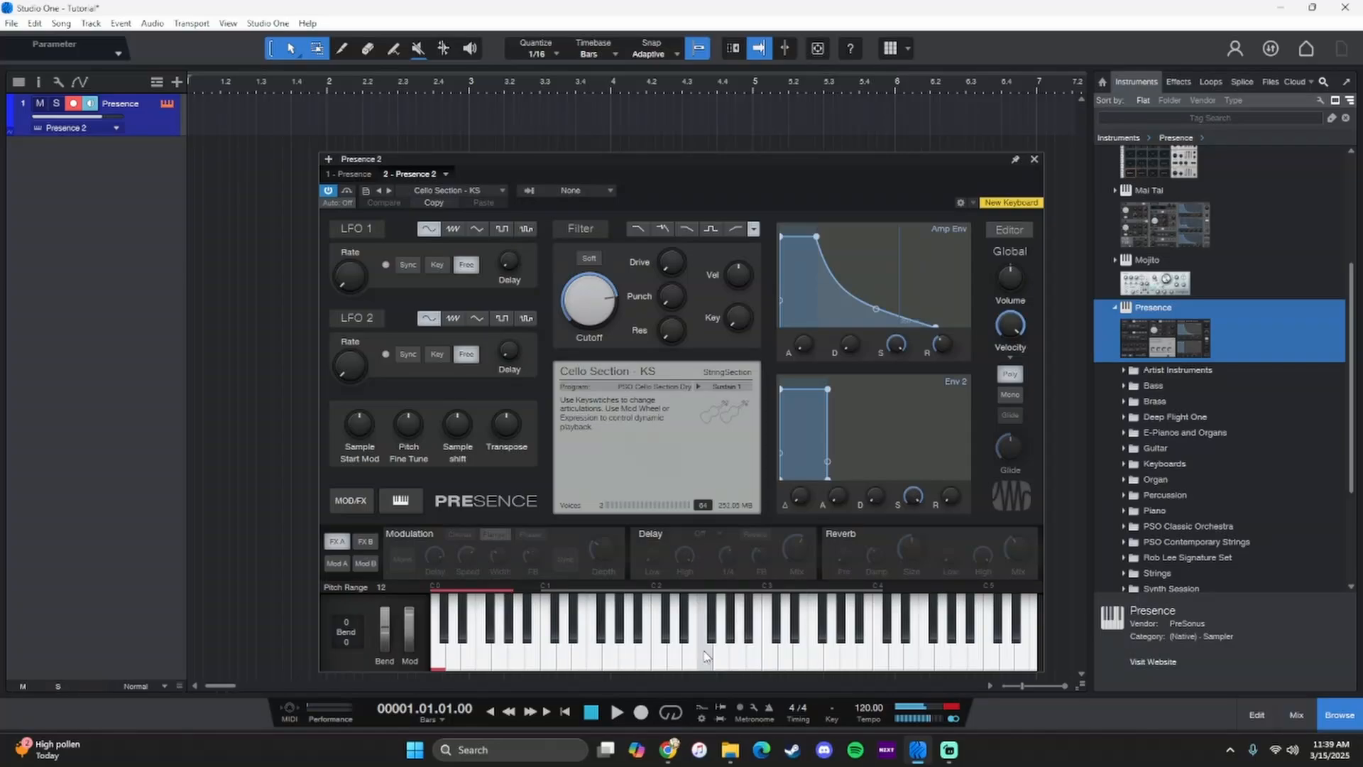
left_click(679, 656)
left_click(566, 654)
left_click(581, 649)
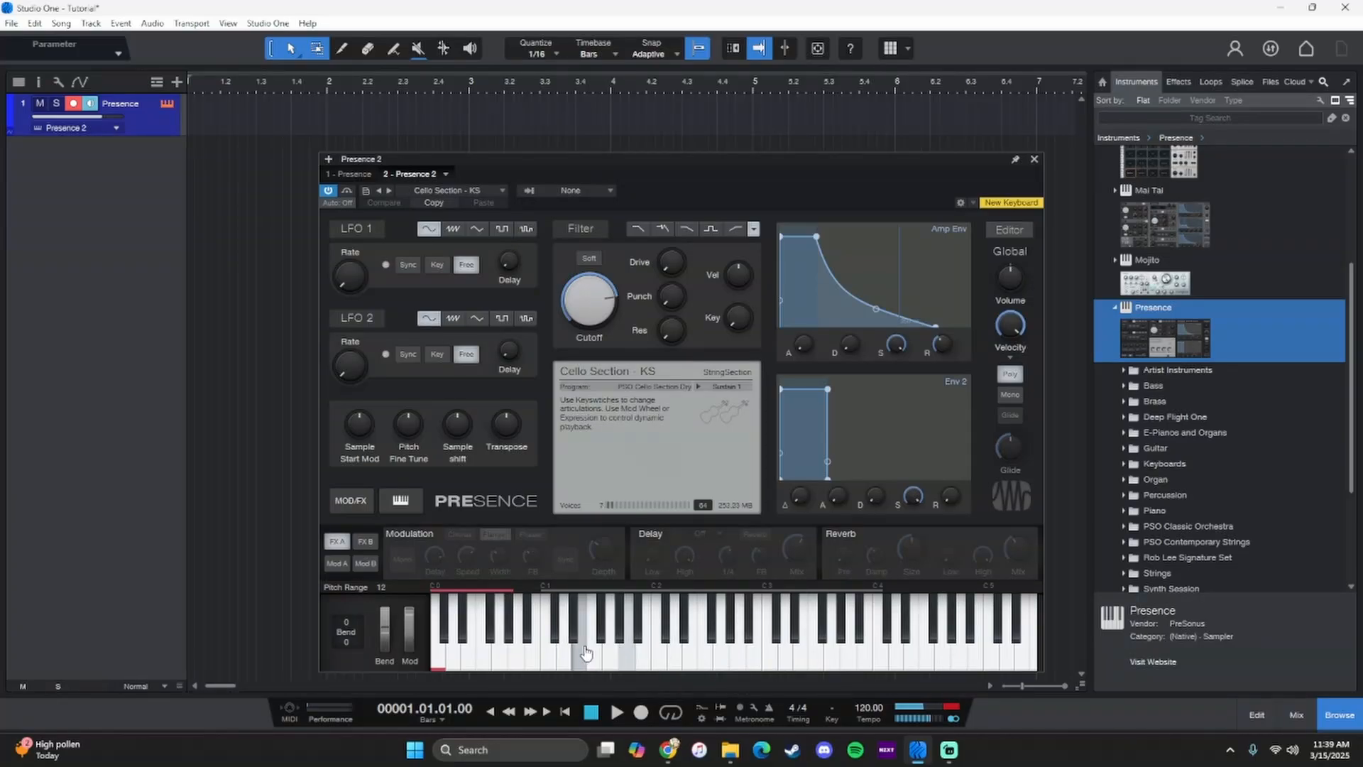
left_click(632, 654)
left_click(686, 659)
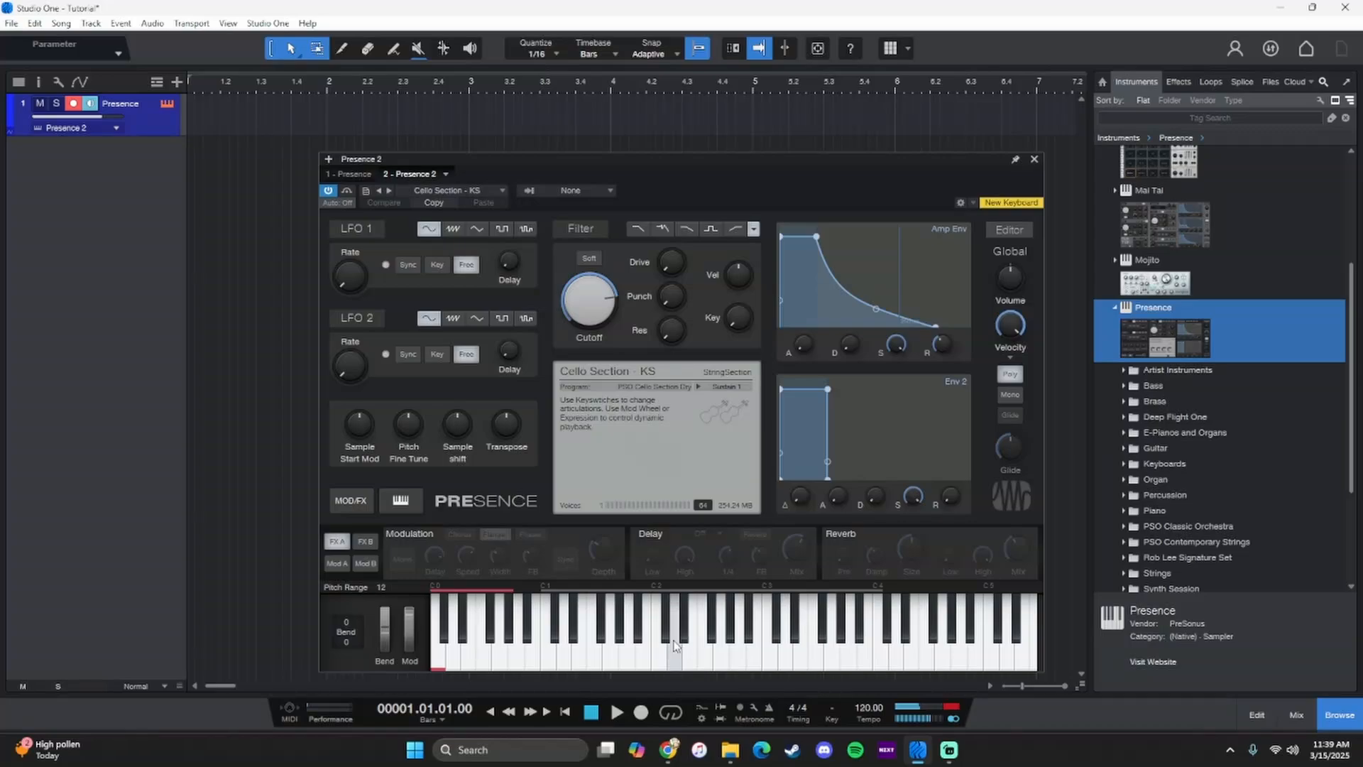
- Turn on the instrument's Reverb effect and audition several notes with it
left_click(839, 533)
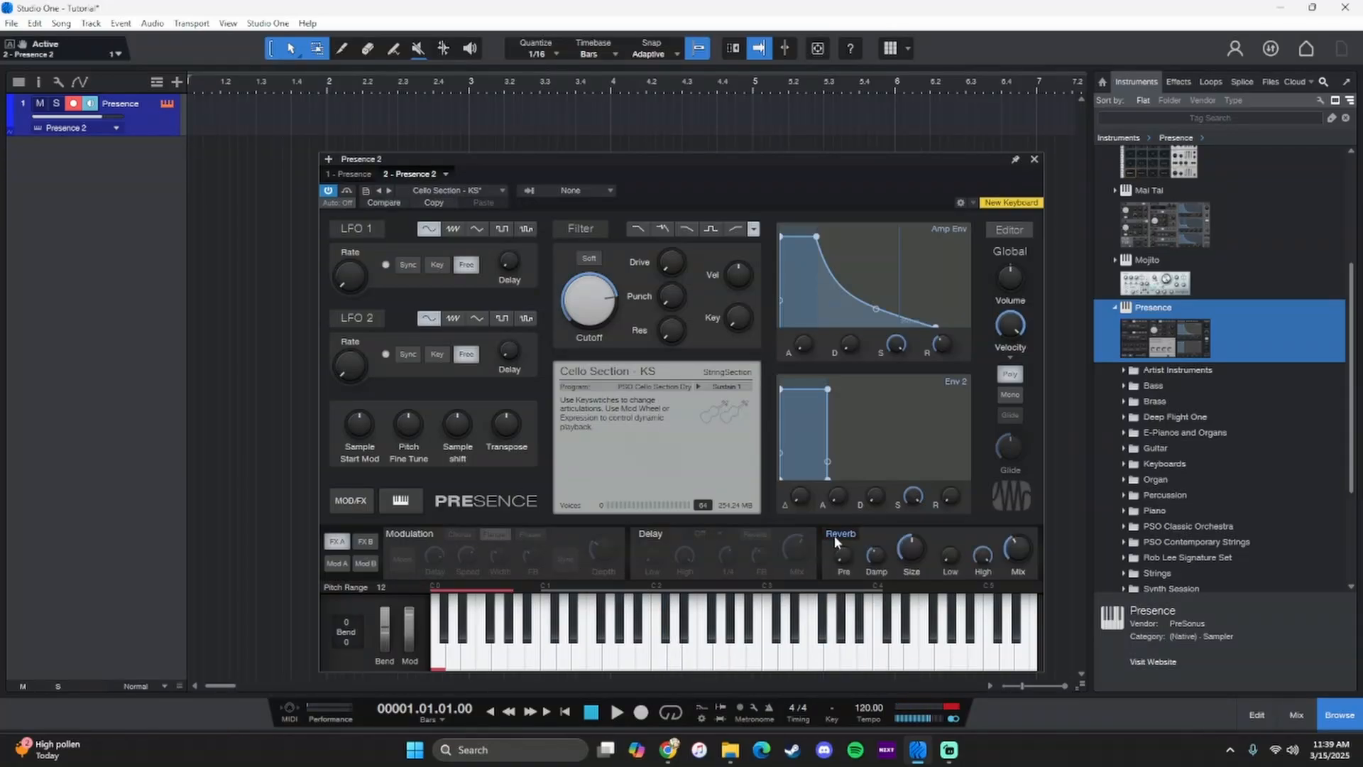
left_click(816, 646)
left_click(715, 647)
left_click(756, 657)
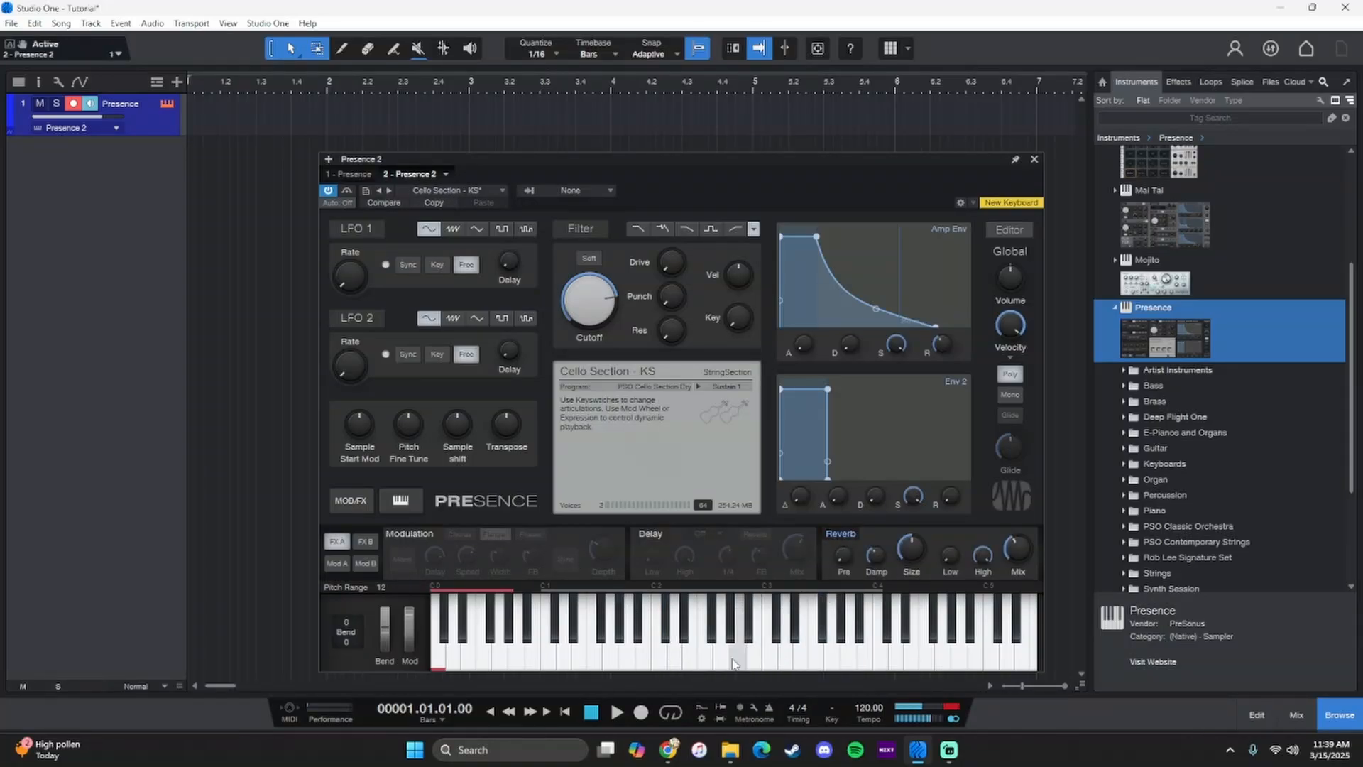
left_click(725, 657)
left_click(692, 660)
left_click(671, 659)
left_click(640, 660)
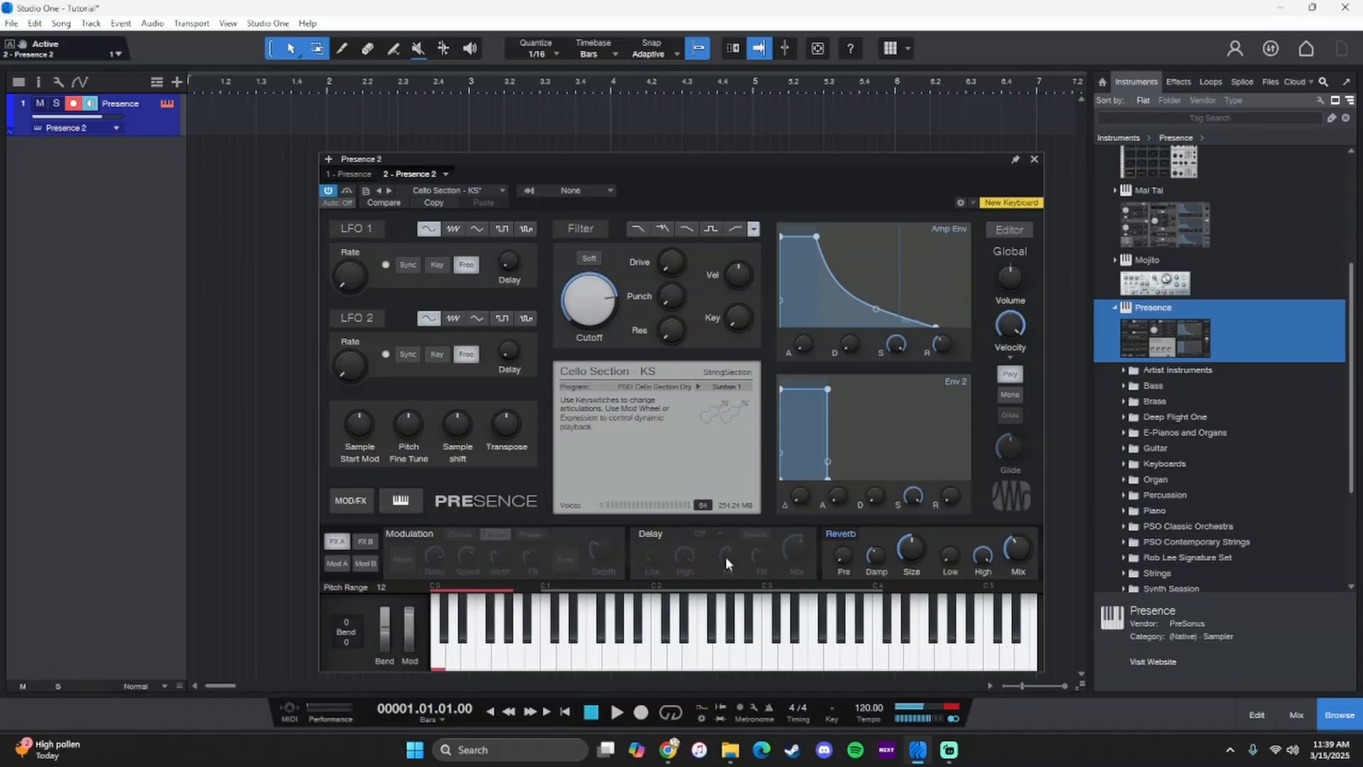
- Create an instrument part on the Presence track from bar 1 to bar 5 and open it for note editing
left_click_drag(877, 187, 844, 166)
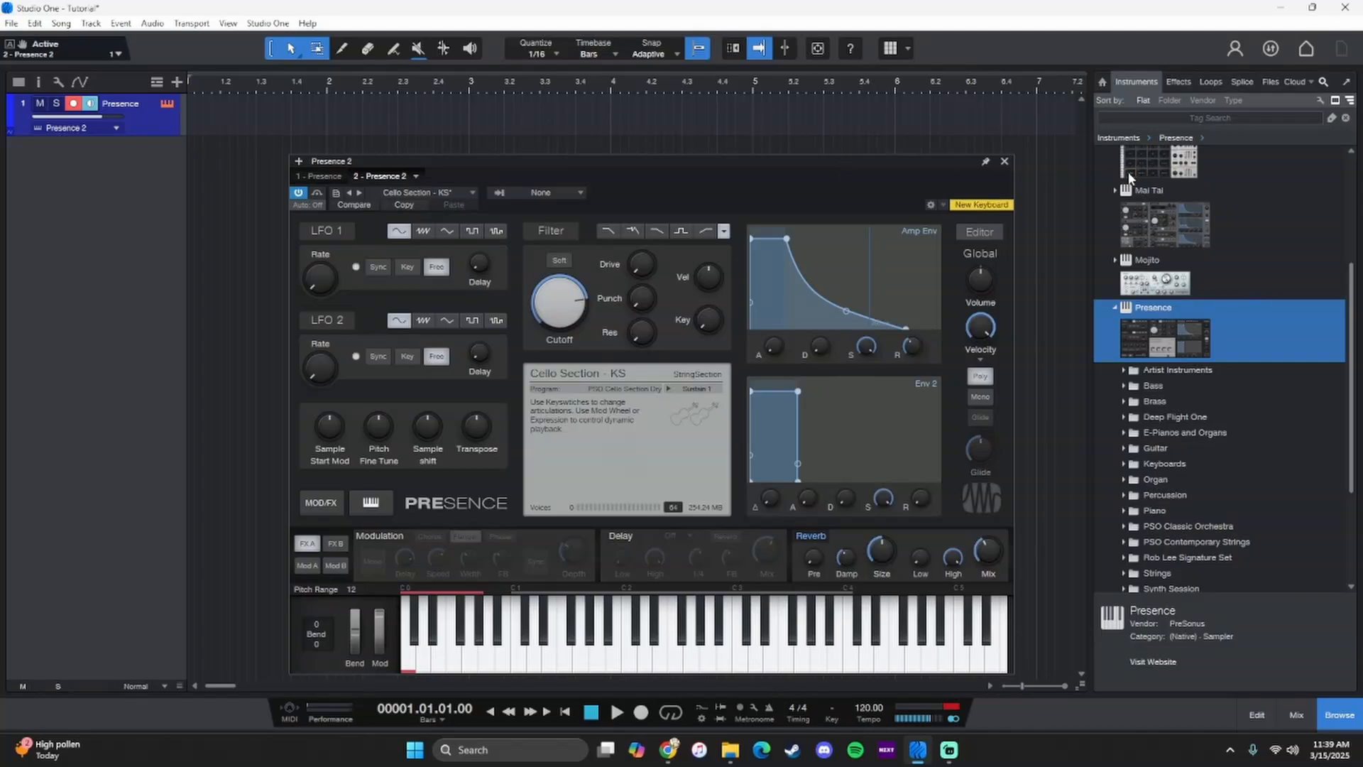
left_click(1004, 161)
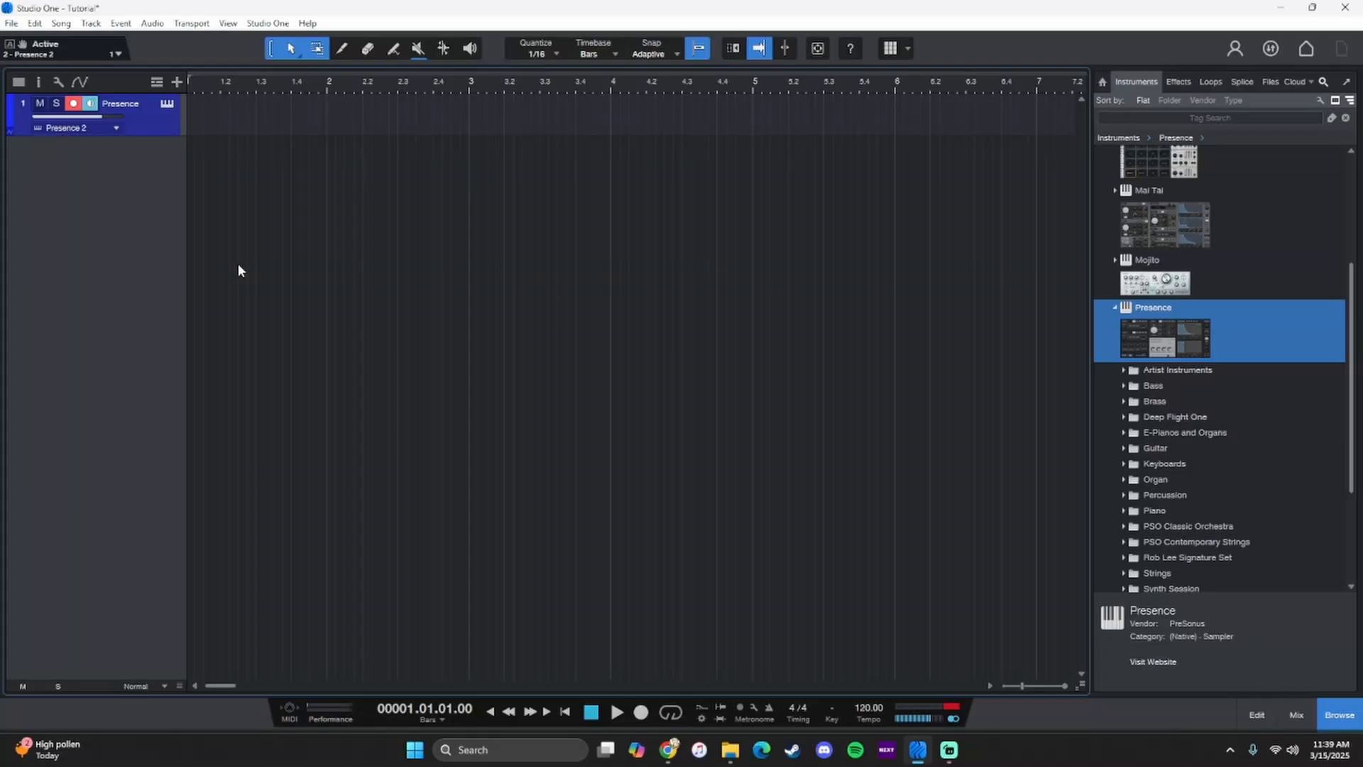
double_click(269, 122)
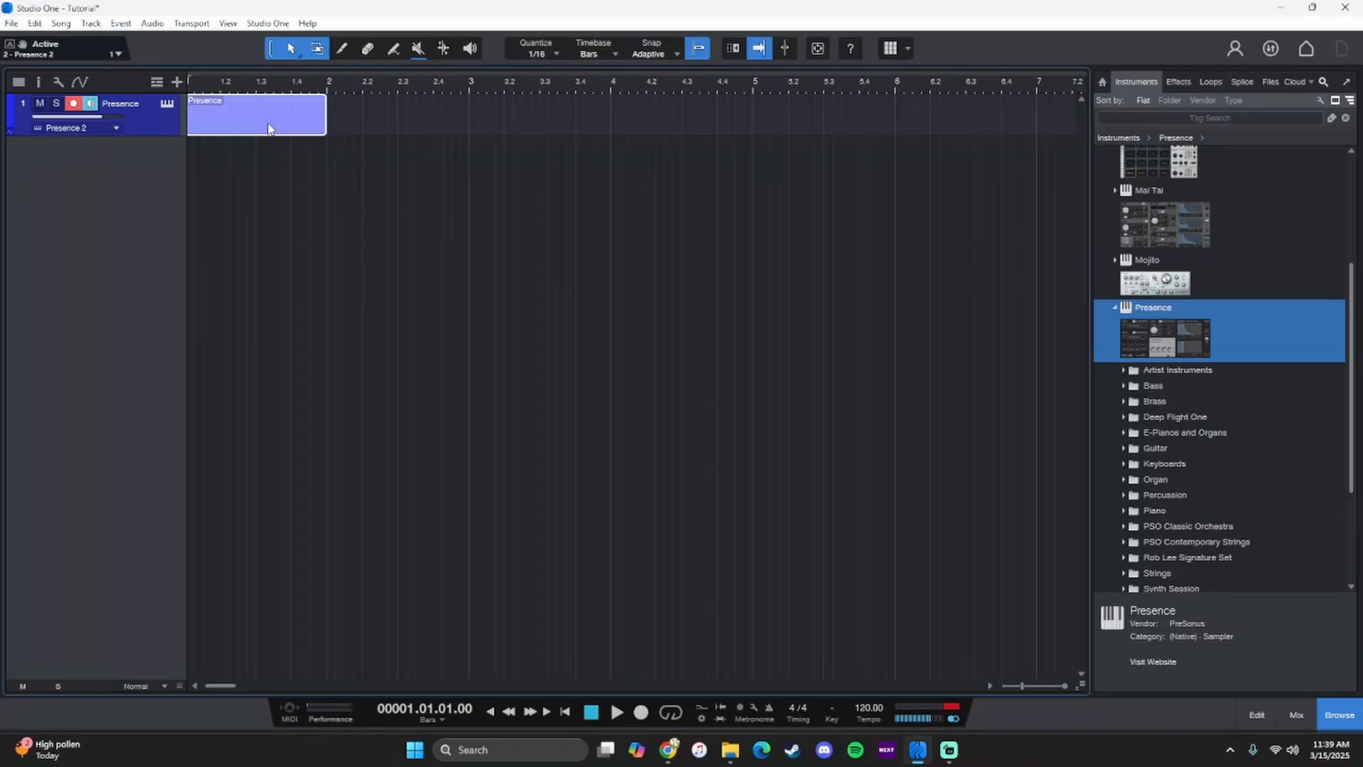
left_click_drag(331, 120, 755, 151)
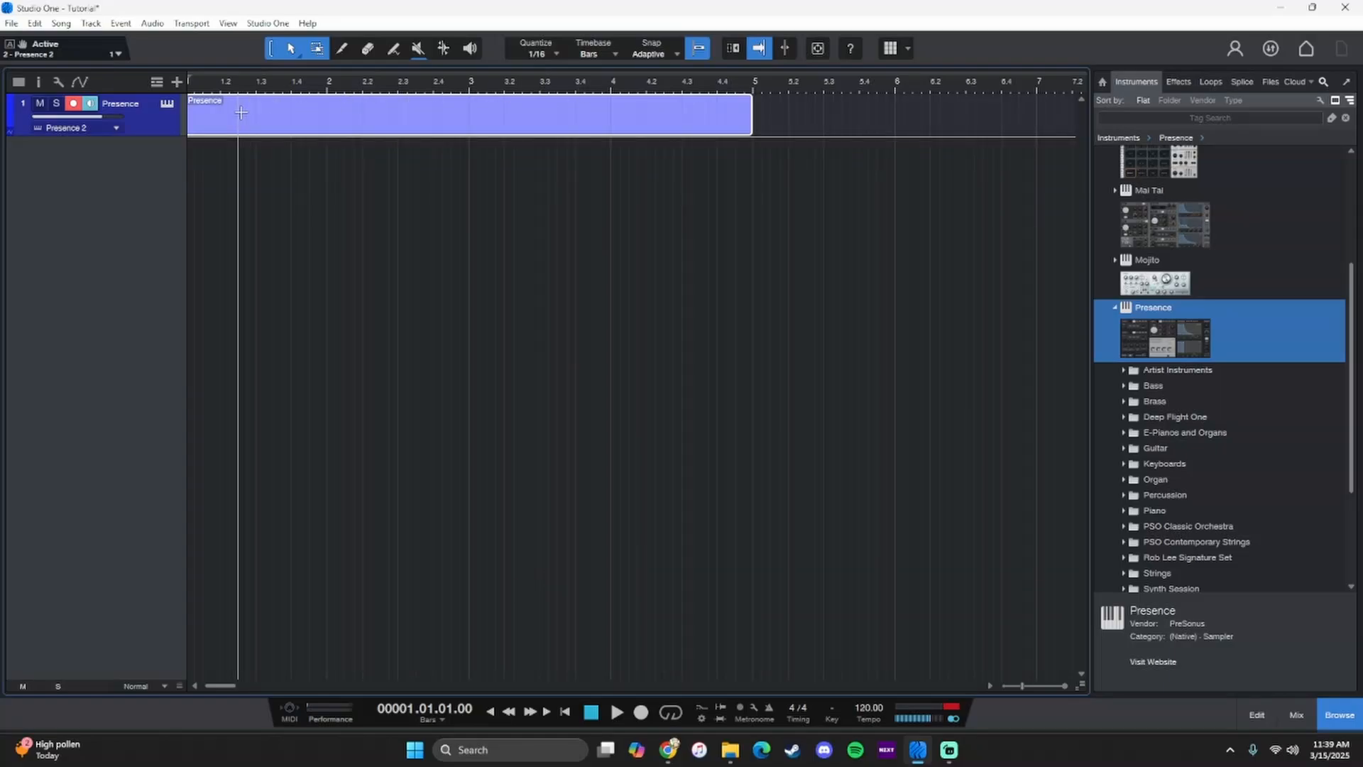
double_click(354, 127)
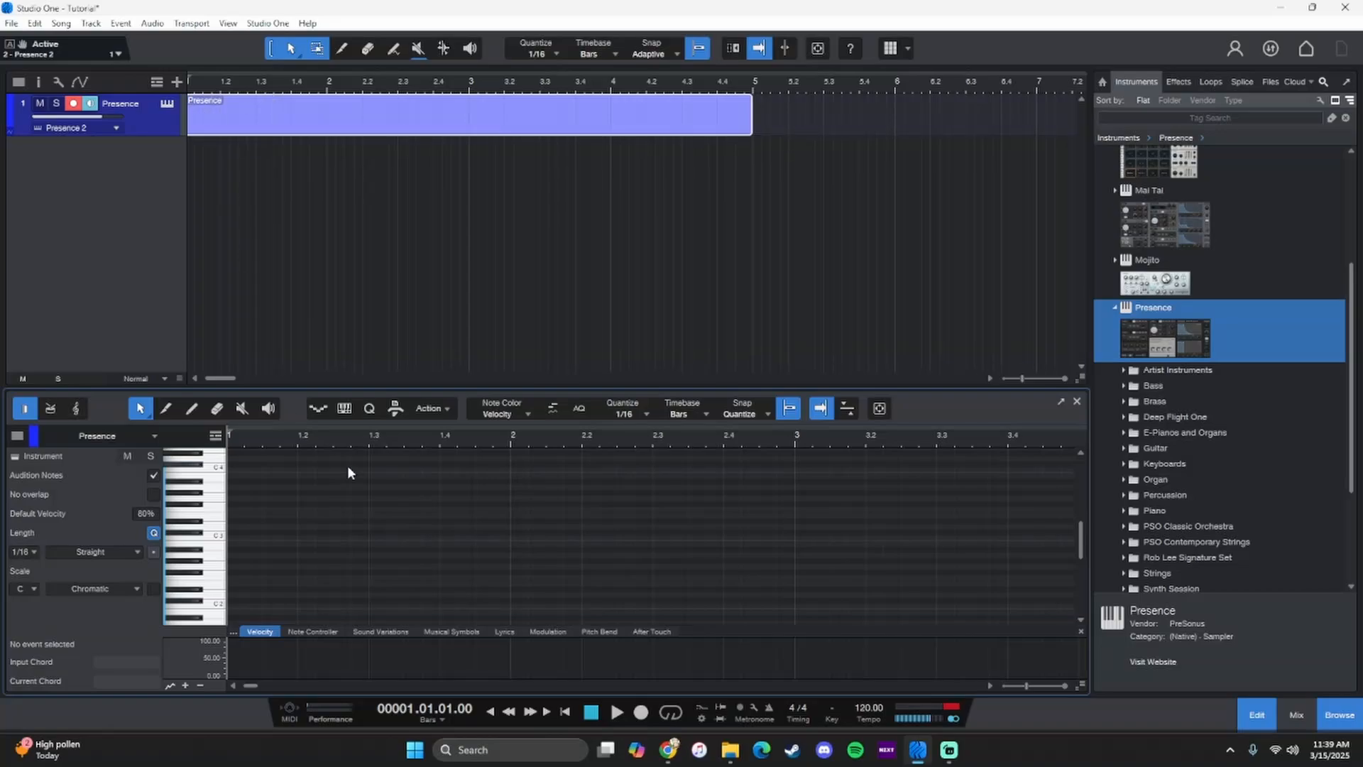
- Enter one-beat A3 and B3 notes on beats 1 and 2 of bar 1, auditioning pitches on the piano keys
left_click(222, 490)
left_click_drag(233, 487, 297, 487)
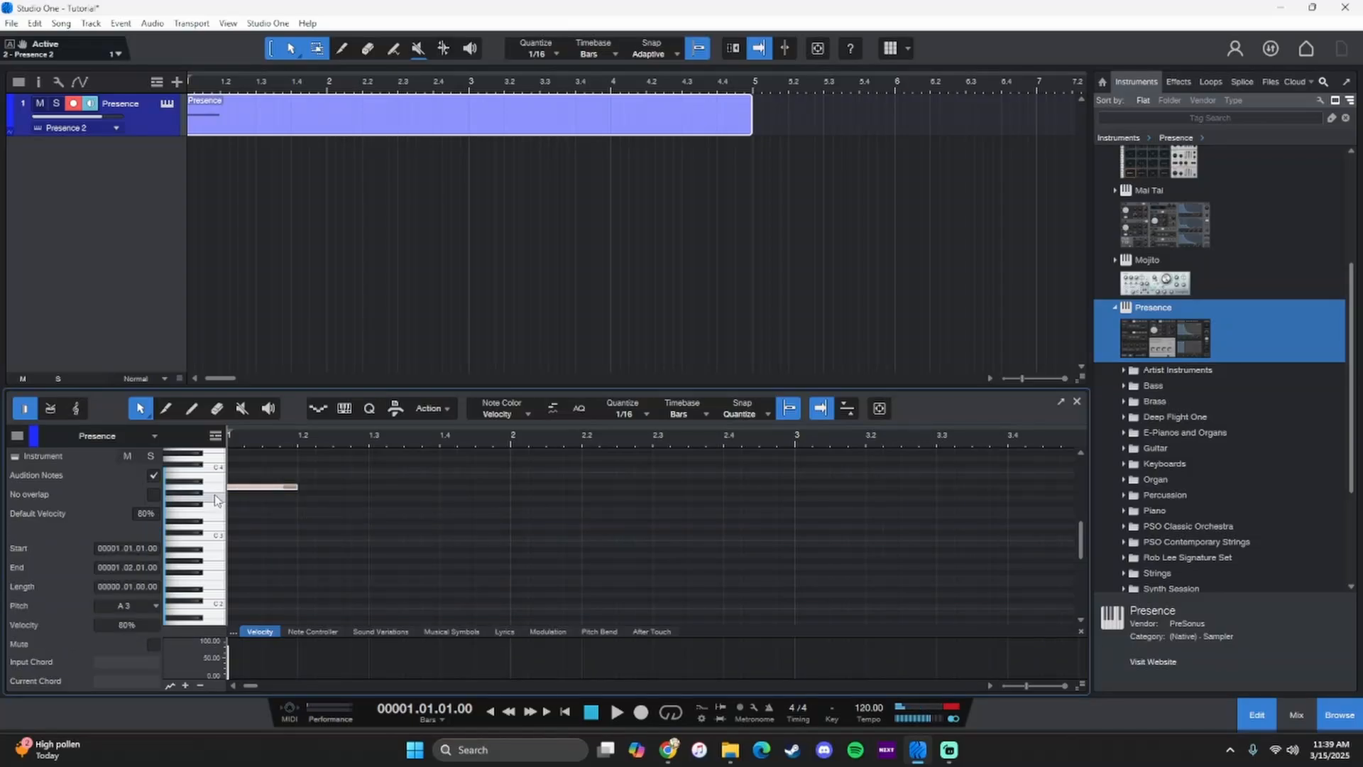
left_click(216, 488)
left_click_drag(301, 476, 368, 476)
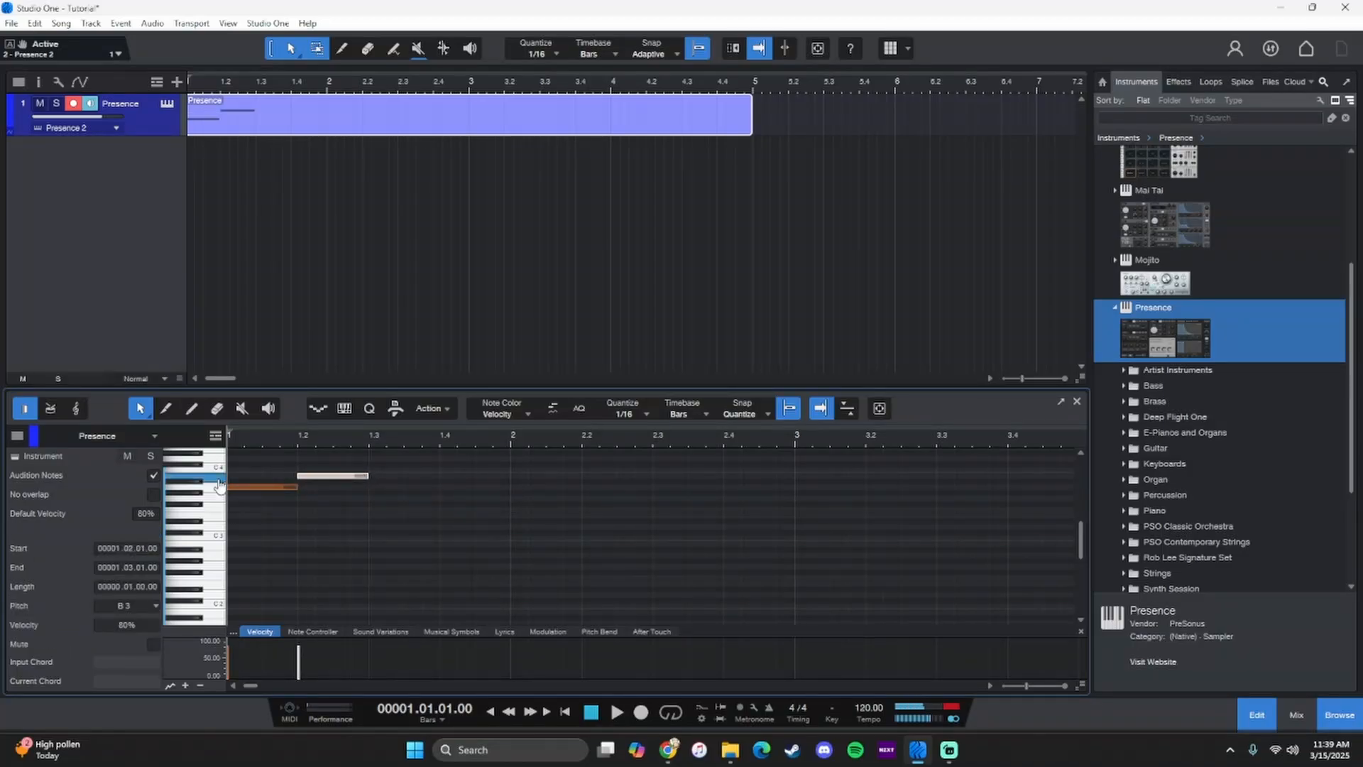
left_click(185, 469)
scroll(213, 476, "up", 2)
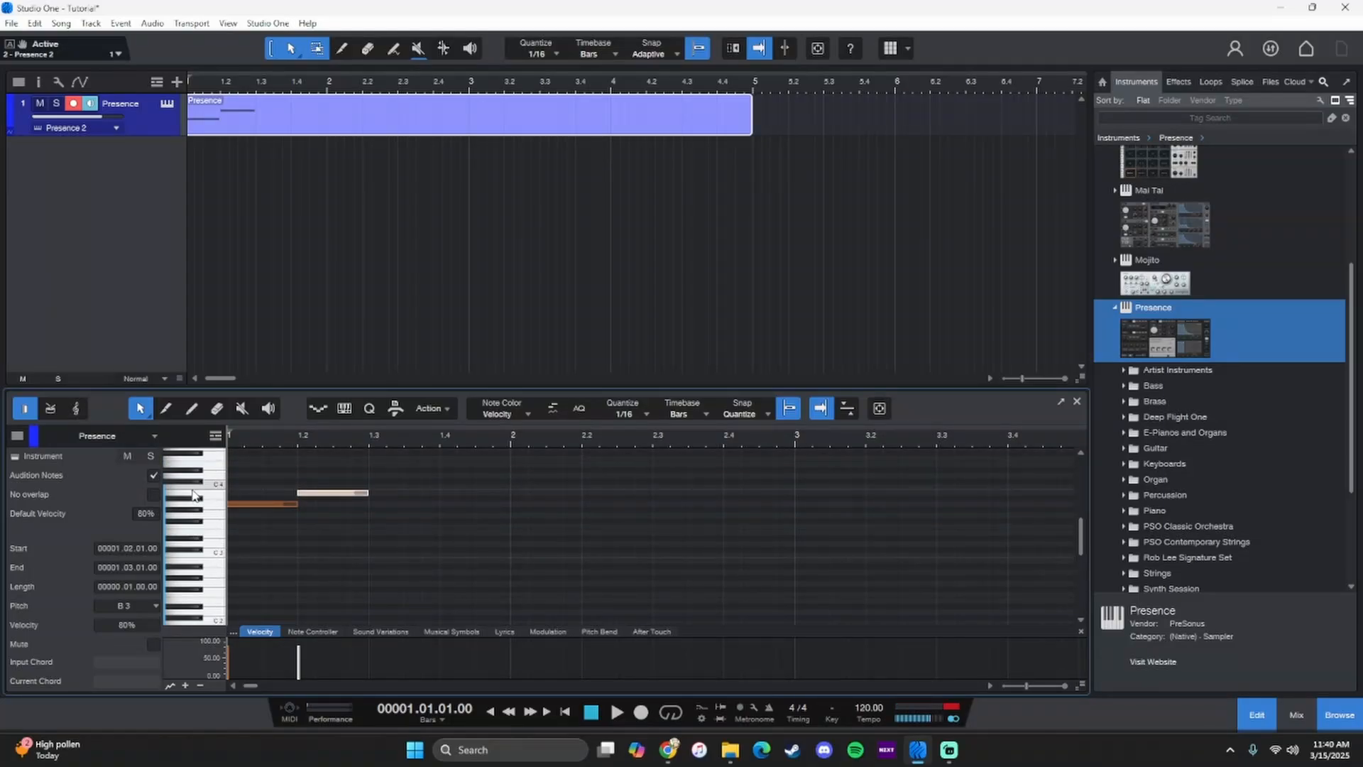
left_click(215, 468)
- Show the mixing console and reopen the Presence track's instrument window
key("F3")
left_click(166, 105)
left_click(167, 105)
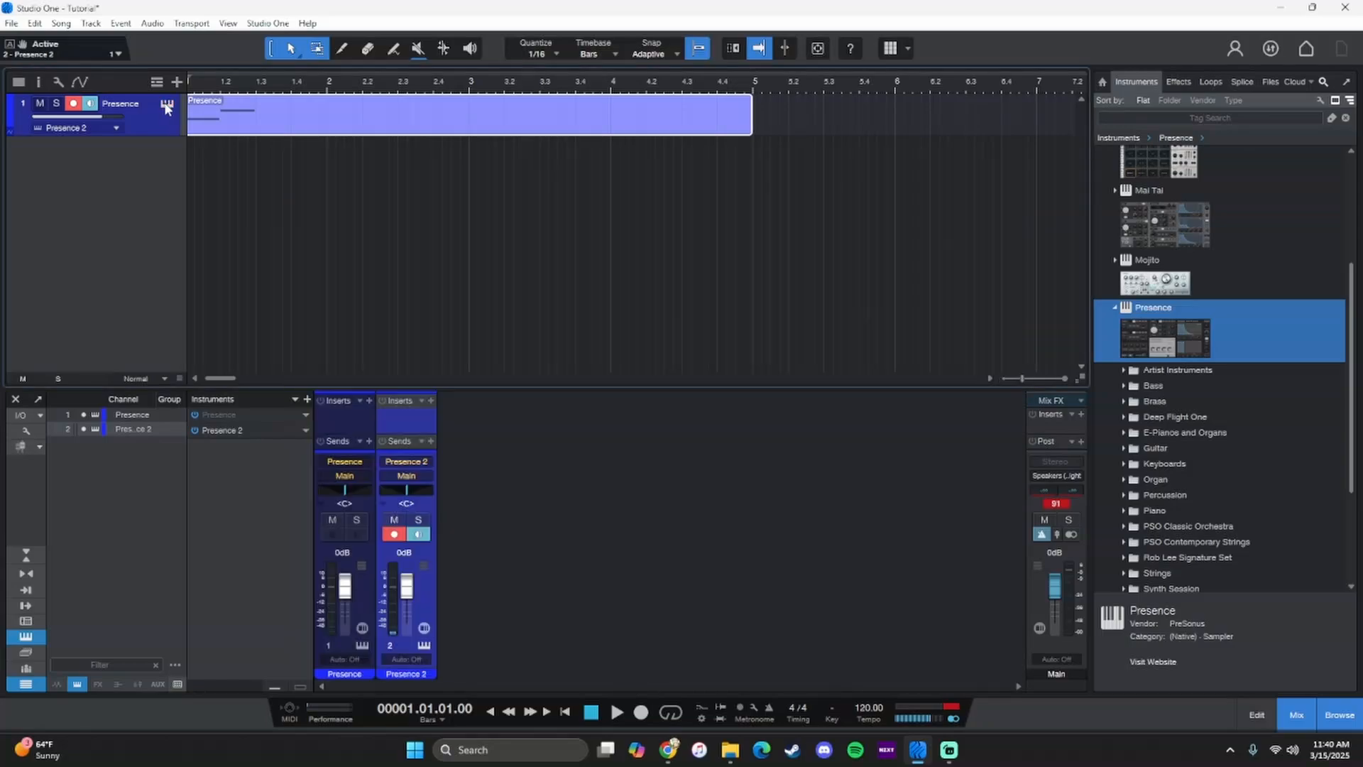
left_click(167, 105)
left_click(167, 105)
left_click(167, 105)
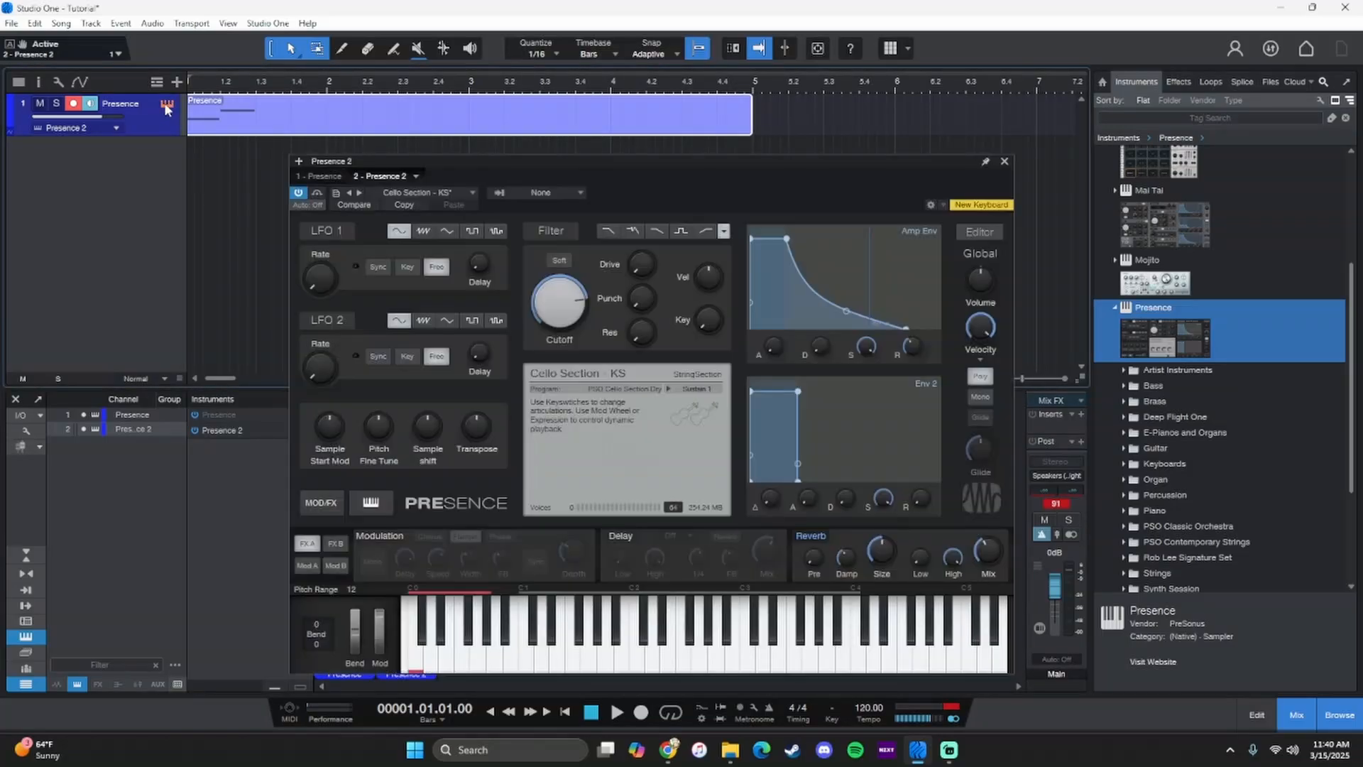
- Replace the cello sound with the French Horn Section preset from the Artist Instruments Winds & Brass folder
left_click(472, 193)
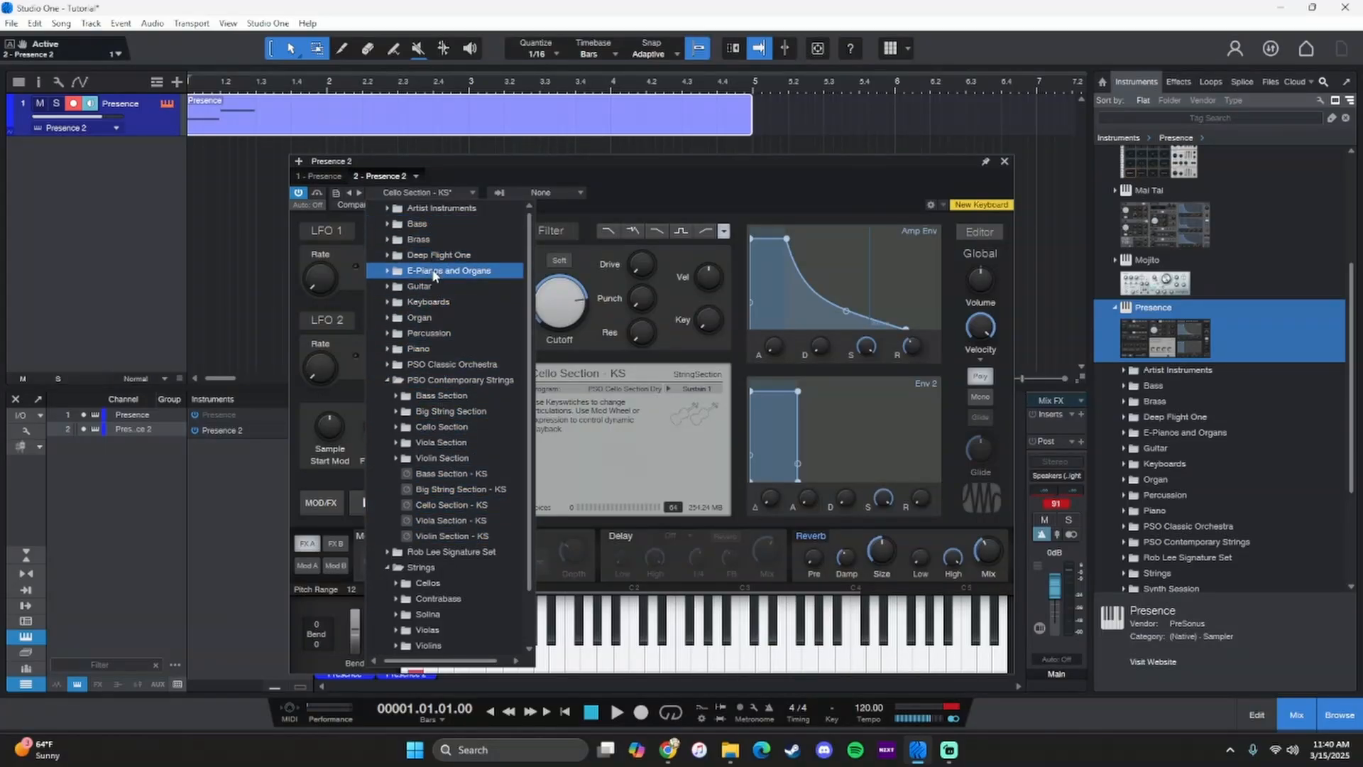
left_click(429, 306)
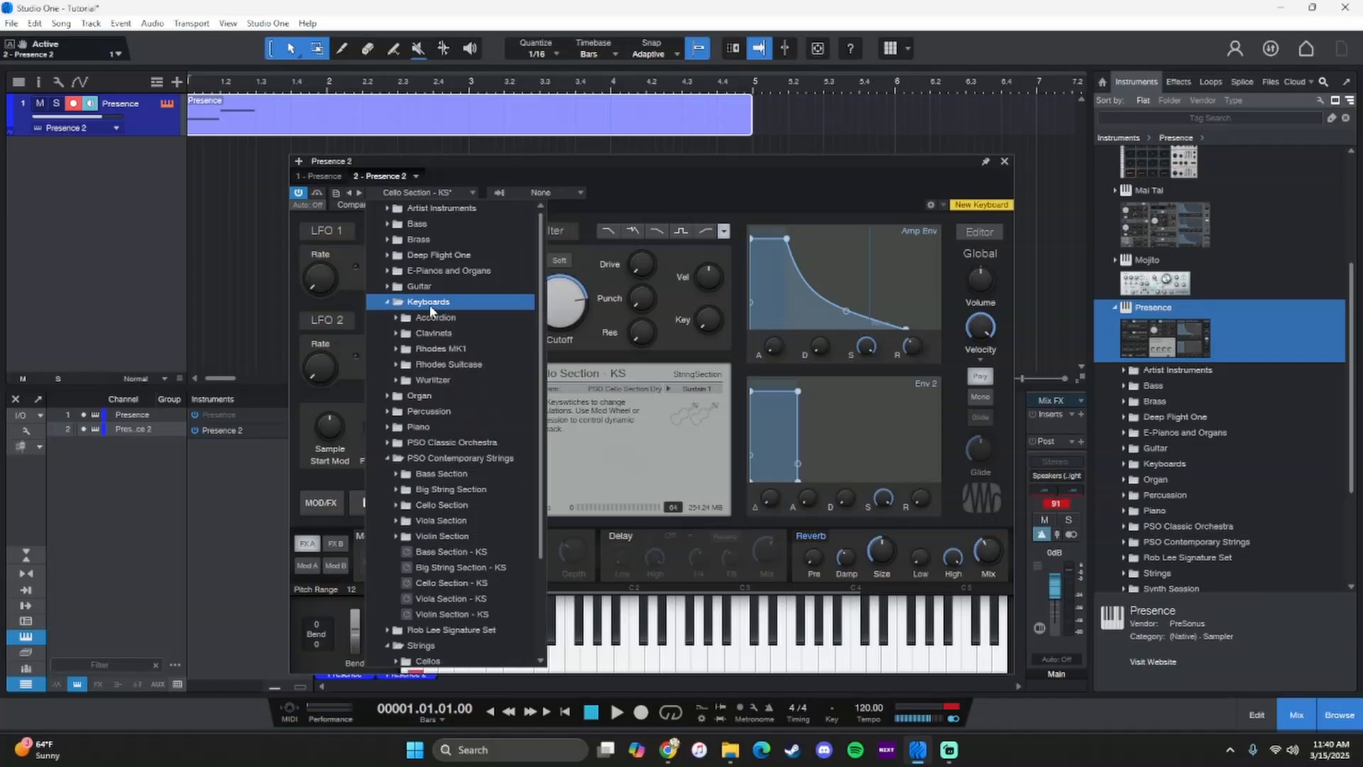
left_click(416, 211)
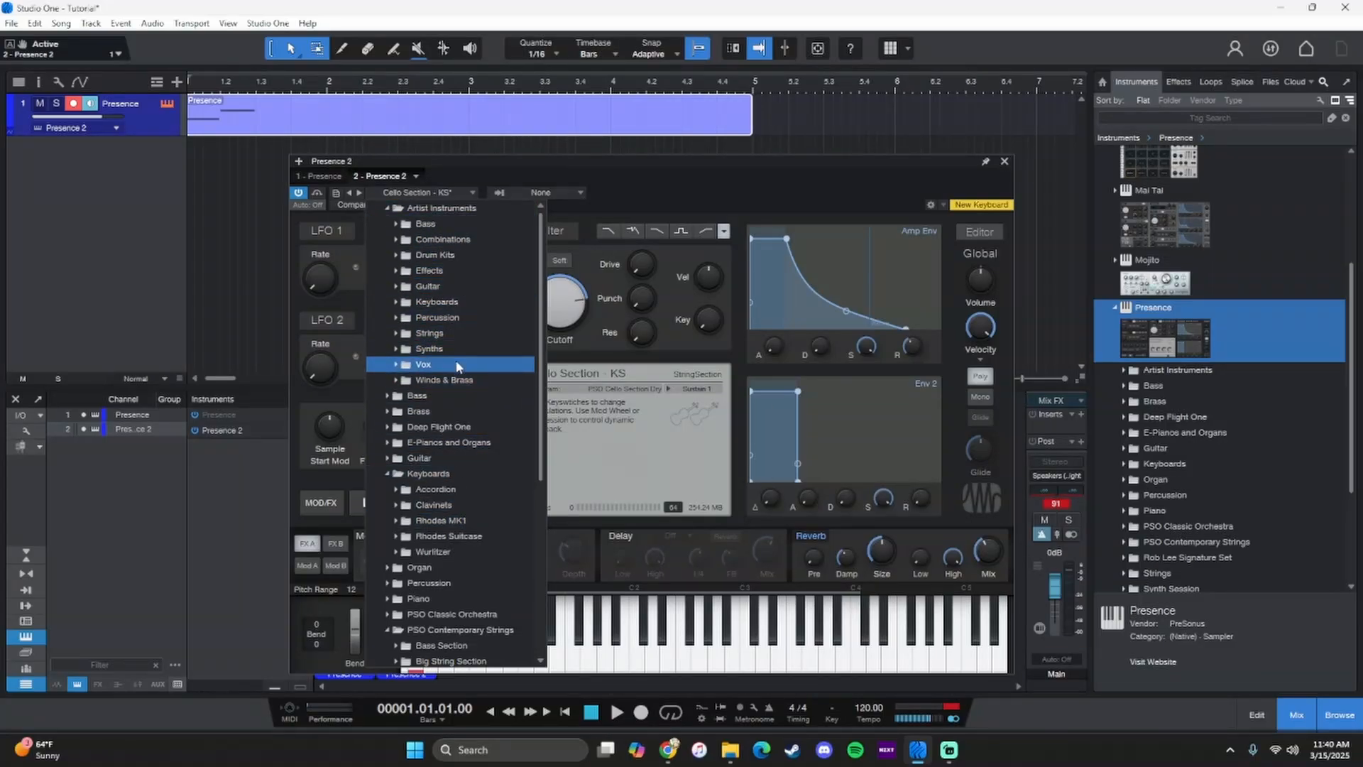
left_click(453, 380)
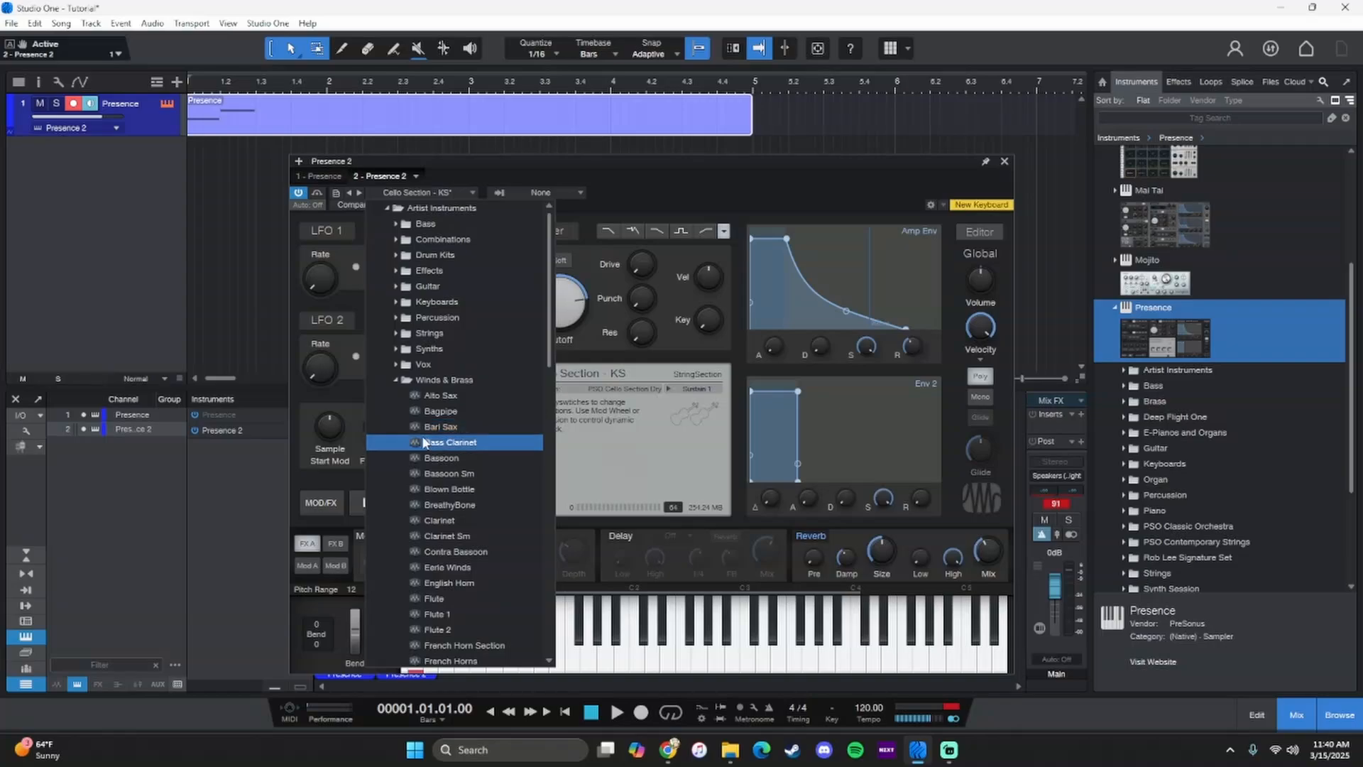
scroll(483, 603, "down", 1)
scroll(483, 603, "down", 1)
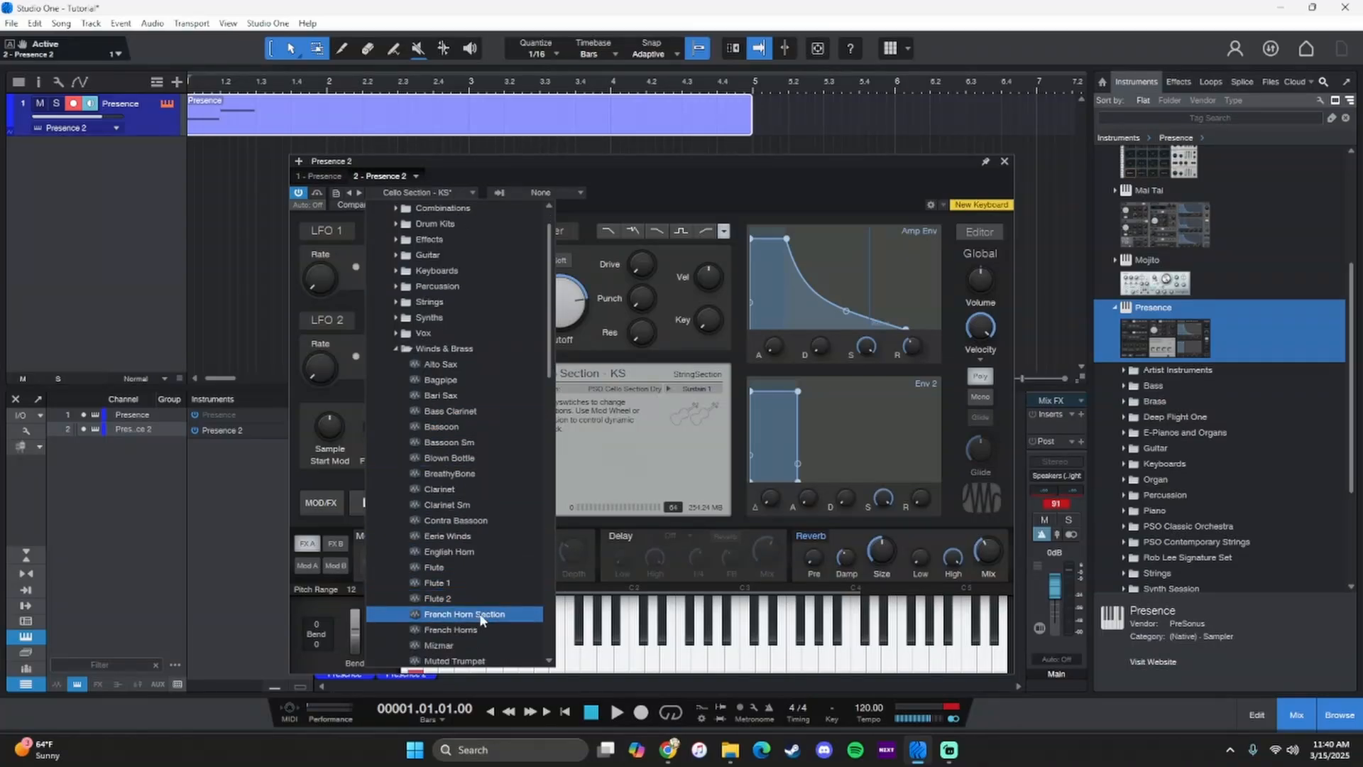
left_click(478, 616)
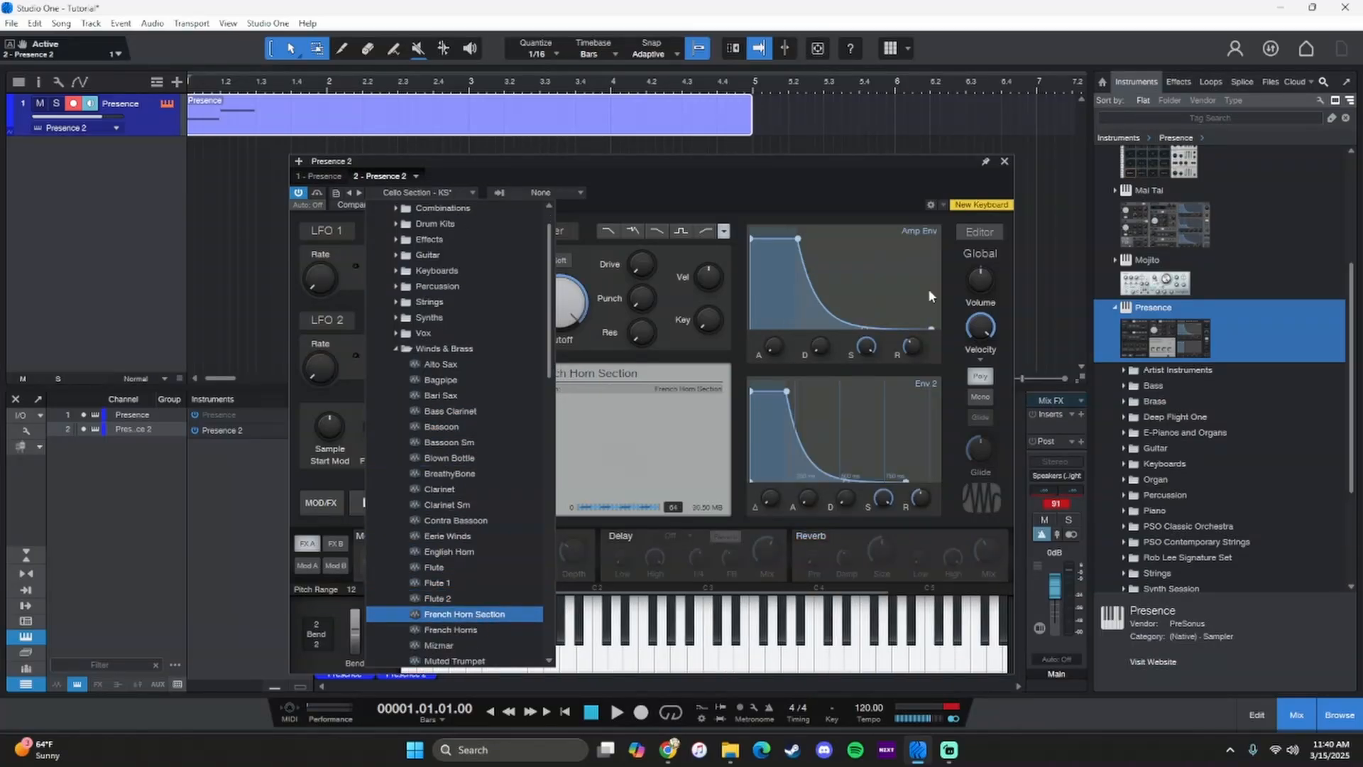
- Close the instrument window, reopen the Presence part for note editing and play it back
left_click(1006, 162)
left_click(1006, 162)
double_click(332, 101)
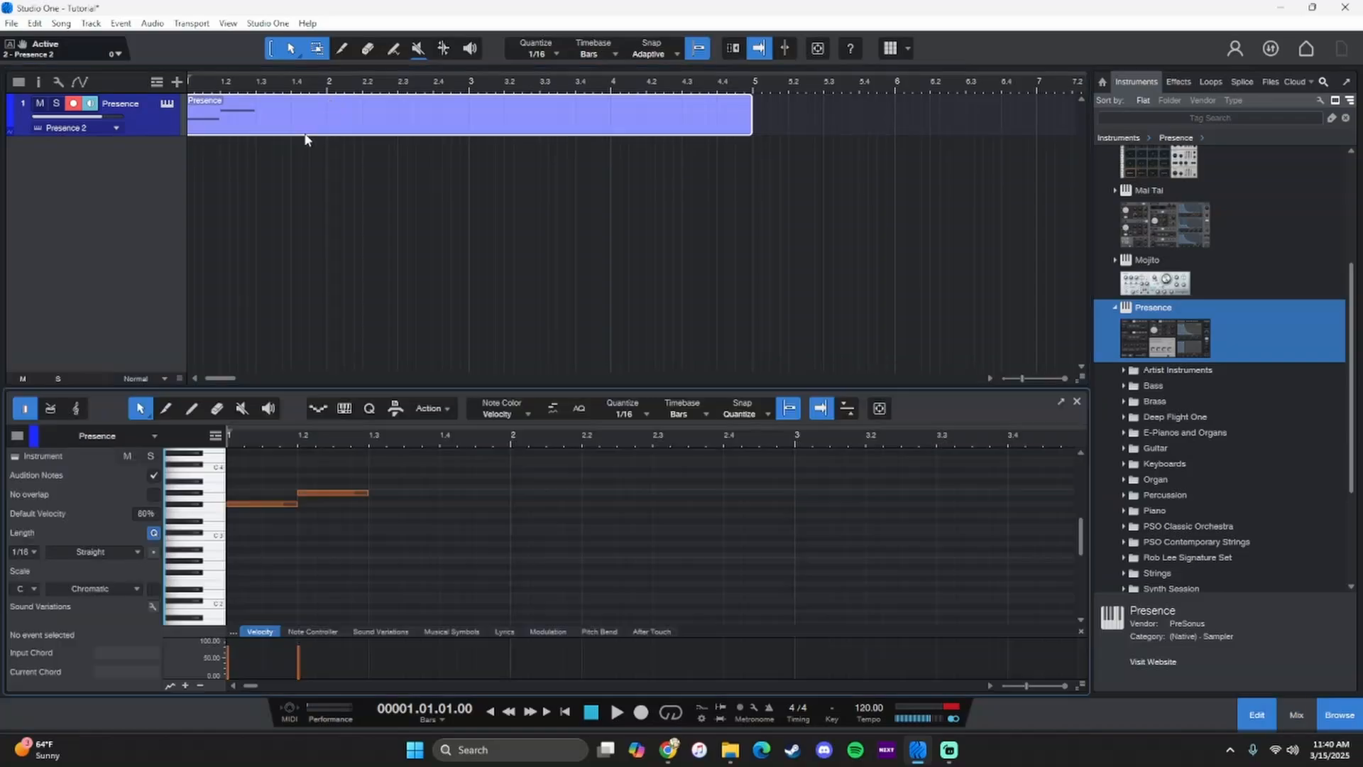
key("space")
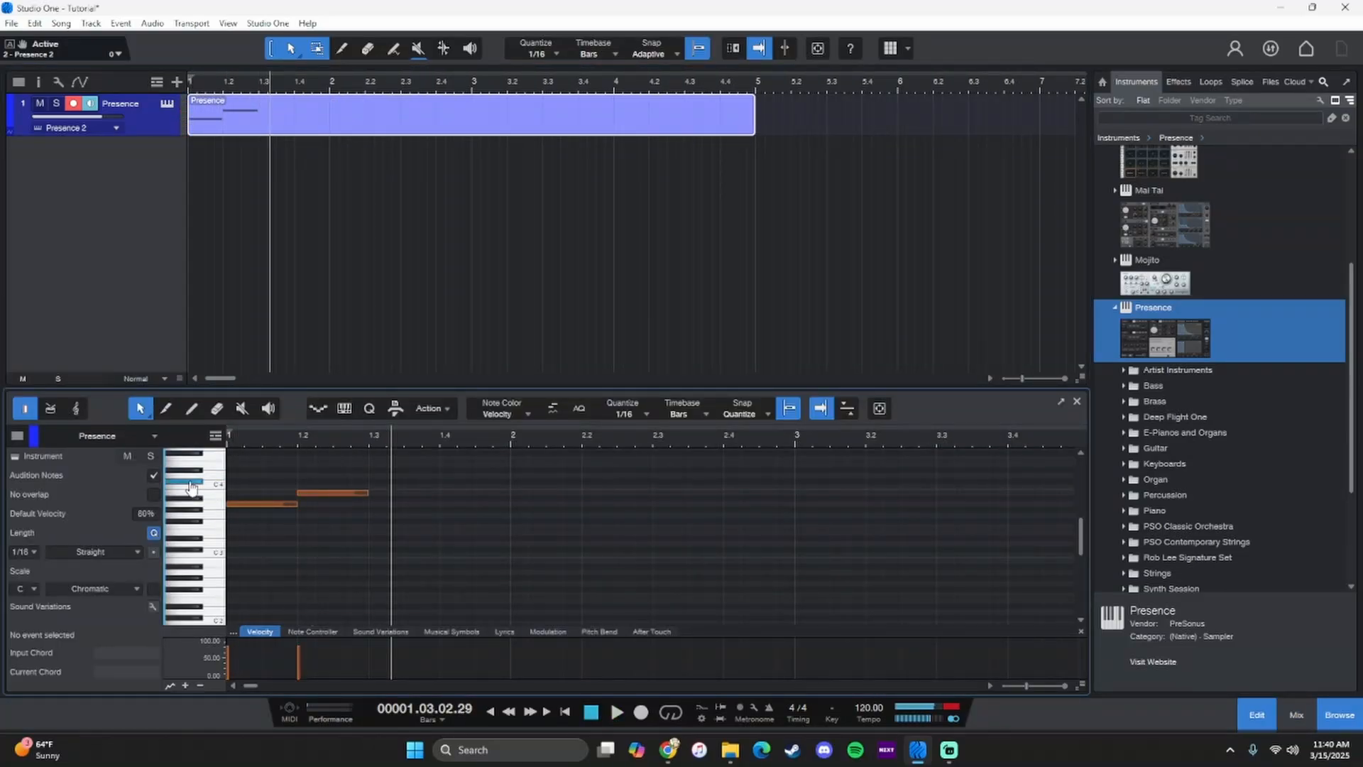
- Add one-beat C#4 and E4 notes on beats 3 and 4 of bar 1, and play the part from the start
double_click(370, 481)
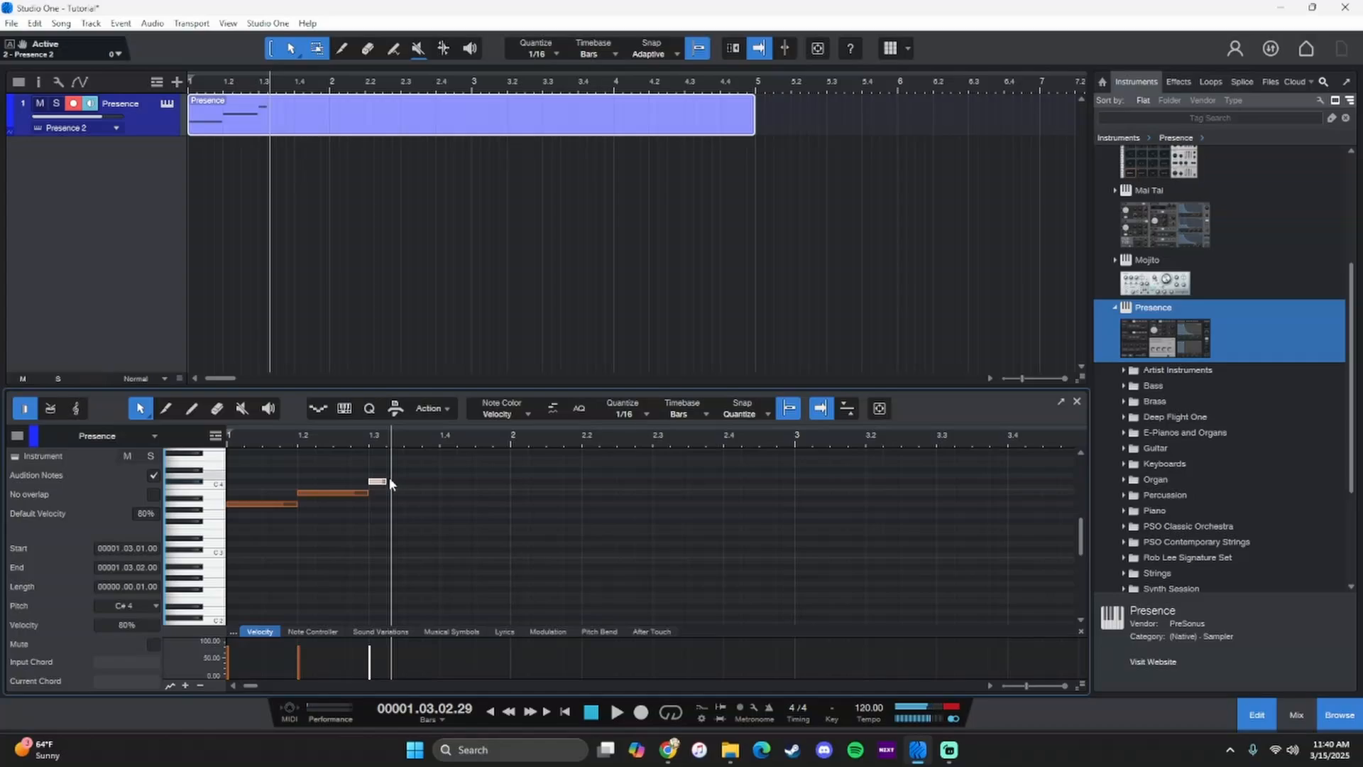
left_click(387, 482)
left_click_drag(455, 493, 439, 494)
left_click(188, 482)
left_click(202, 466)
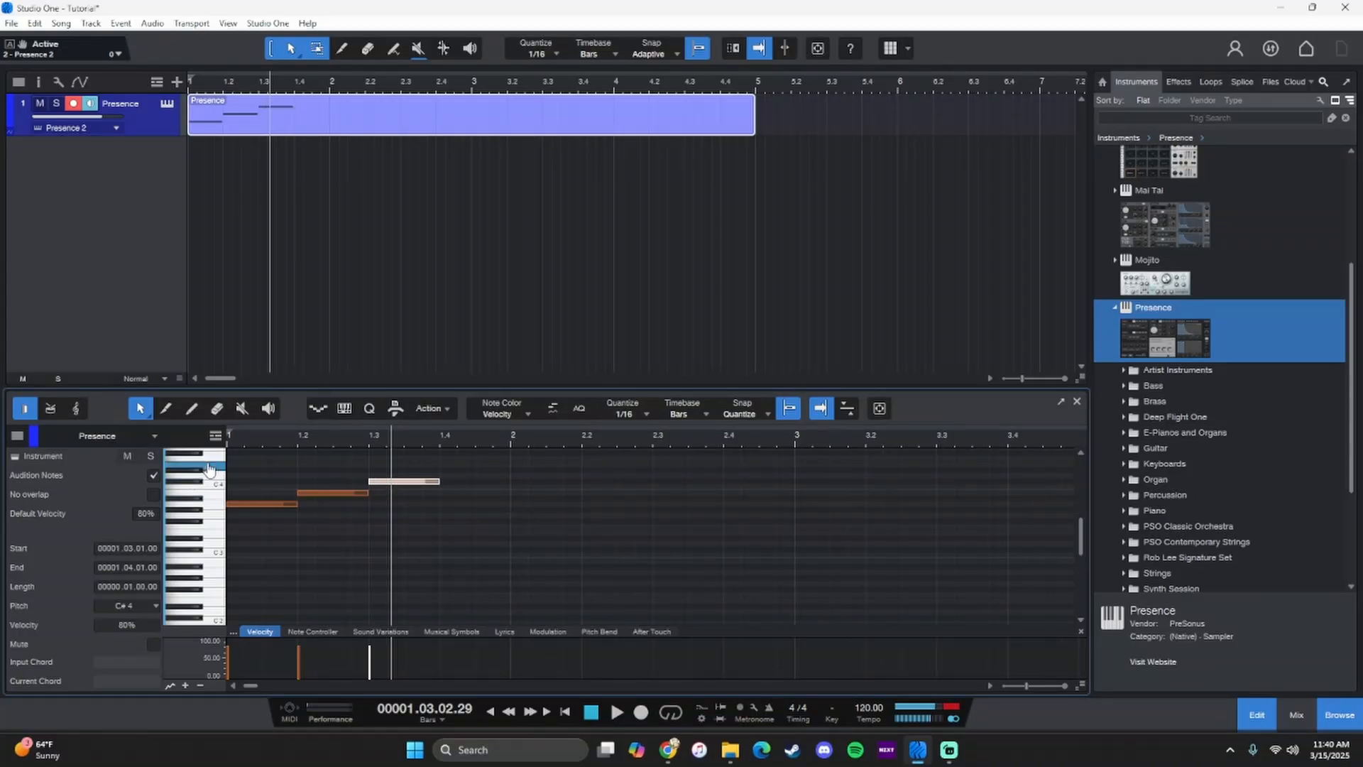
left_click(441, 465)
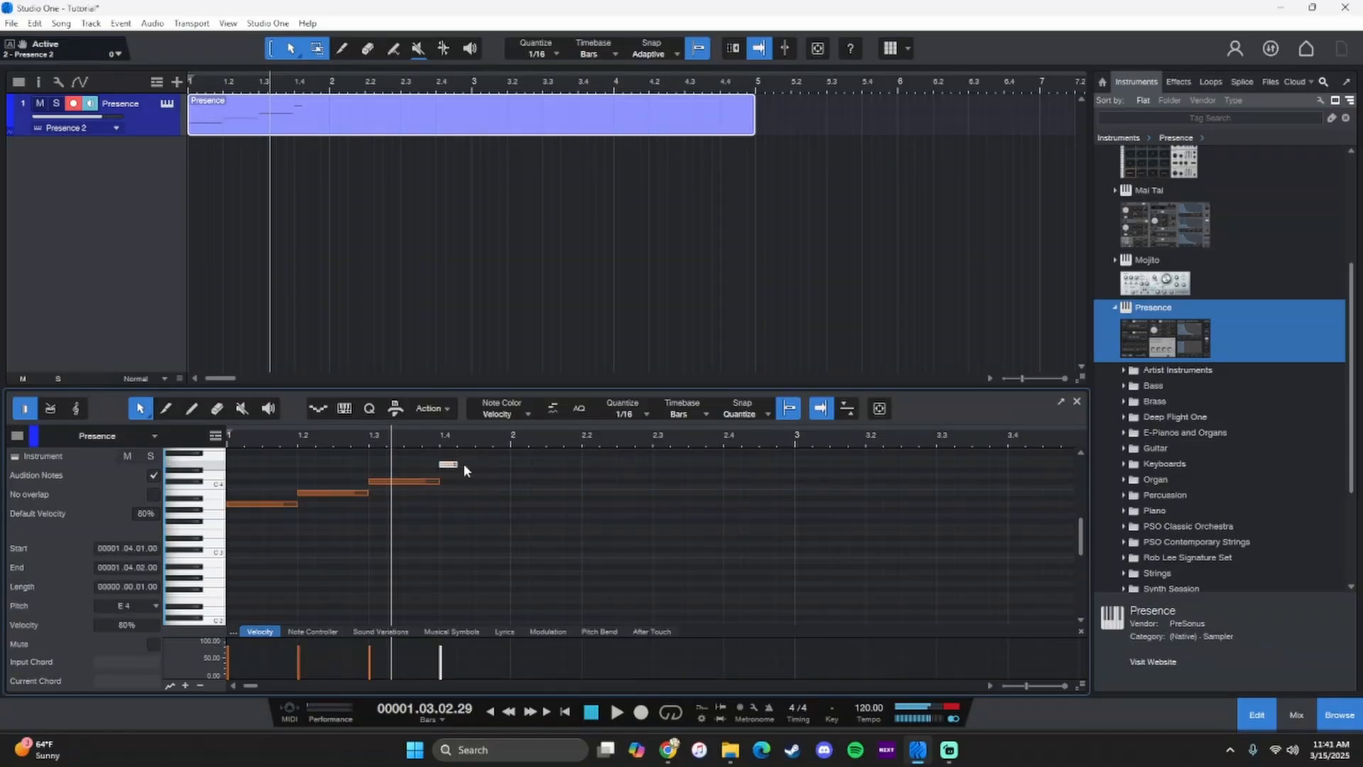
left_click_drag(458, 465, 512, 464)
left_click(590, 716)
key("space")
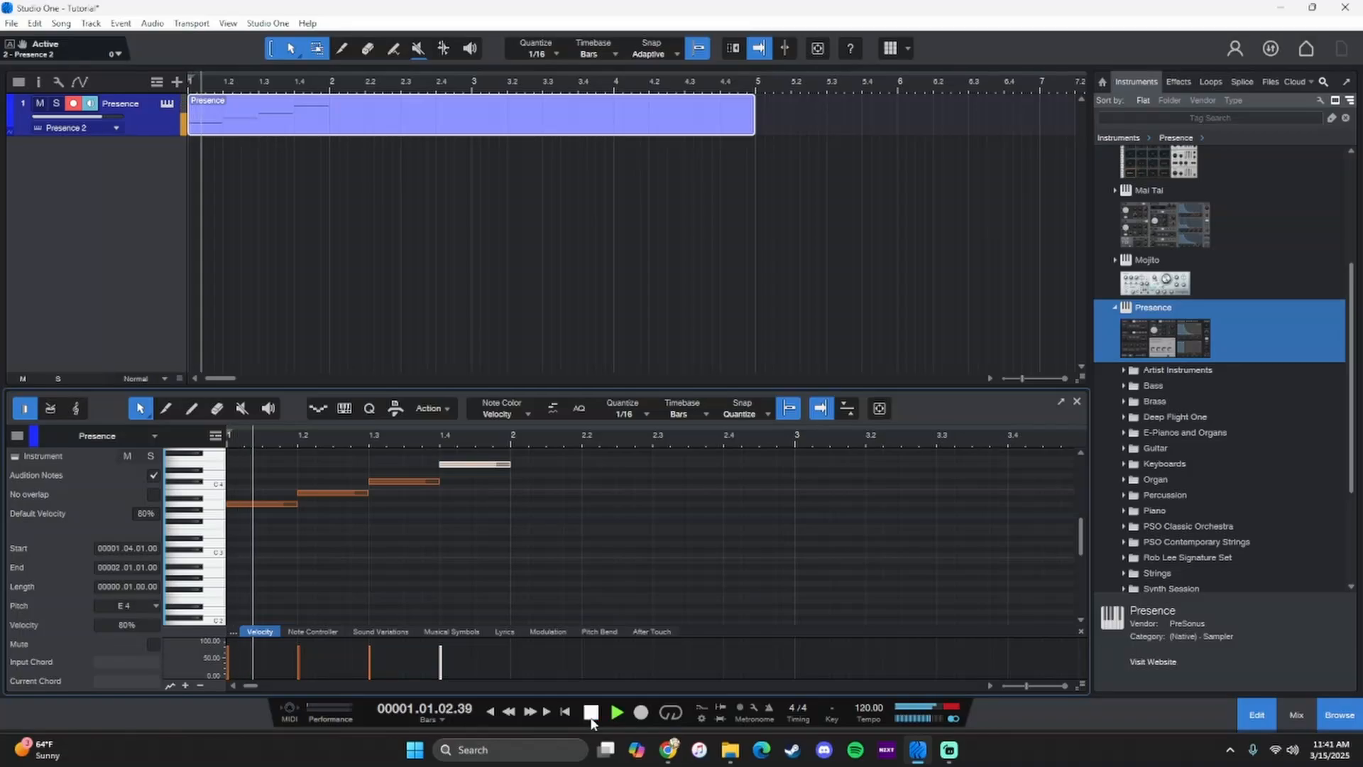
- Stop playback, audition pitches on the piano keys and add a one-beat D4 note on beat 1 of bar 2
key("space")
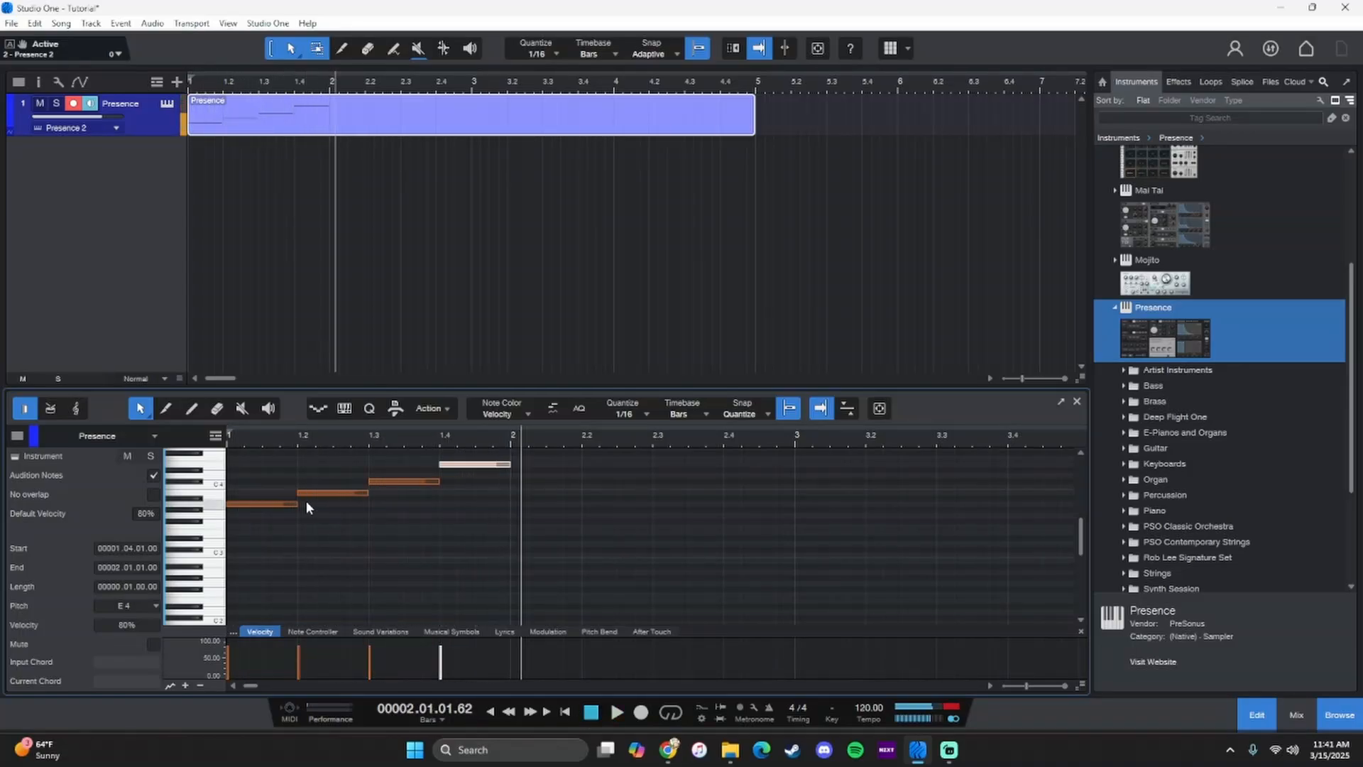
scroll(220, 505, "up", 1)
left_click(215, 495)
left_click(215, 484)
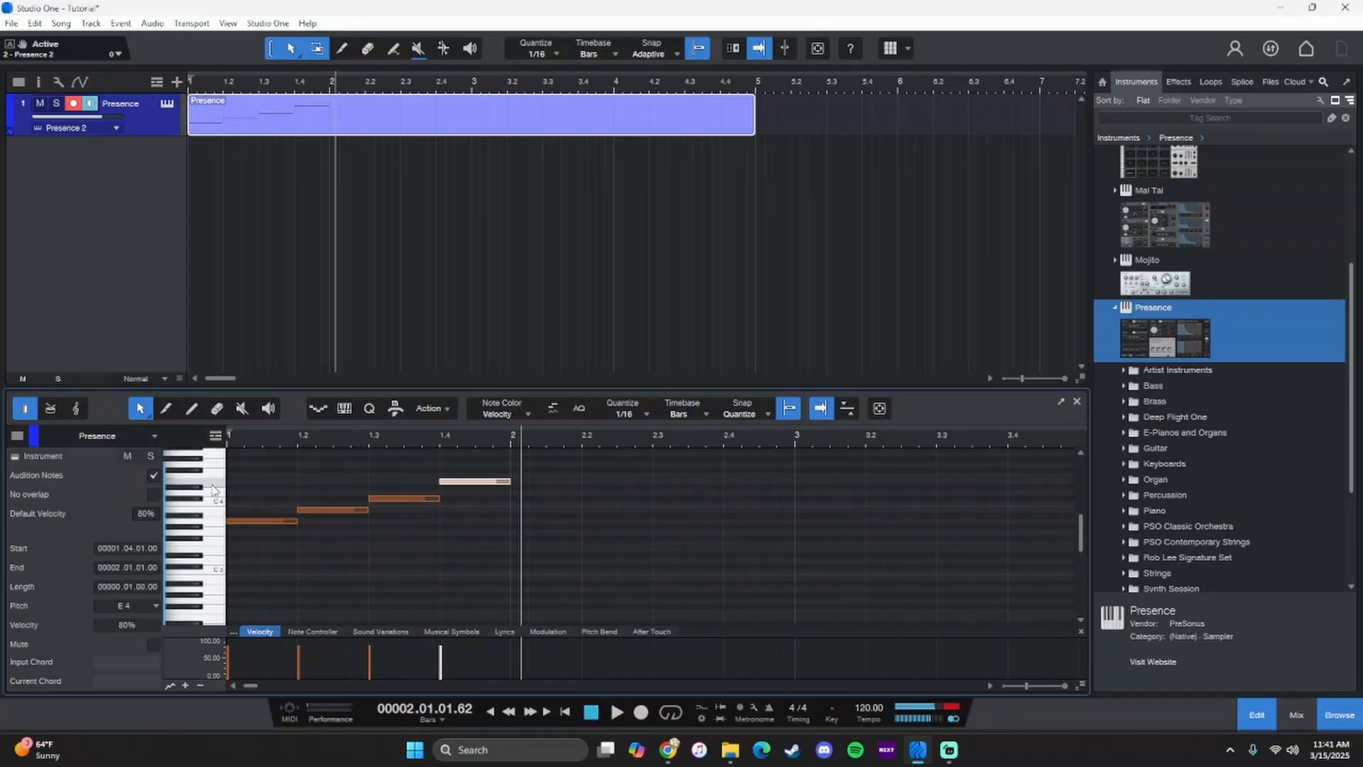
left_click(215, 493)
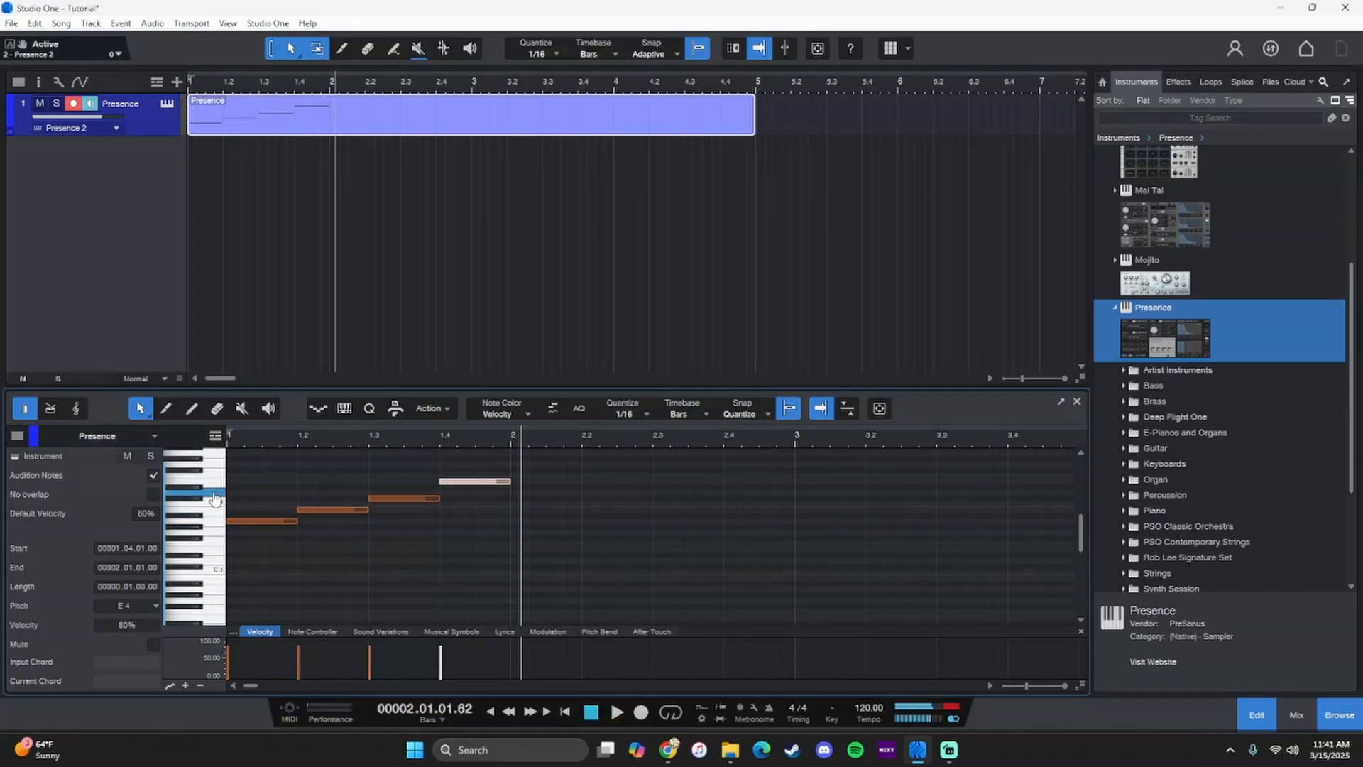
double_click(513, 490)
left_click_drag(533, 494, 582, 493)
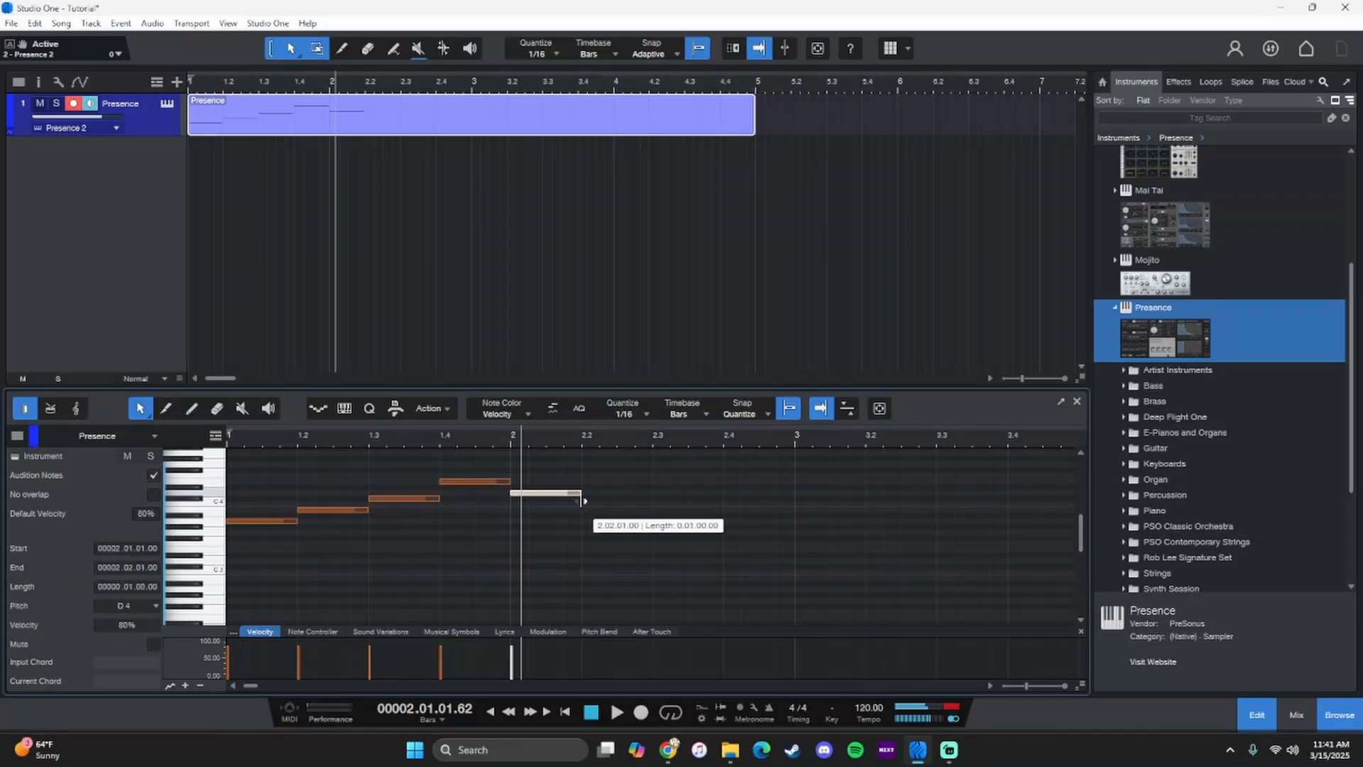
- Audition more pitches on the piano keys and add a one-beat E4 note on beat 2 of bar 2
left_click(218, 494)
left_click(217, 493)
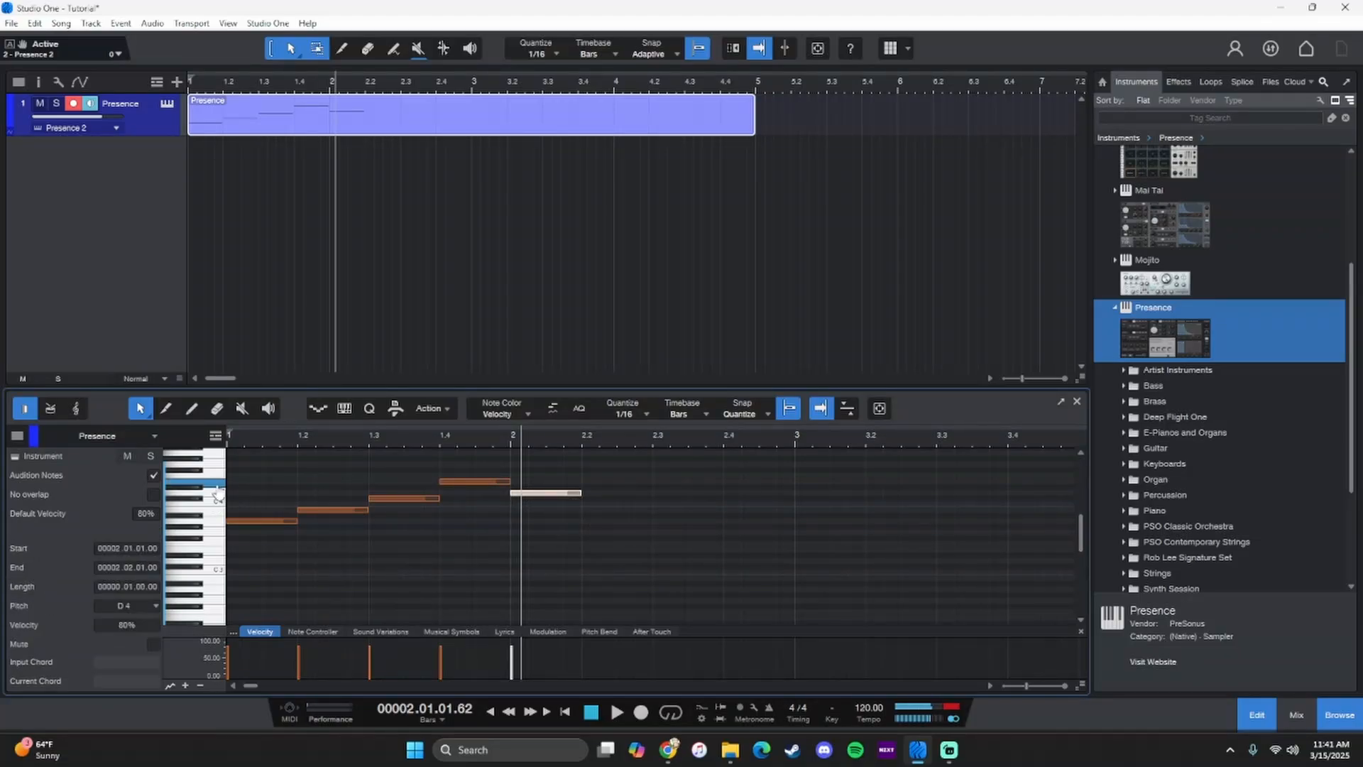
left_click(217, 494)
left_click(191, 499)
left_click(215, 520)
left_click_drag(584, 482, 656, 486)
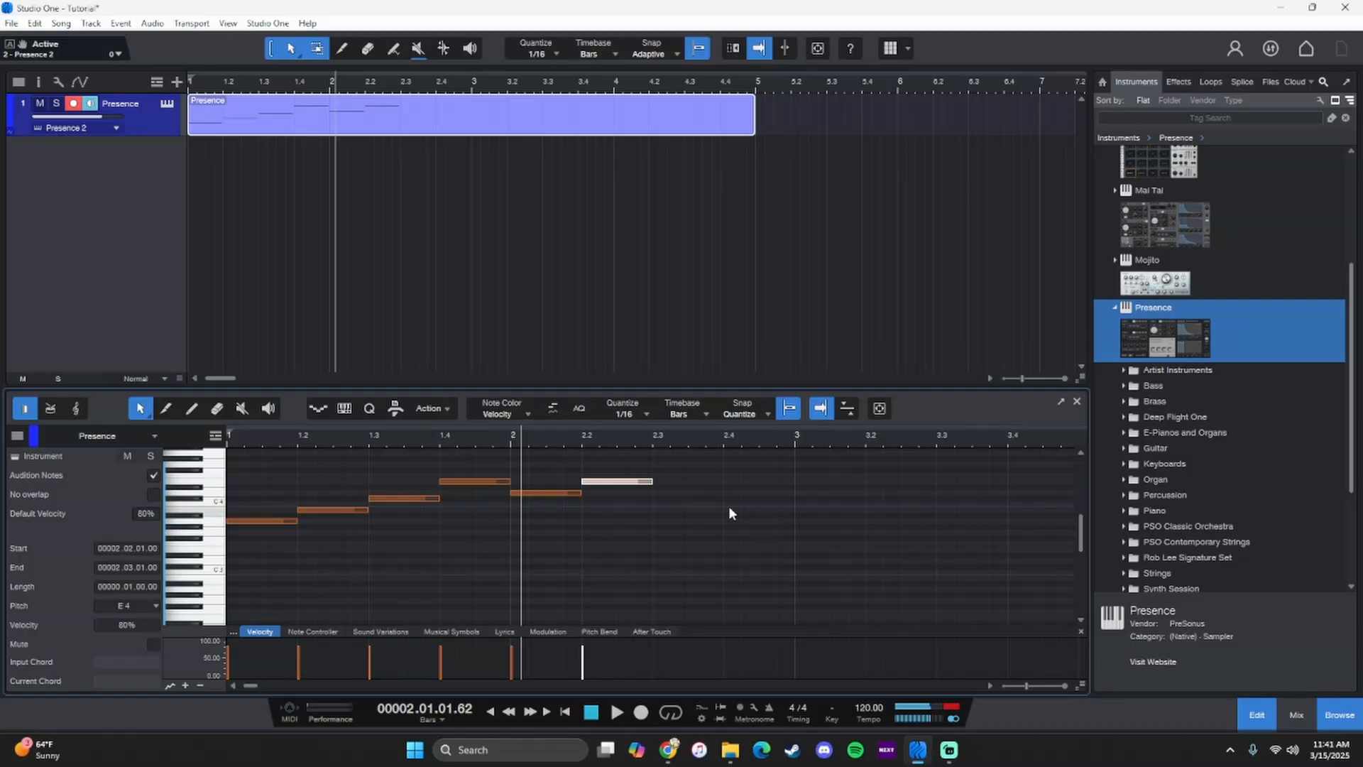
- Add a one-beat D4 note on beat 3 and a one-beat A#3 note on beat 4 of bar 2
left_click(658, 497)
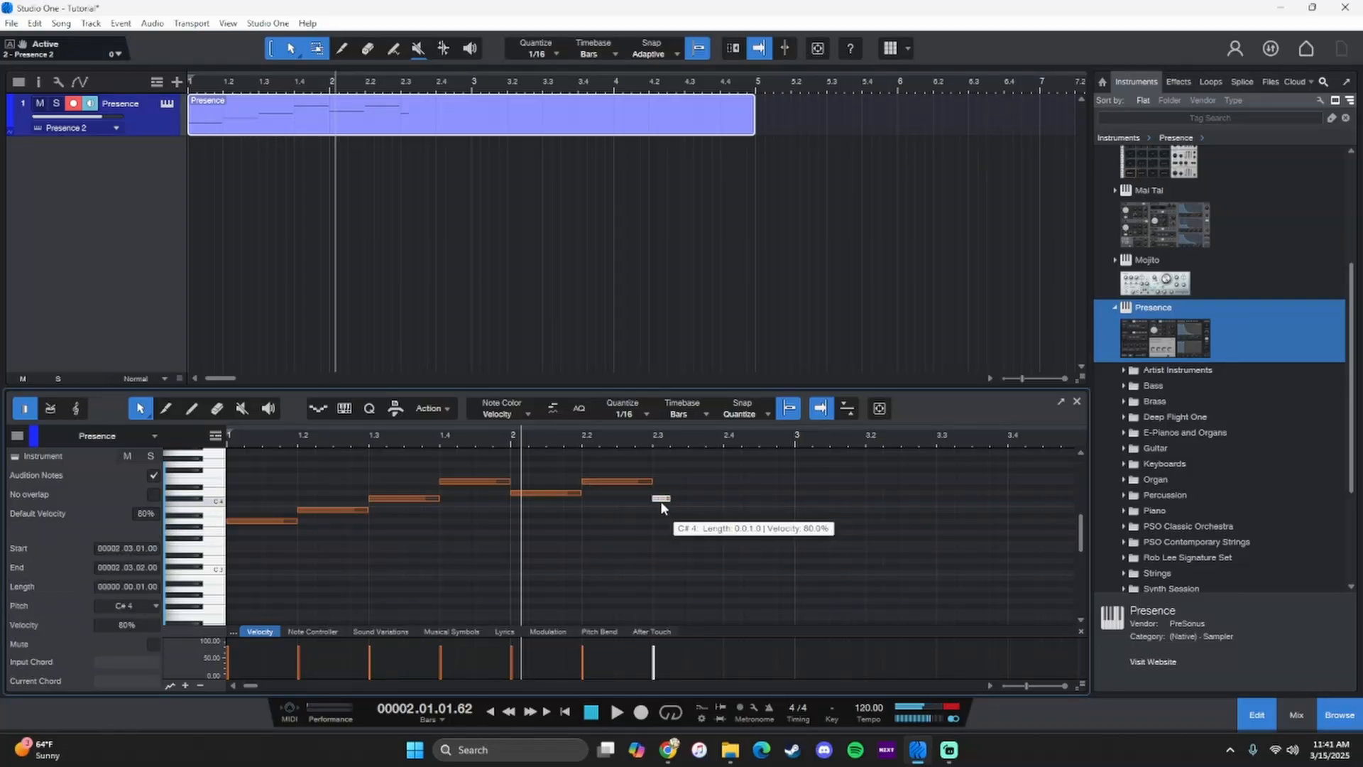
left_click_drag(660, 500, 726, 496)
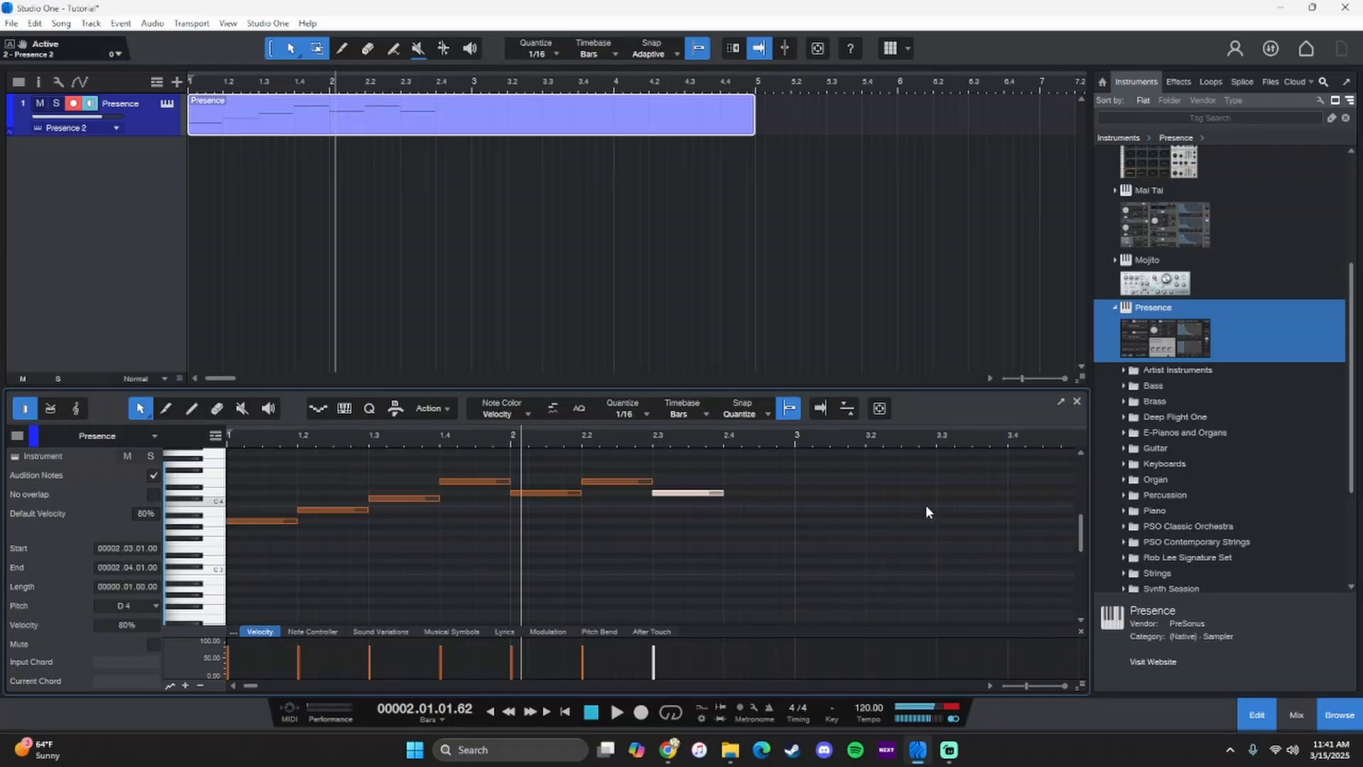
double_click(725, 514)
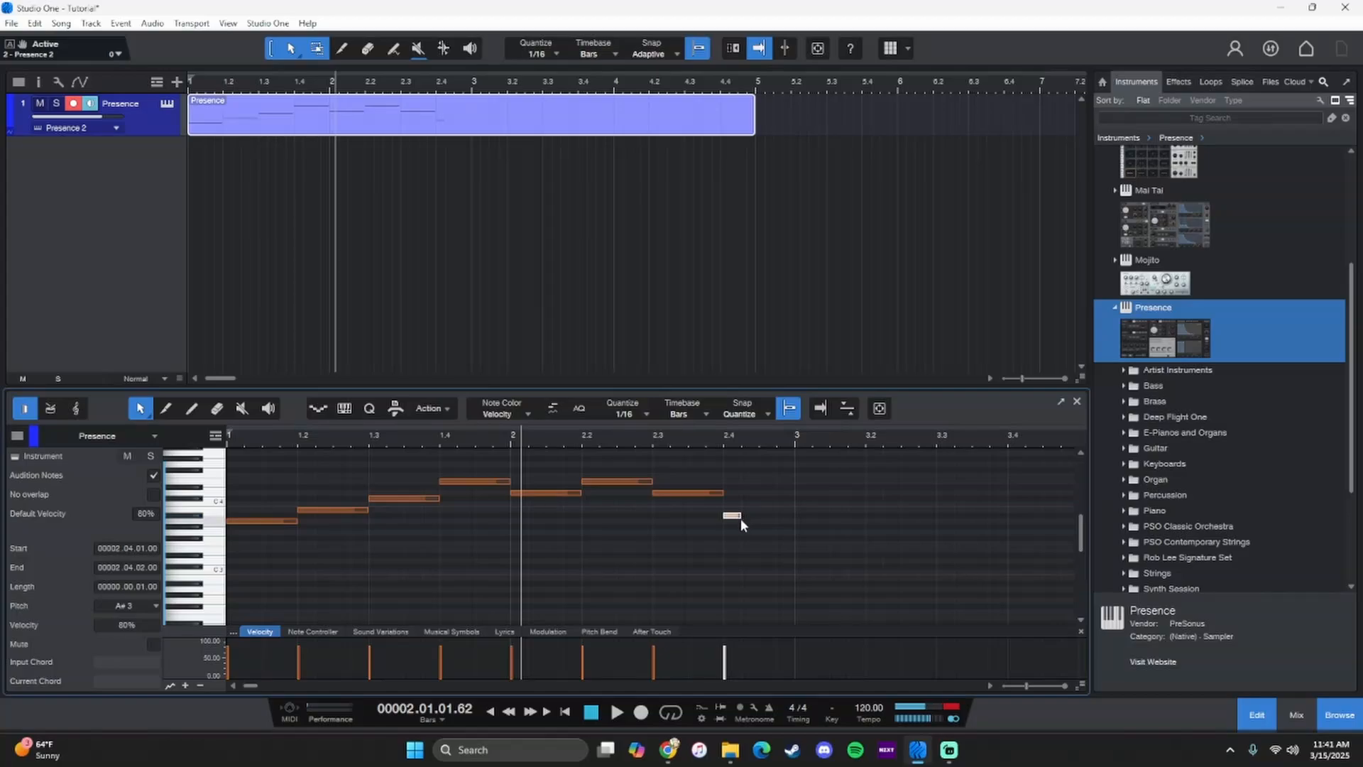
left_click_drag(740, 515, 787, 521)
- Play back the melody through bar 2 and raise the note on beat 4 of bar 2 to B3
left_click(508, 712)
left_click(615, 712)
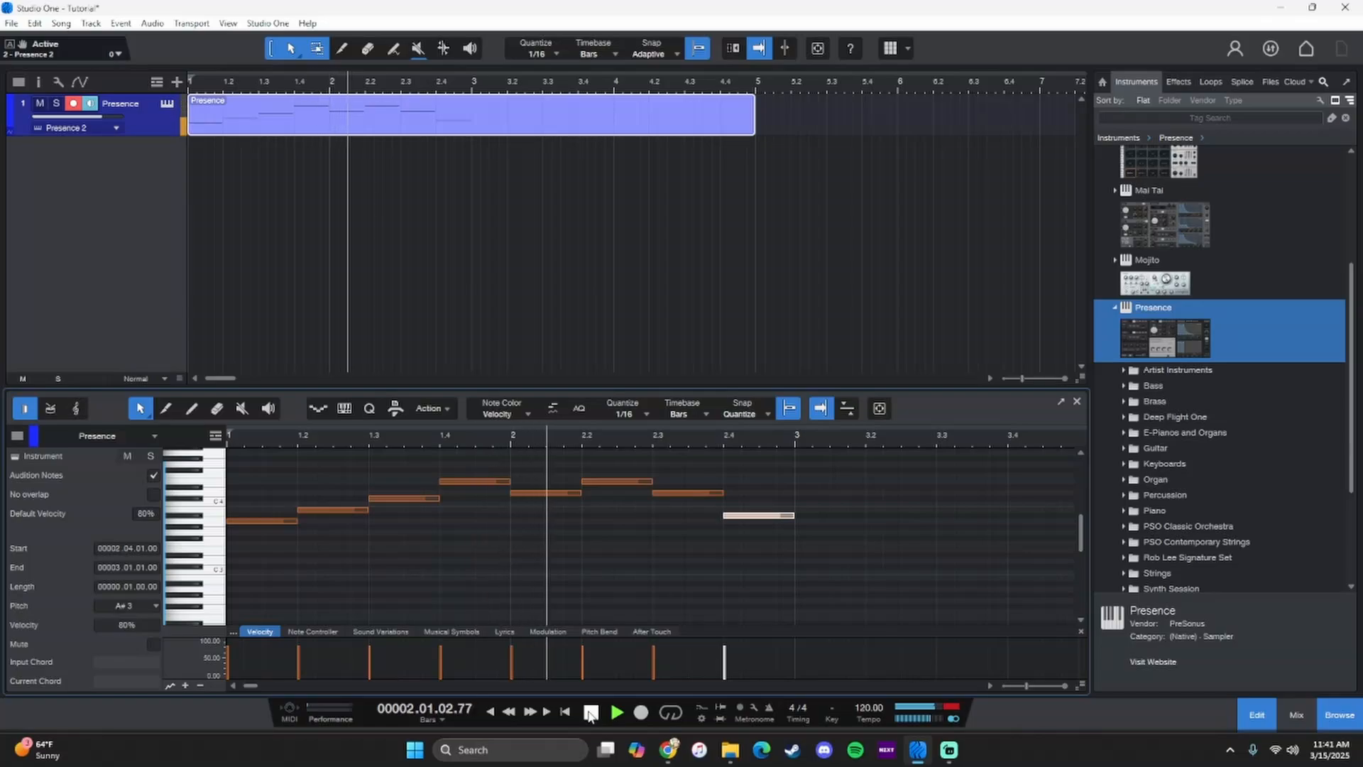
key("space")
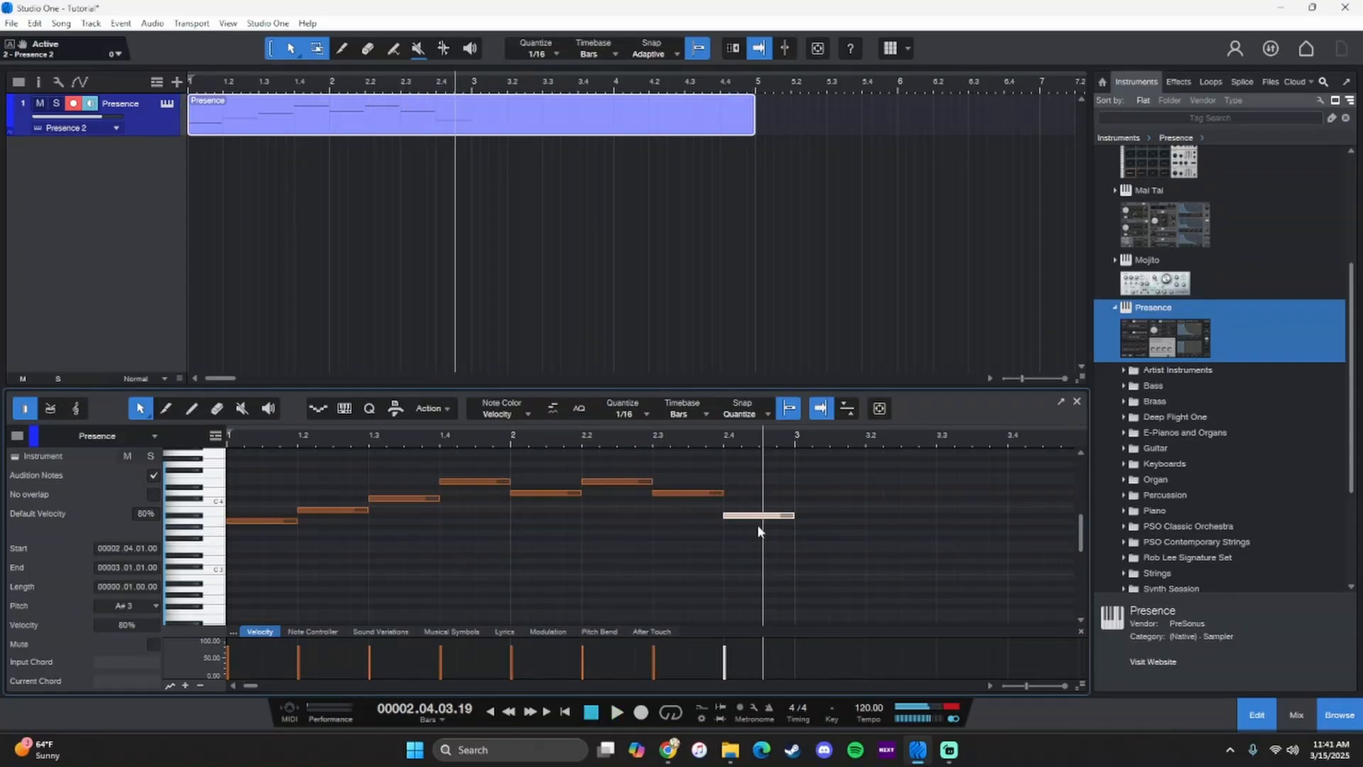
left_click_drag(767, 516, 769, 512)
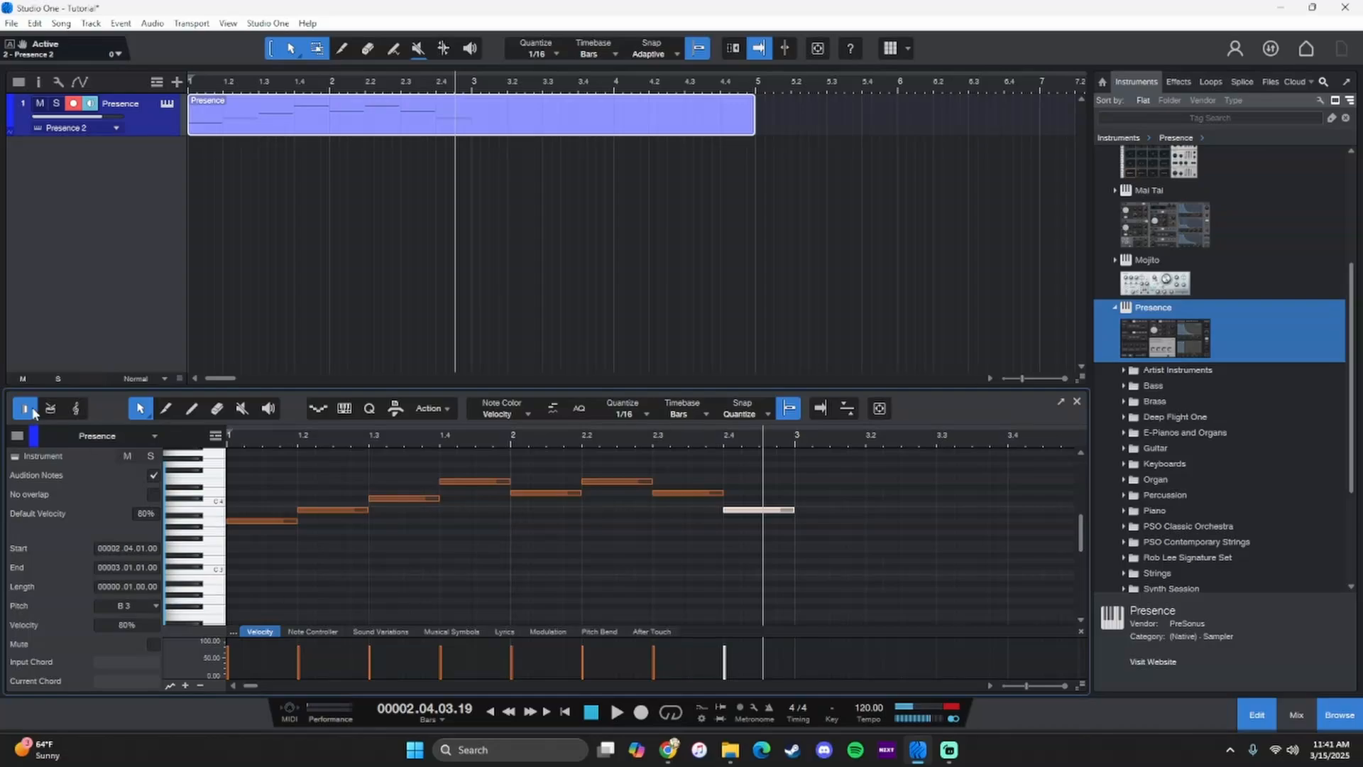
- Hide the browser and bring the Presence part's note editor back into view at the wider size
left_click(1328, 717)
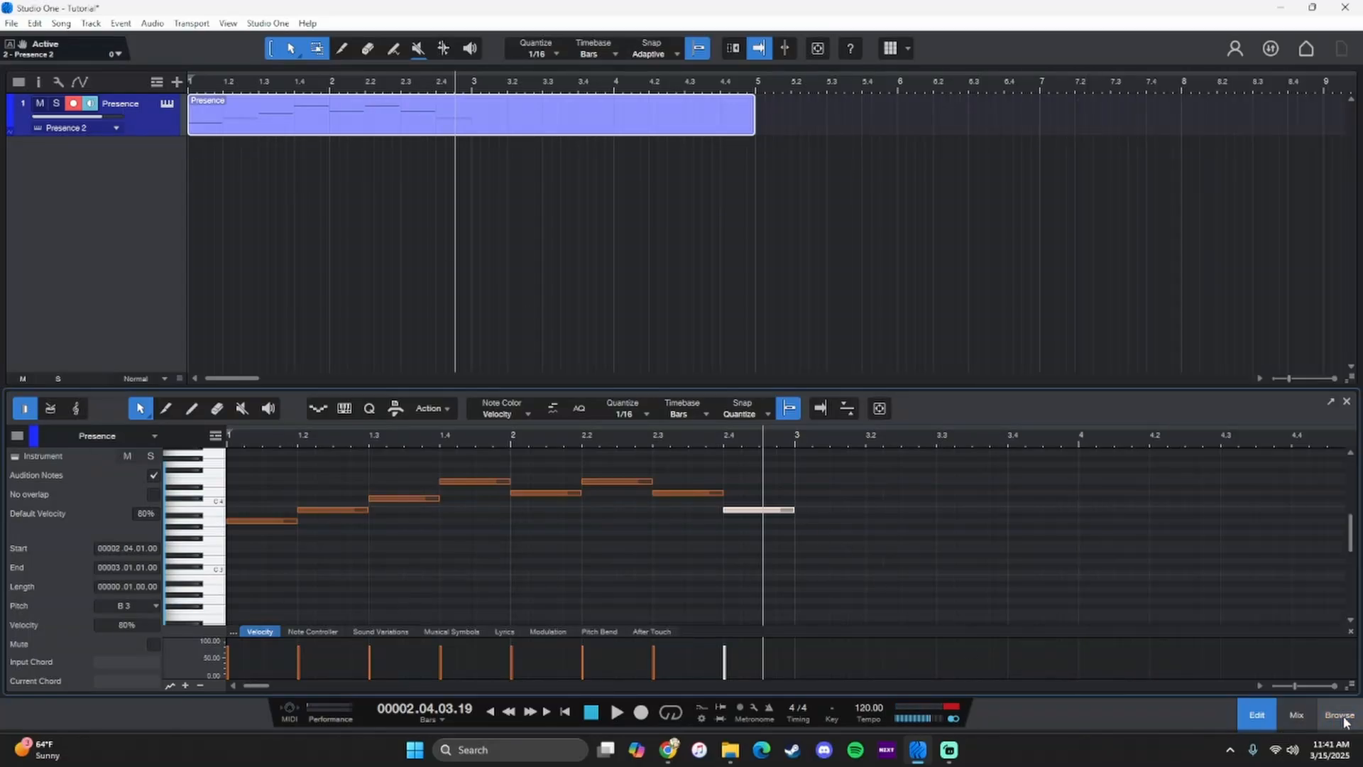
left_click(1259, 718)
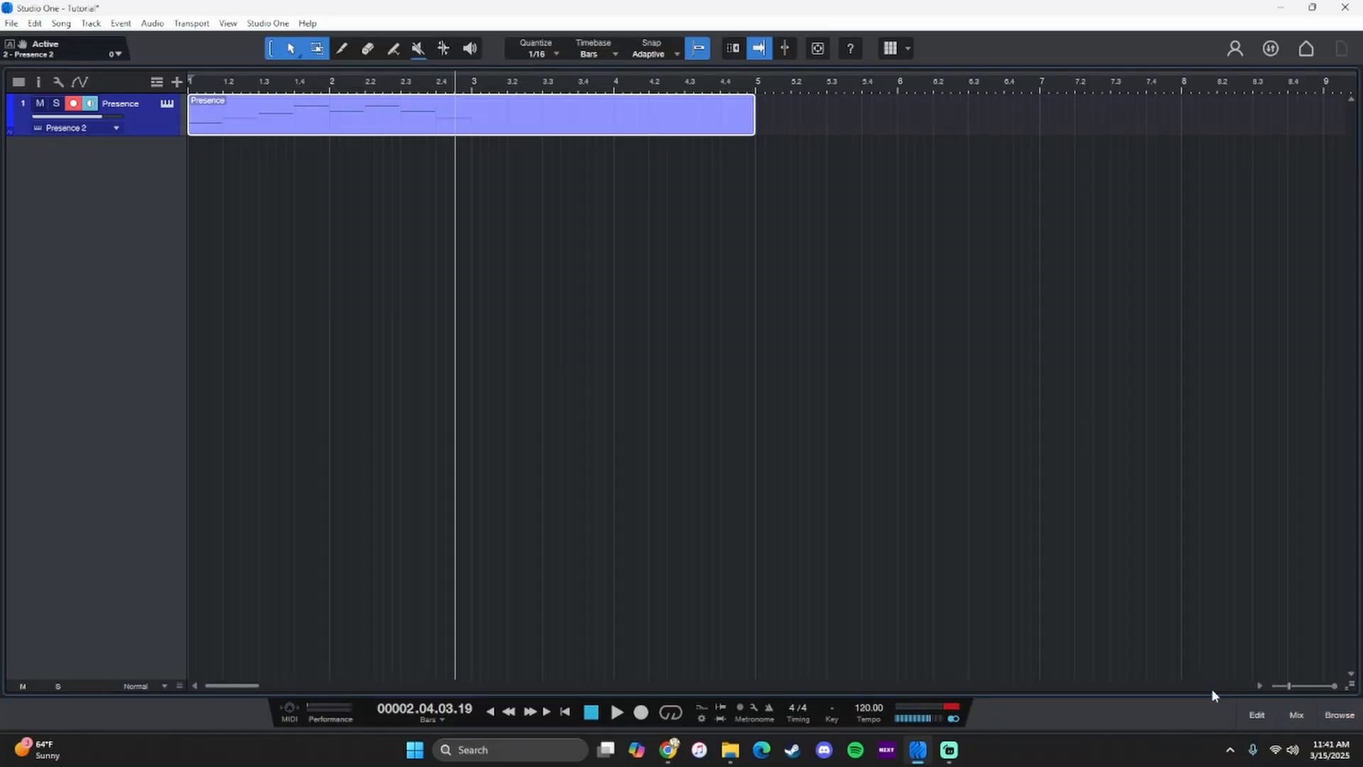
left_click(1302, 724)
left_click(1267, 715)
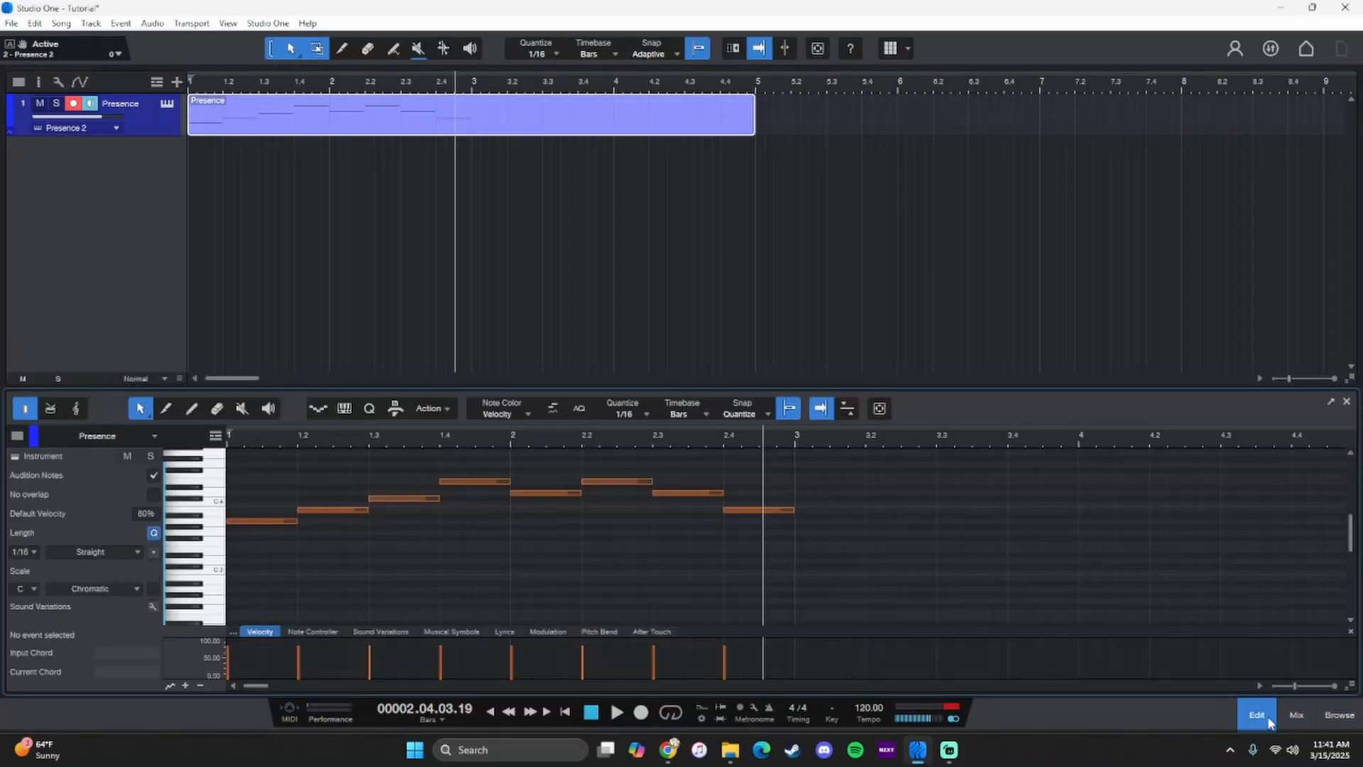
- Play the melody from the start, lower the bar 2 beat 2 note to C#4 and replay the melody
left_click(196, 88)
key("space")
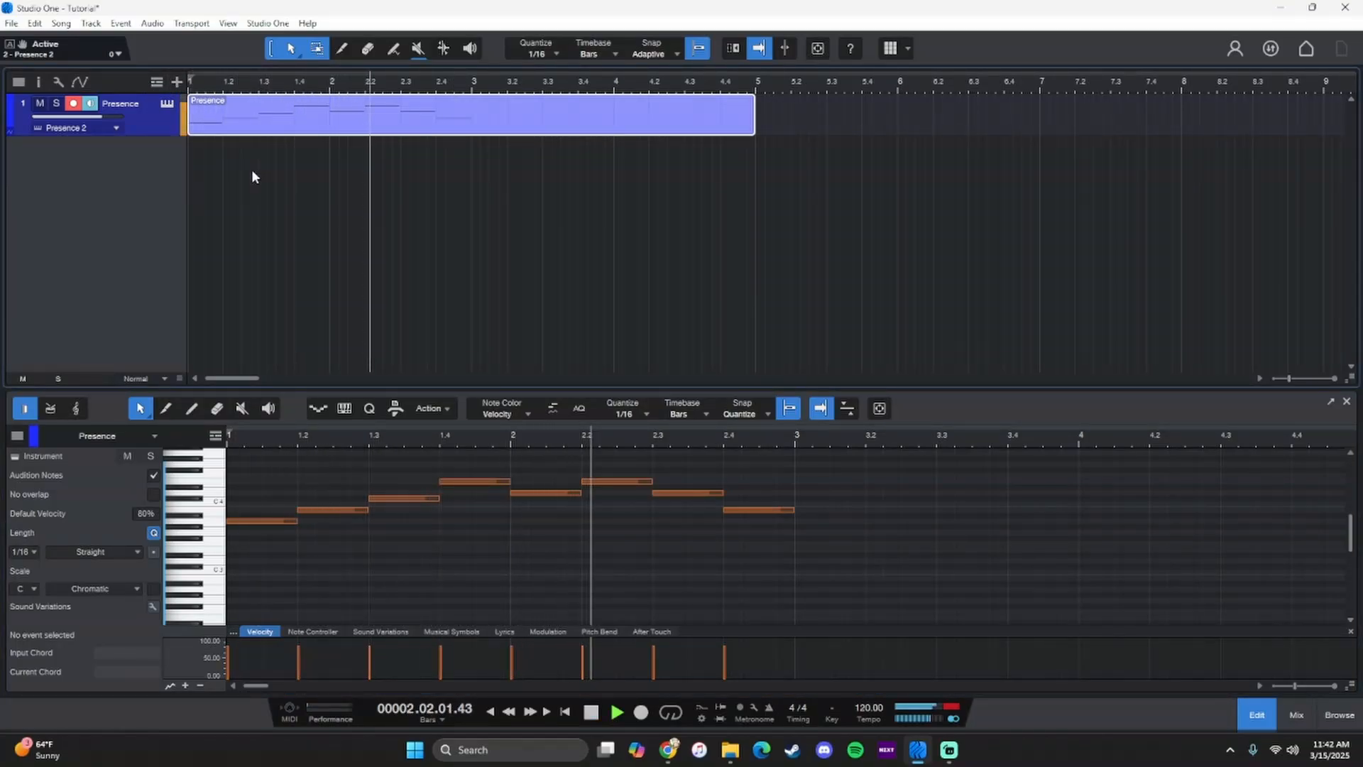
key("space")
mouse_move(605, 487)
left_mouse_down()
mouse_move(609, 512)
mouse_move(609, 500)
left_mouse_up()
left_click(591, 712)
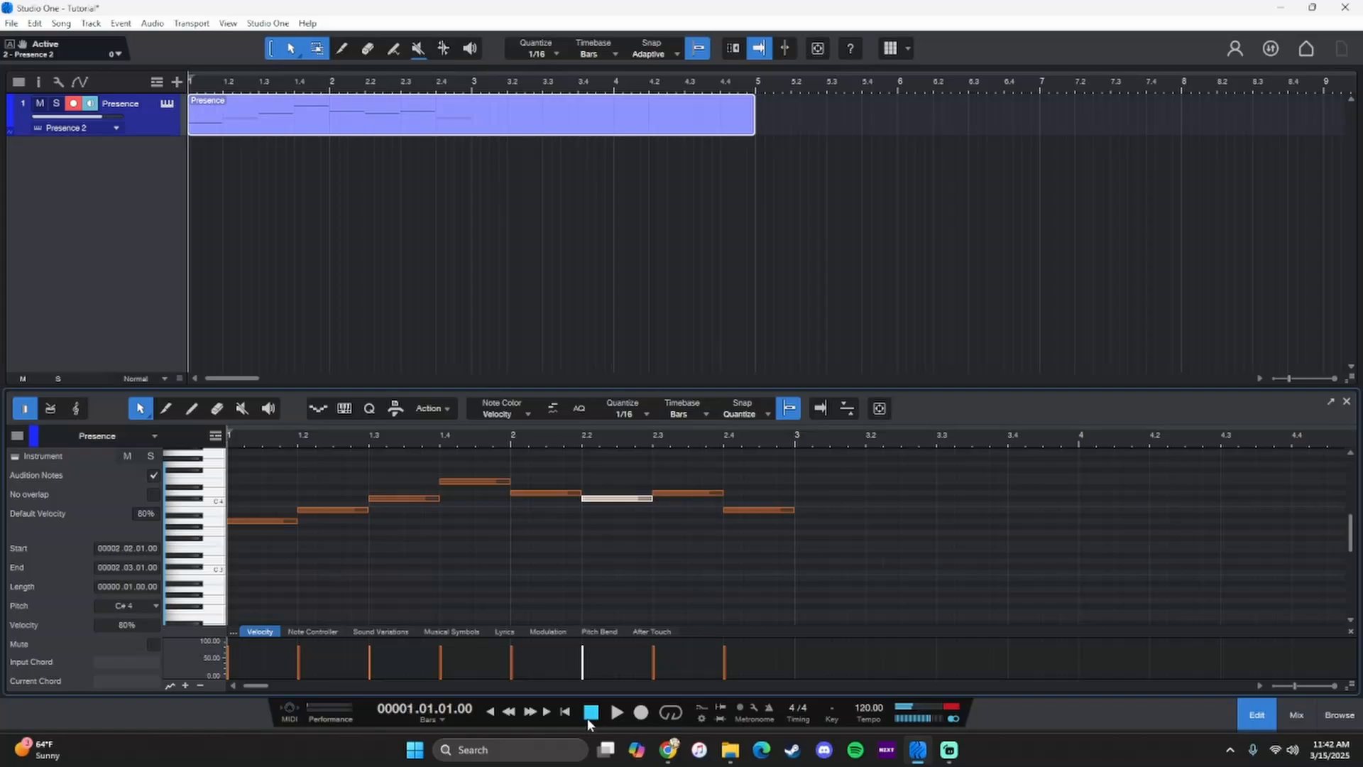
left_click(614, 712)
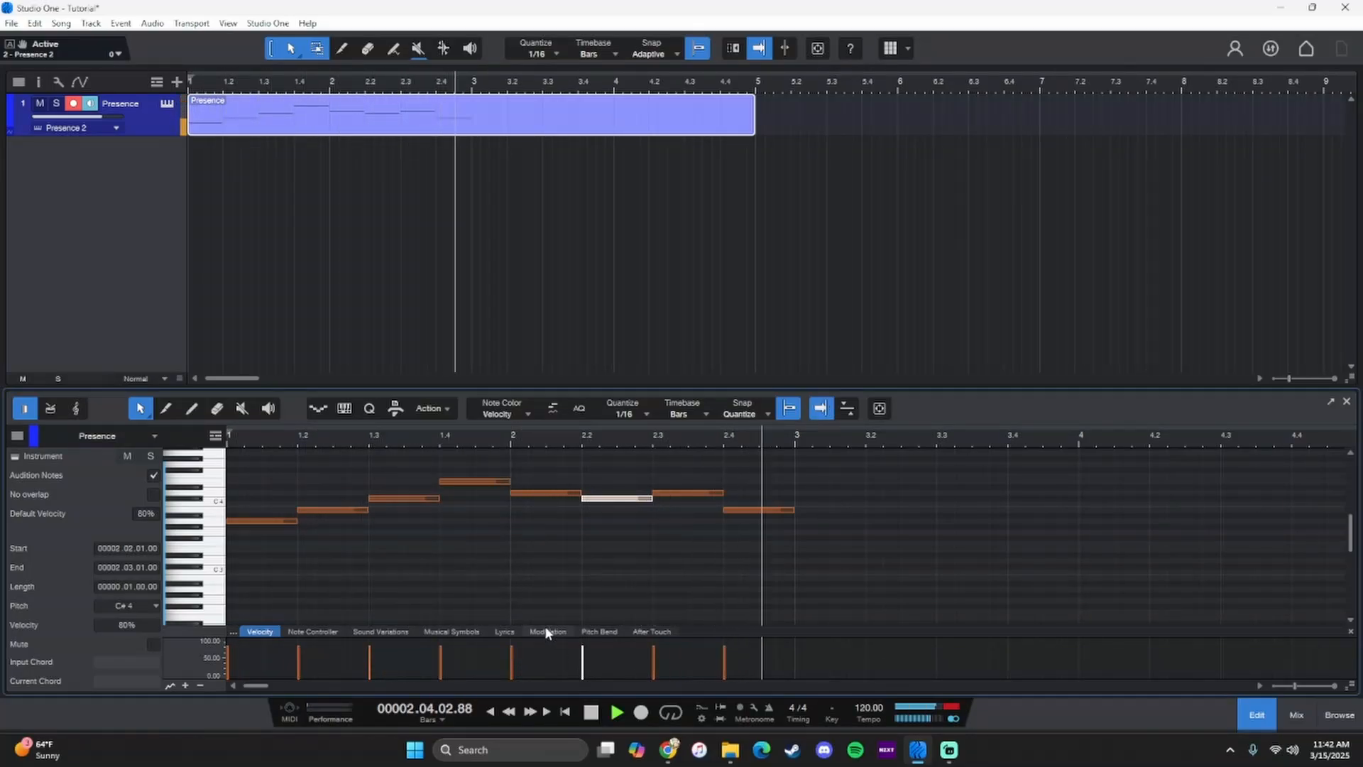
key("space")
- Duplicate the four bar 2 notes twice to fill bars 3 and 4, and return playback to the start
left_click_drag(827, 534, 542, 481)
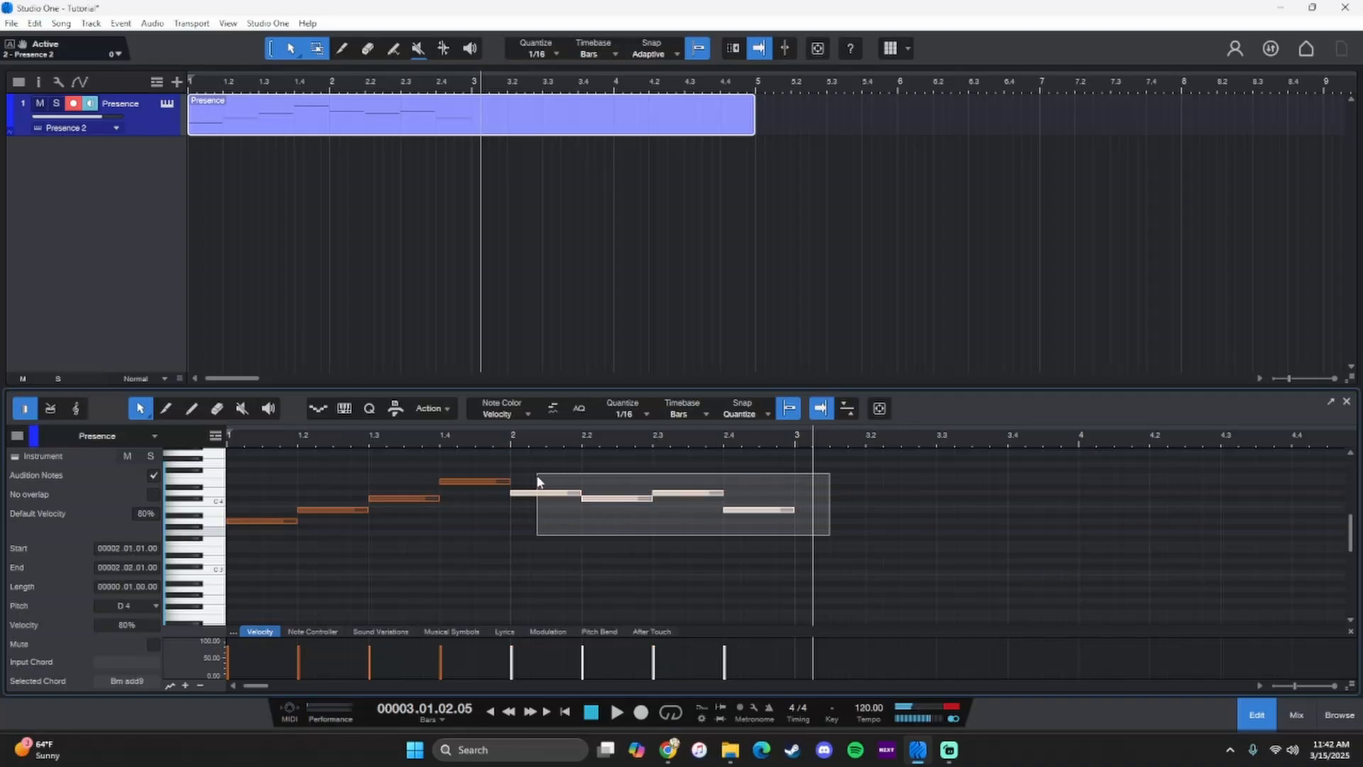
key("d")
key("space")
key("d")
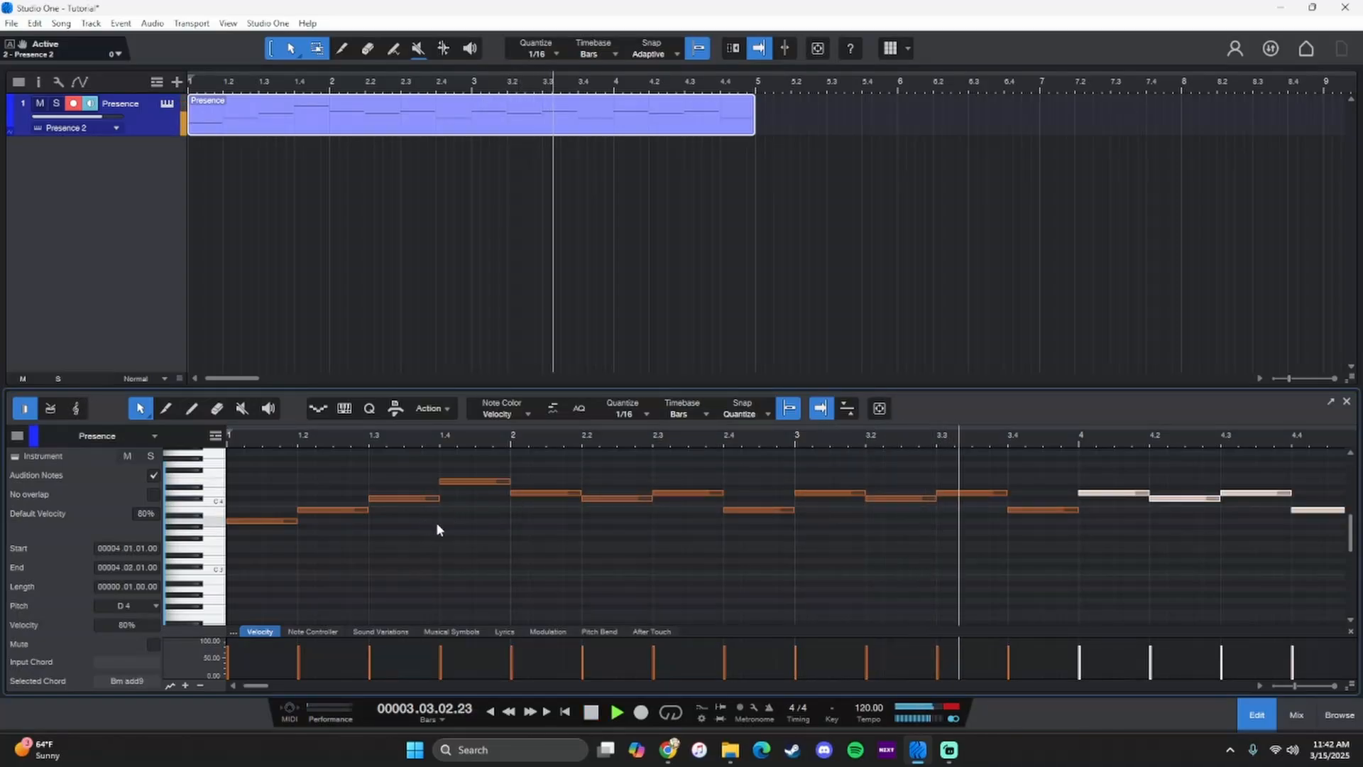
left_click(591, 715)
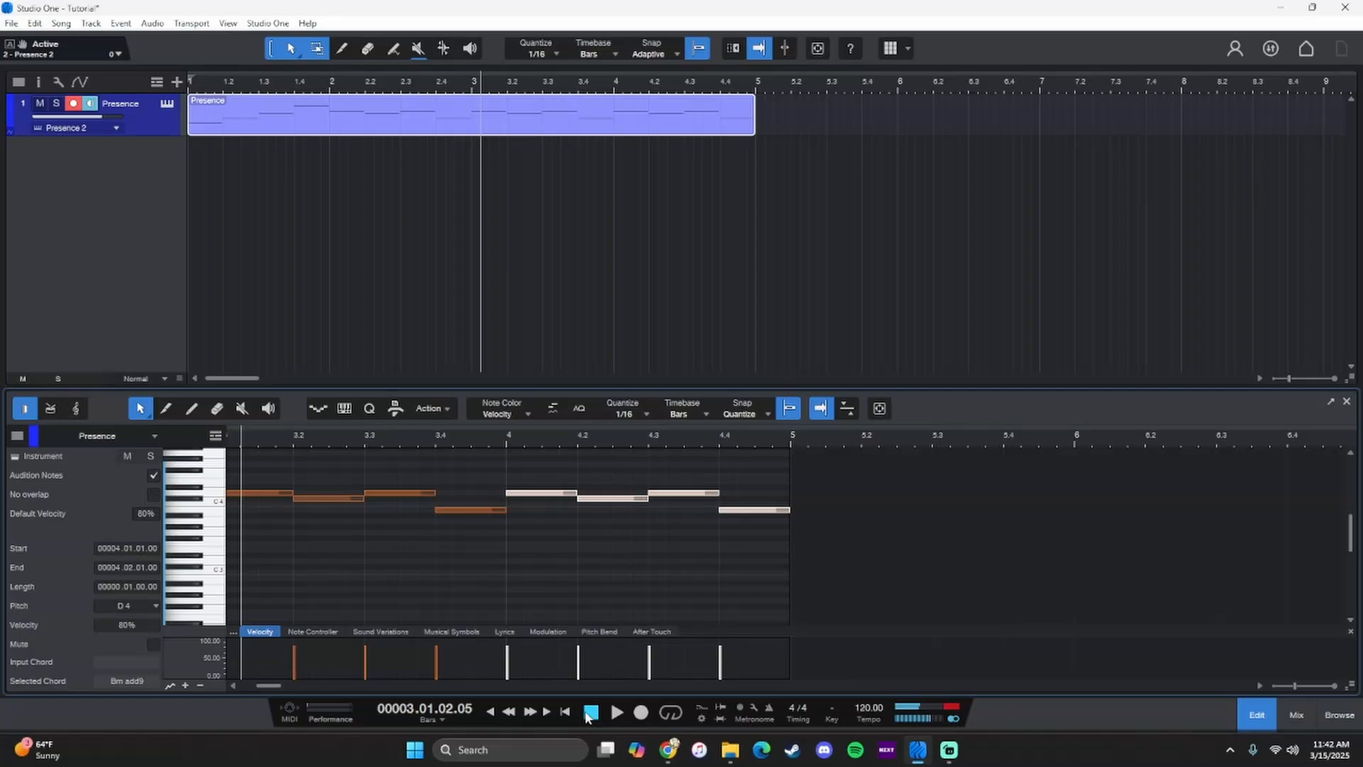
left_click(590, 714)
- Humanize all notes with a velocity range of -7% to 9% and a note start range of -0.00.02 to 0.00.02
left_click(339, 556)
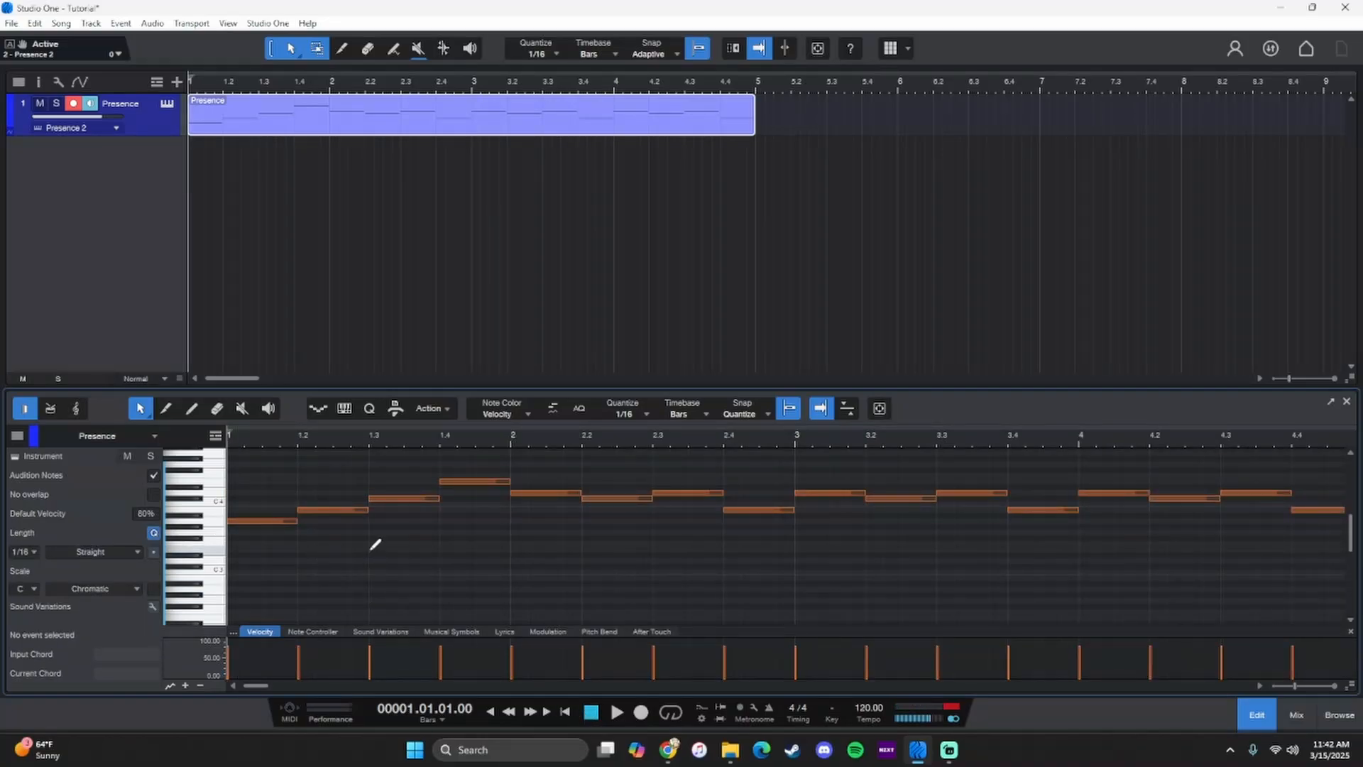
key("ctrl+a")
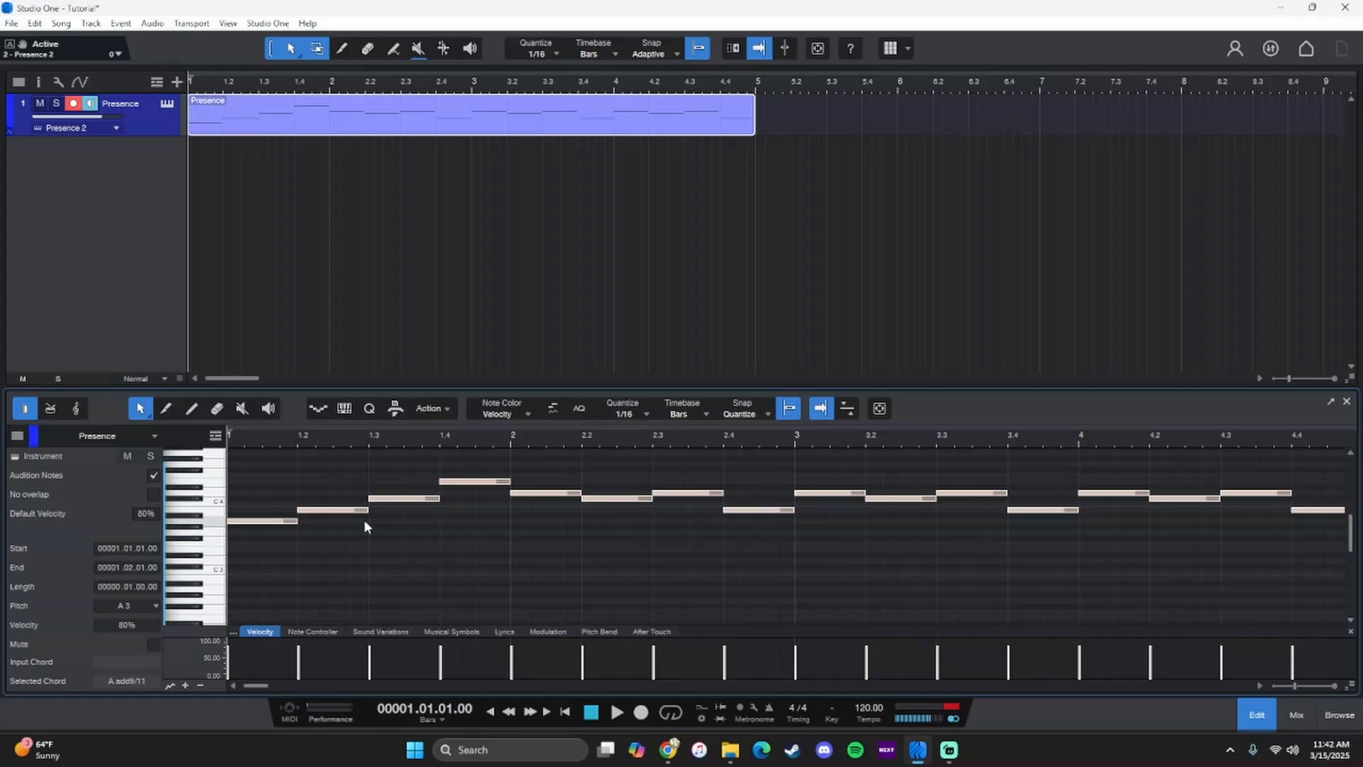
right_click(345, 513)
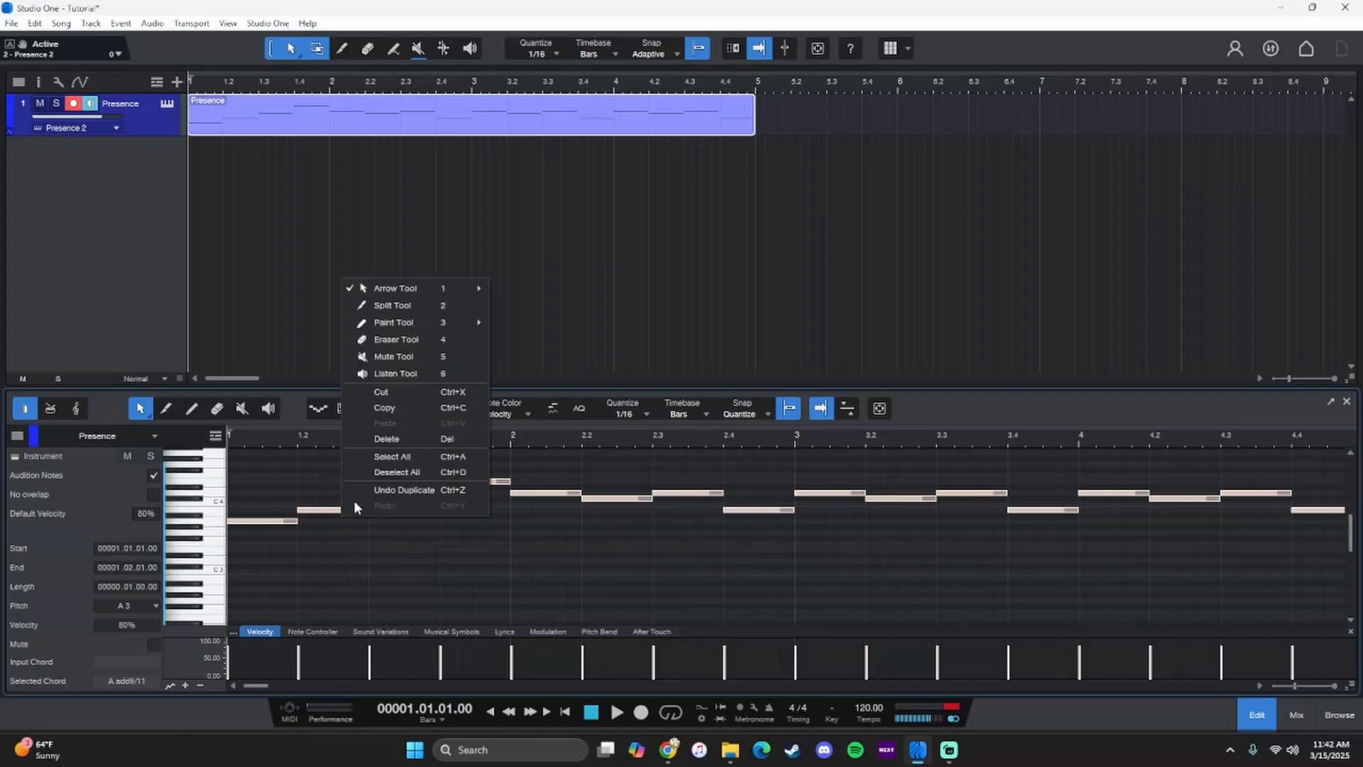
right_click(312, 508)
left_click(308, 512)
right_click(308, 512)
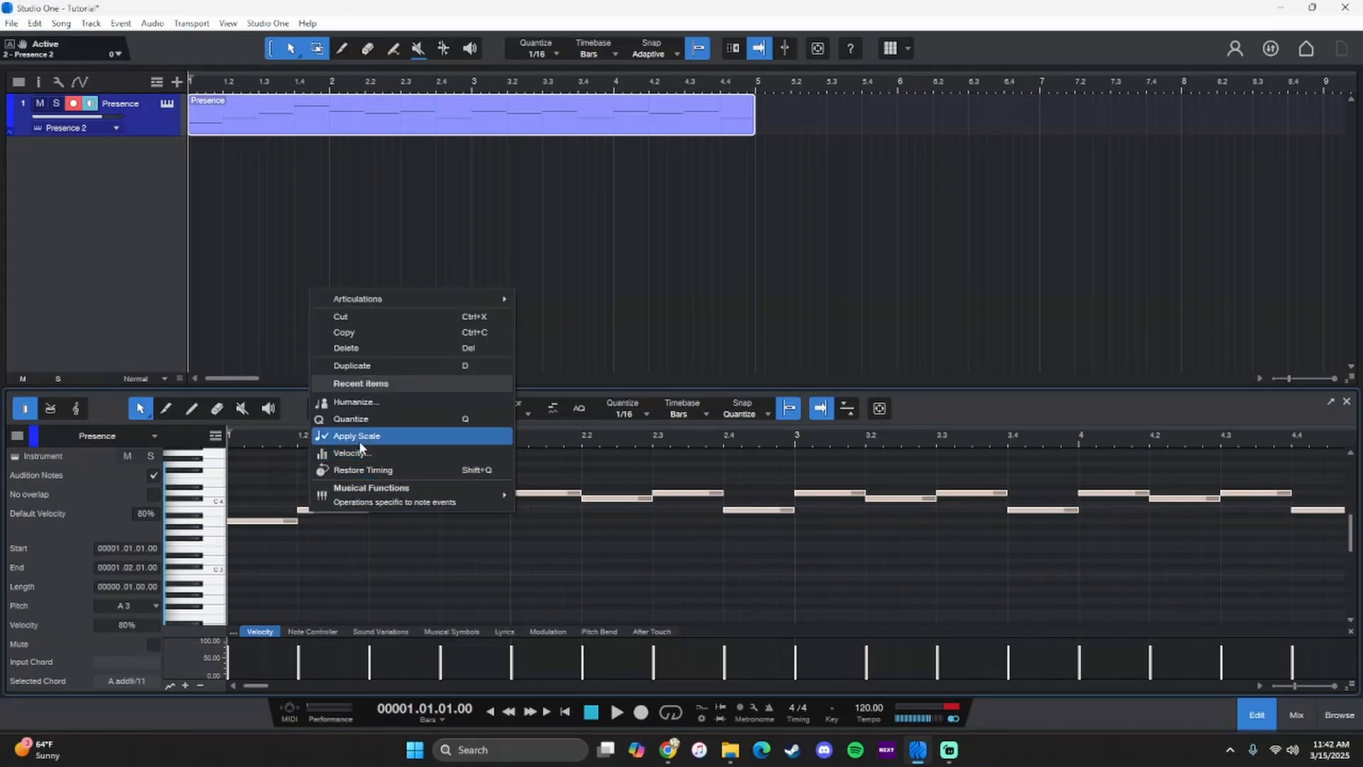
left_click(392, 402)
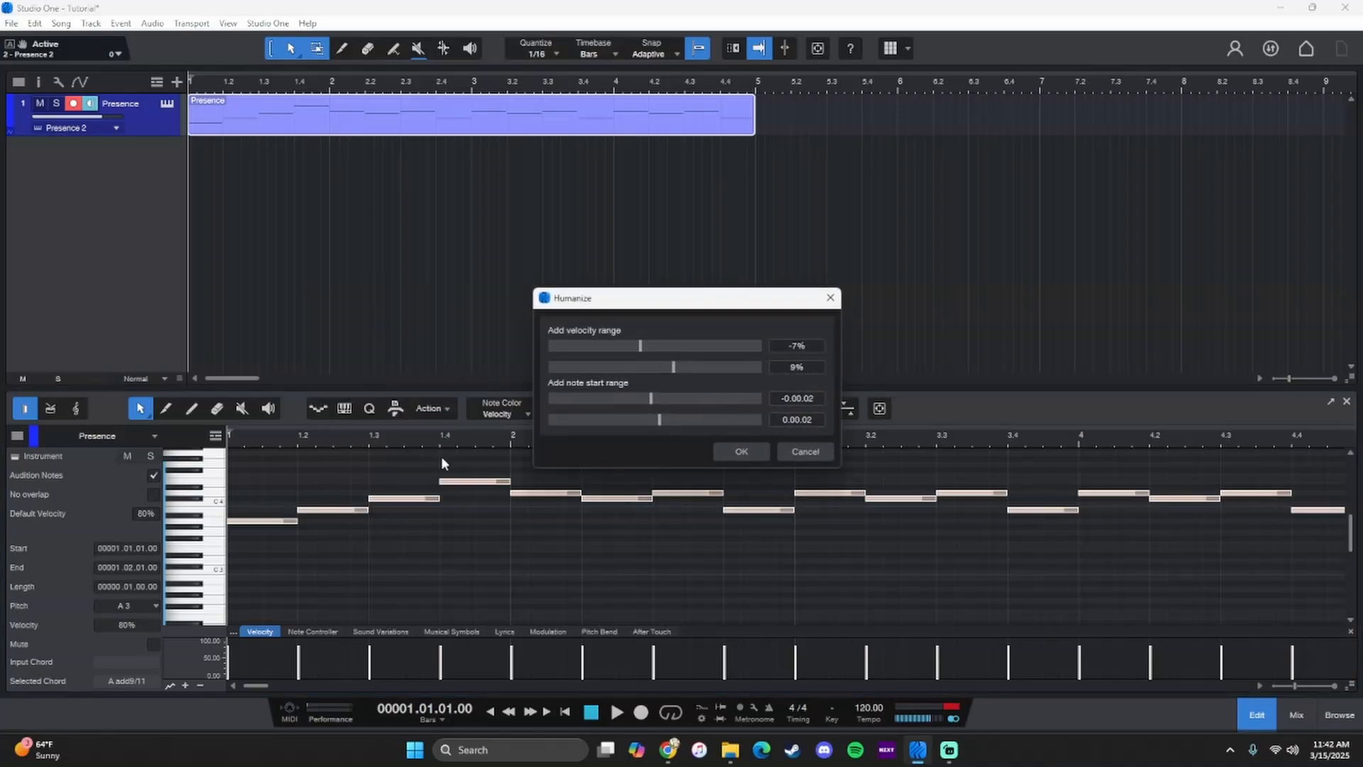
left_click(739, 451)
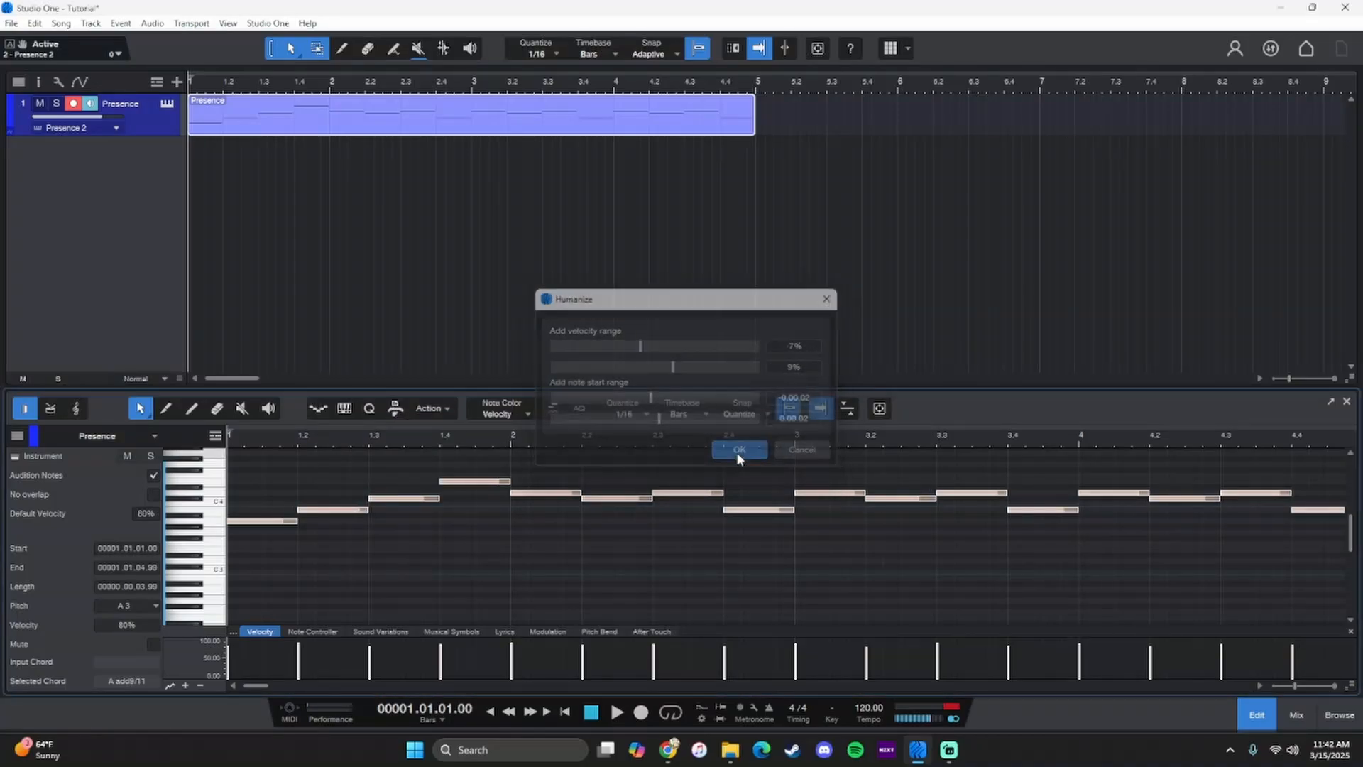
- Apply Humanize to the selected notes a second time and play the melody from the start
right_click(481, 484)
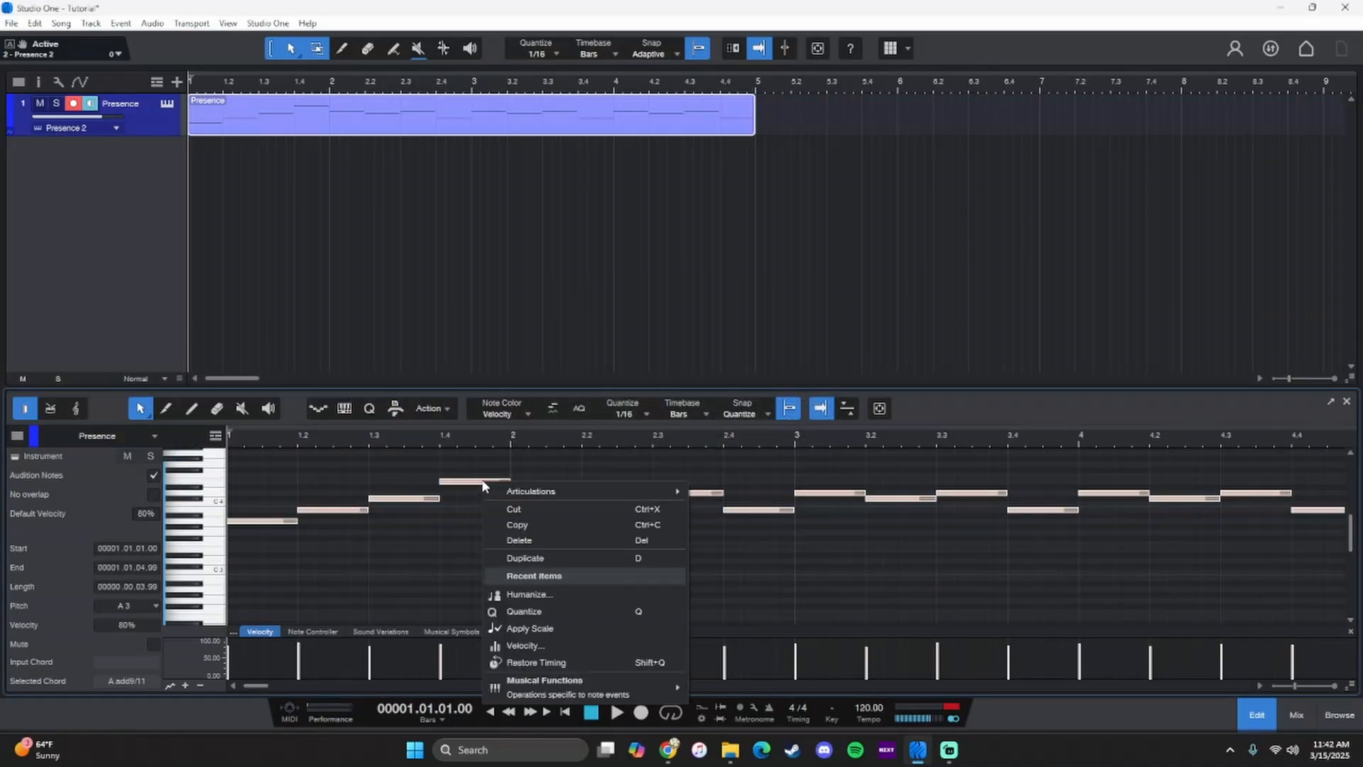
left_click(578, 600)
left_click(734, 450)
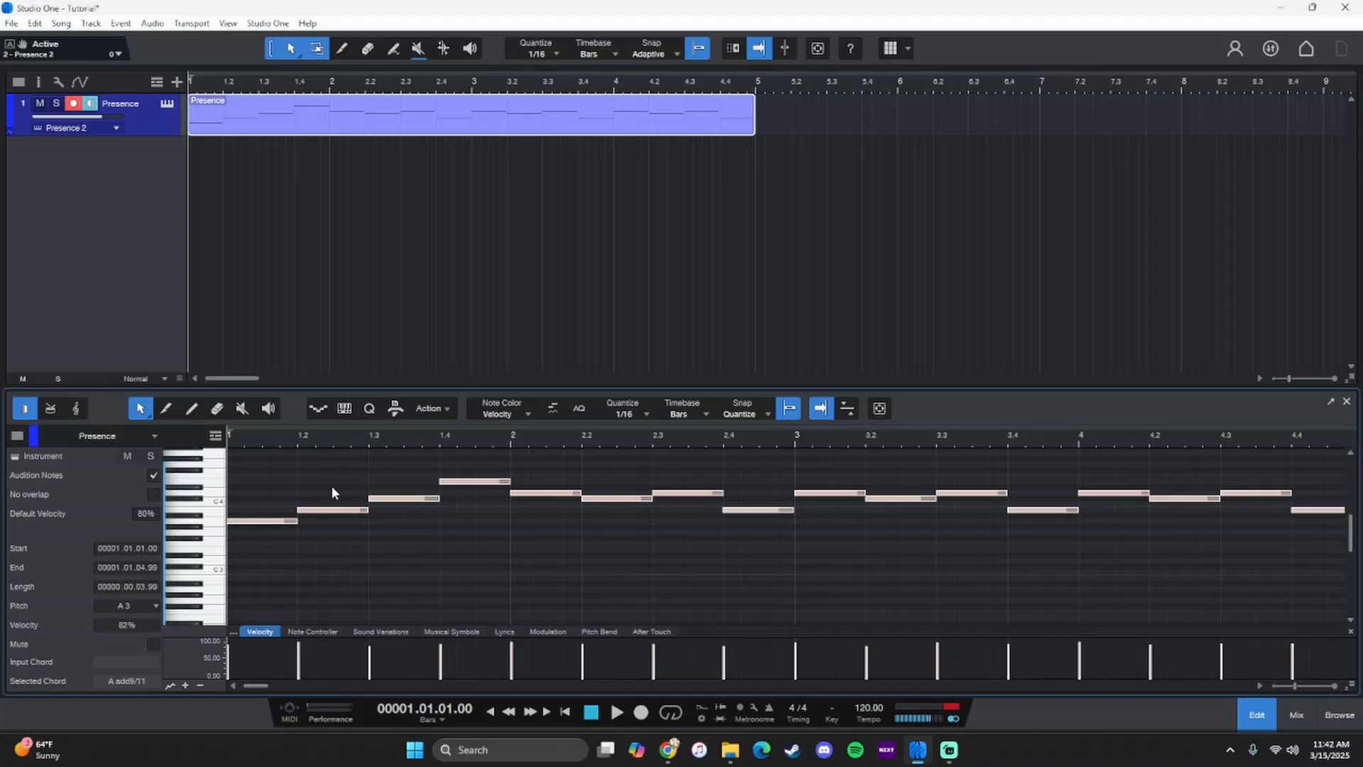
key("space")
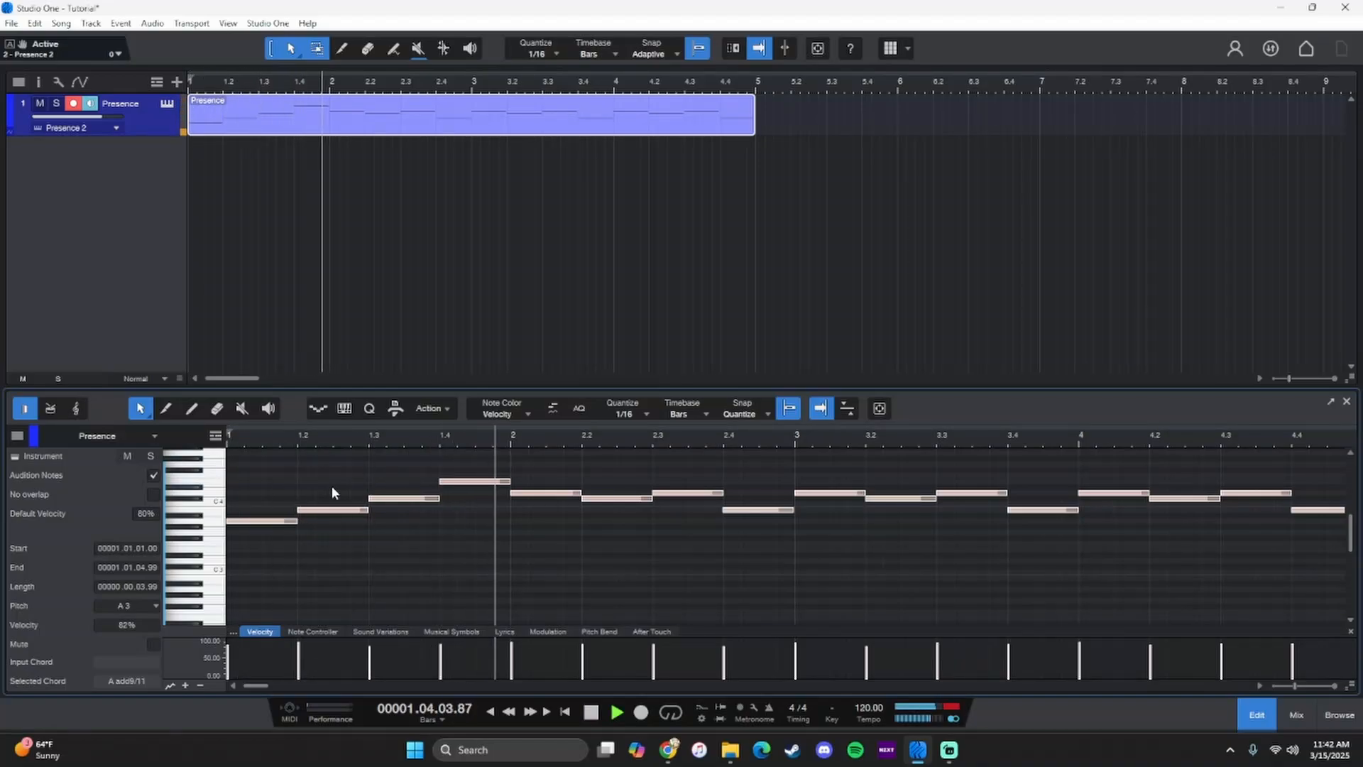
key("space")
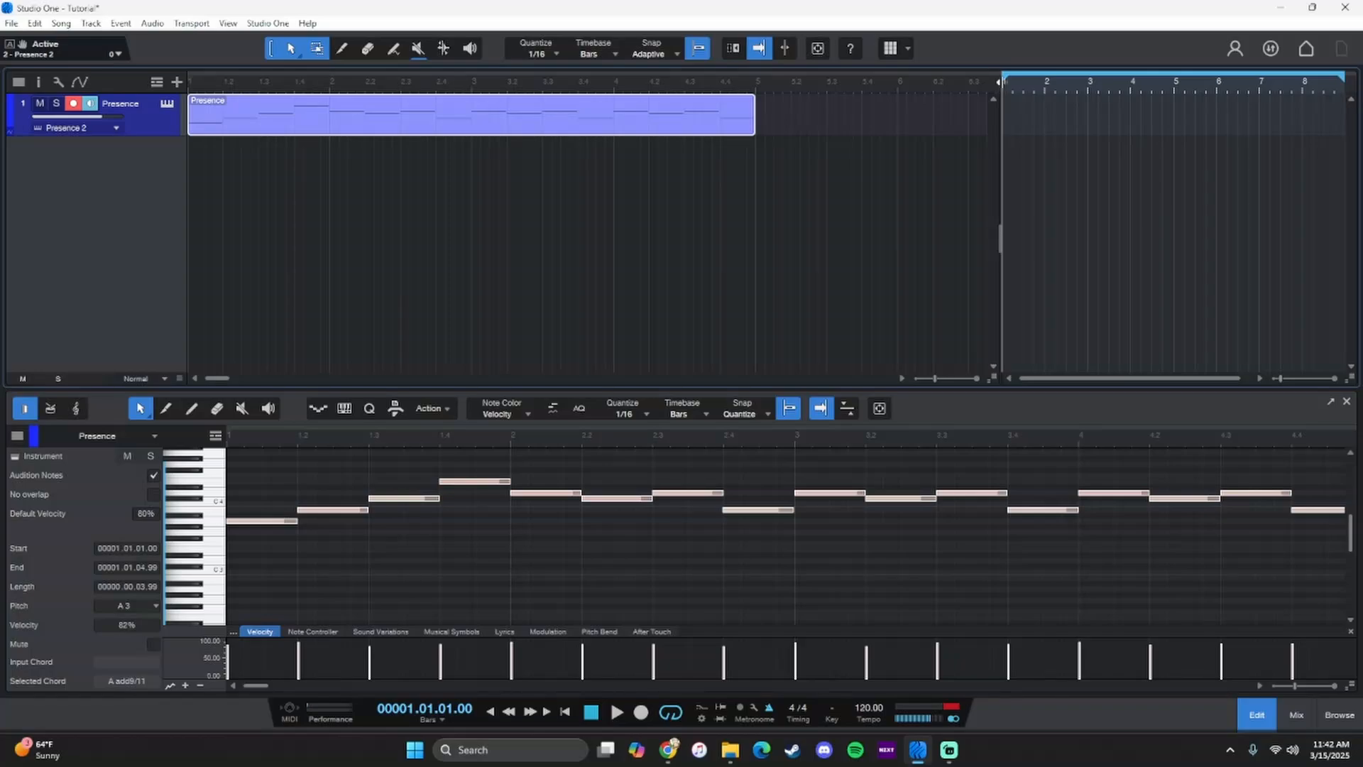
- Move the scratch pad's loop start to just before bar 9 and narrow the scratch pad area
left_click_drag(1004, 77, 1343, 114)
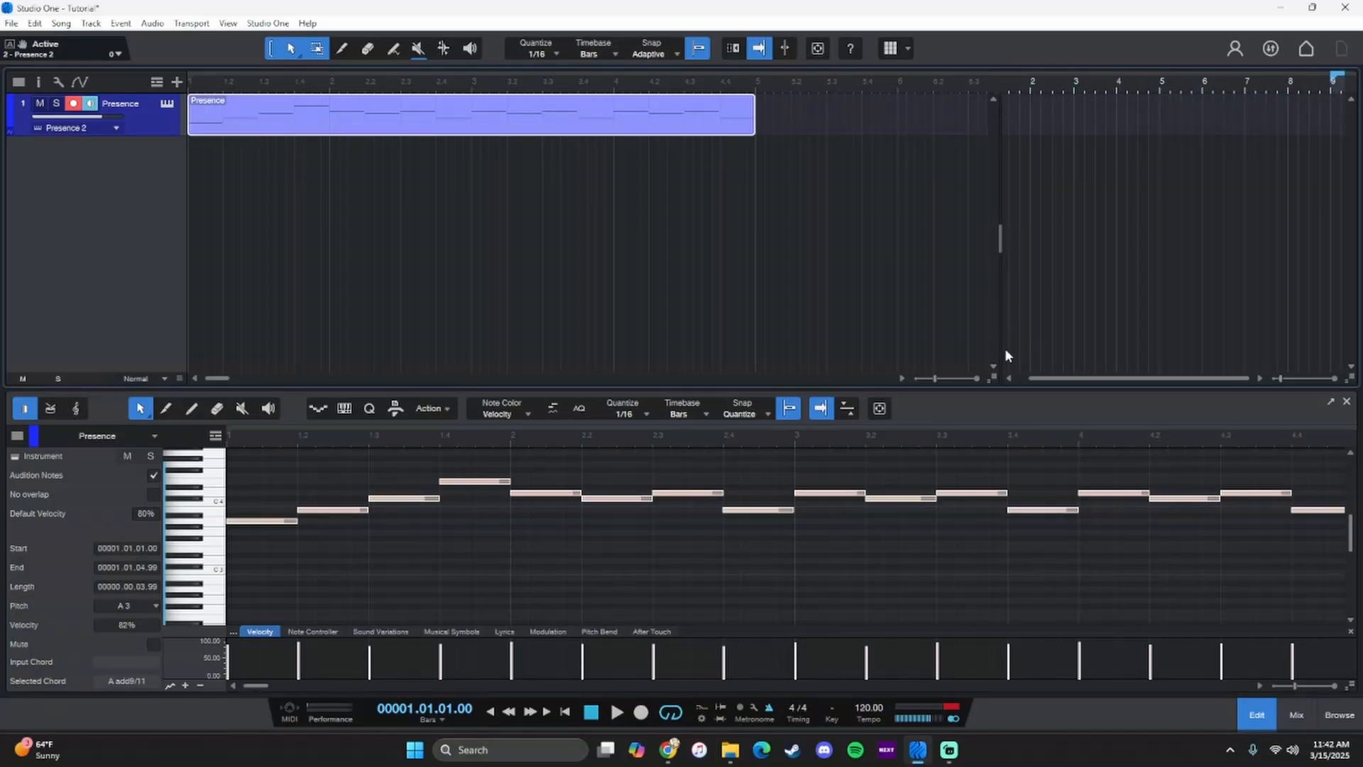
left_click_drag(999, 341, 1333, 334)
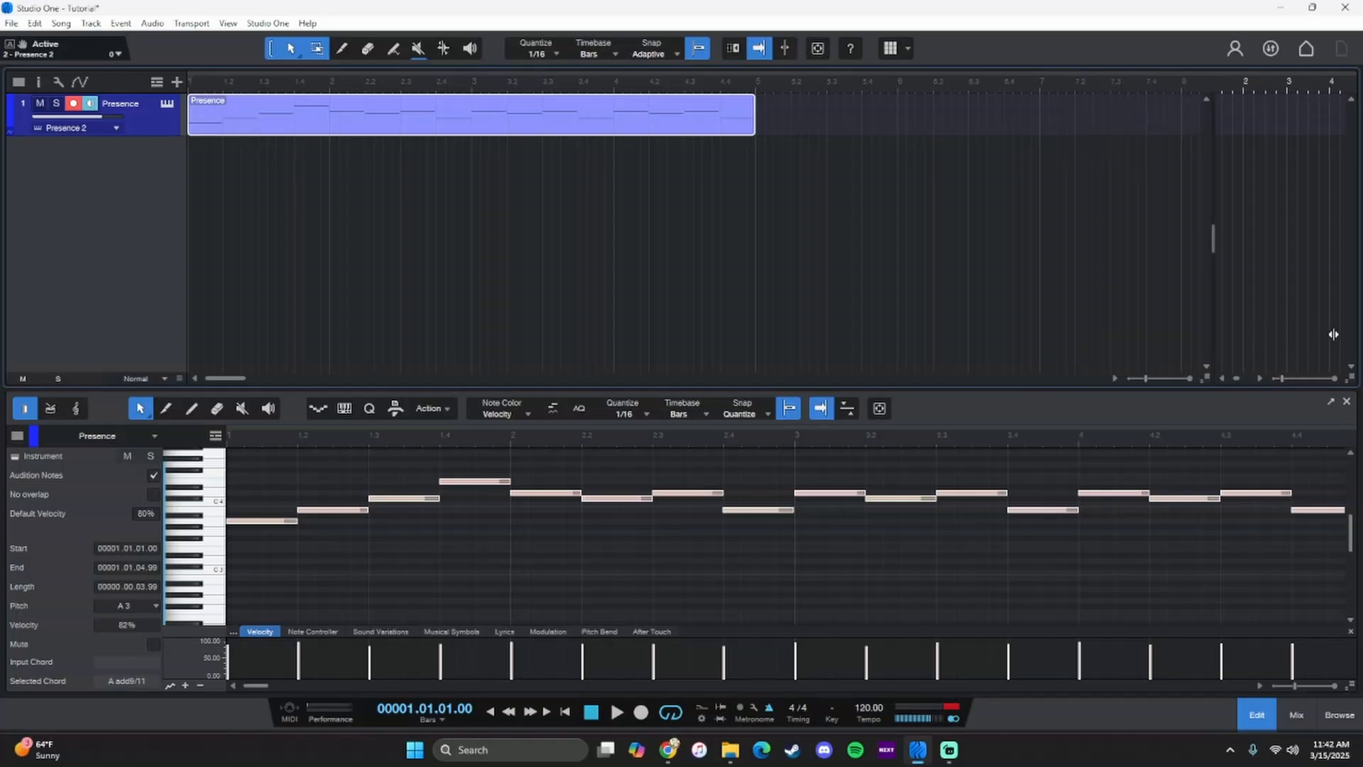
- Close the note editor, show the browser and collapse the Presence preset folders in the instrument list
left_click(1264, 723)
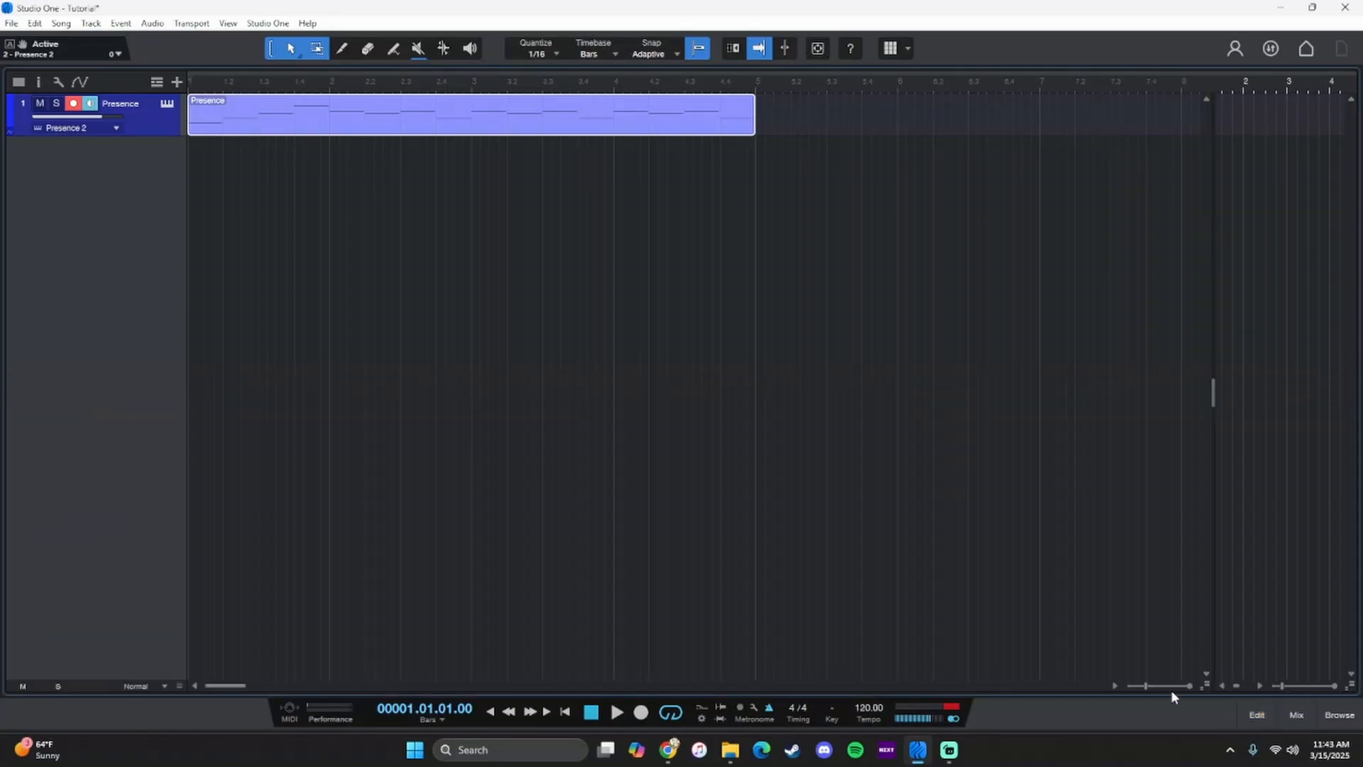
left_click(1339, 715)
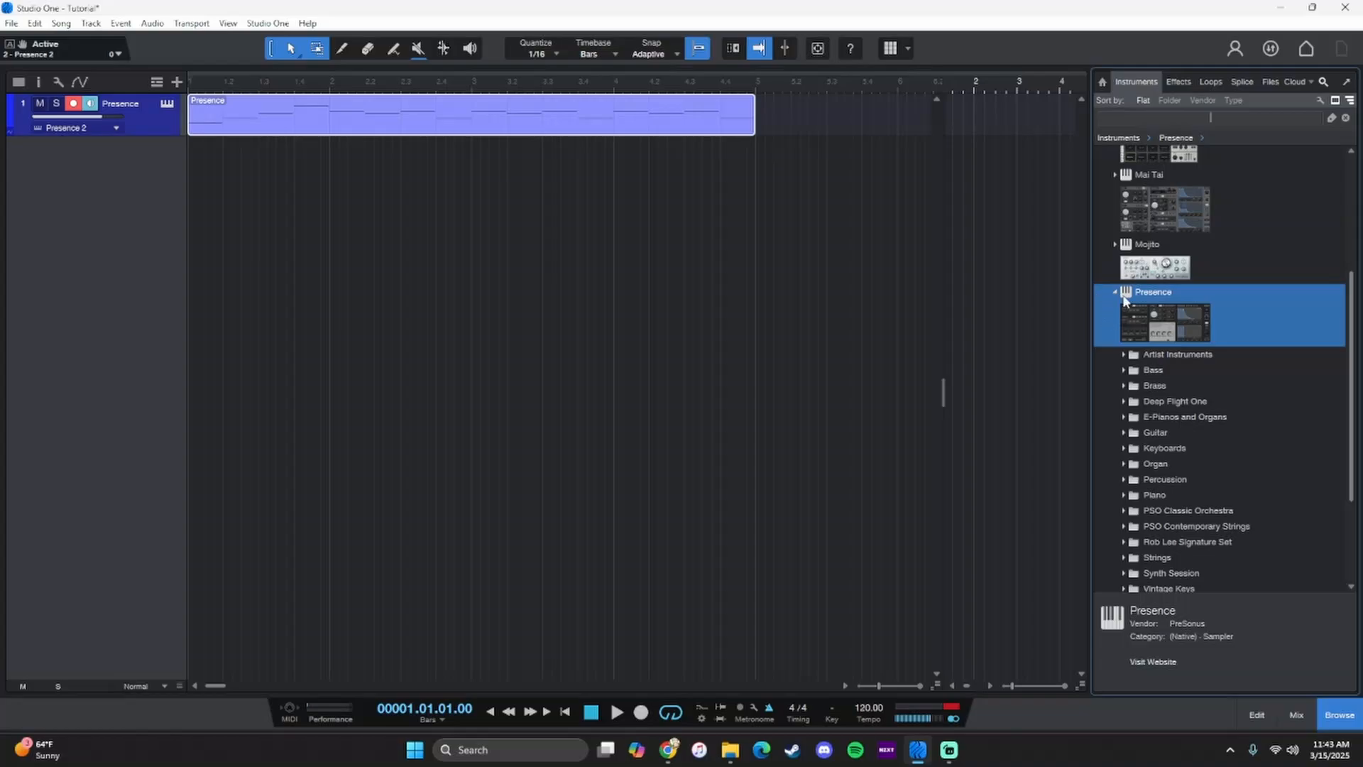
left_click(1116, 292)
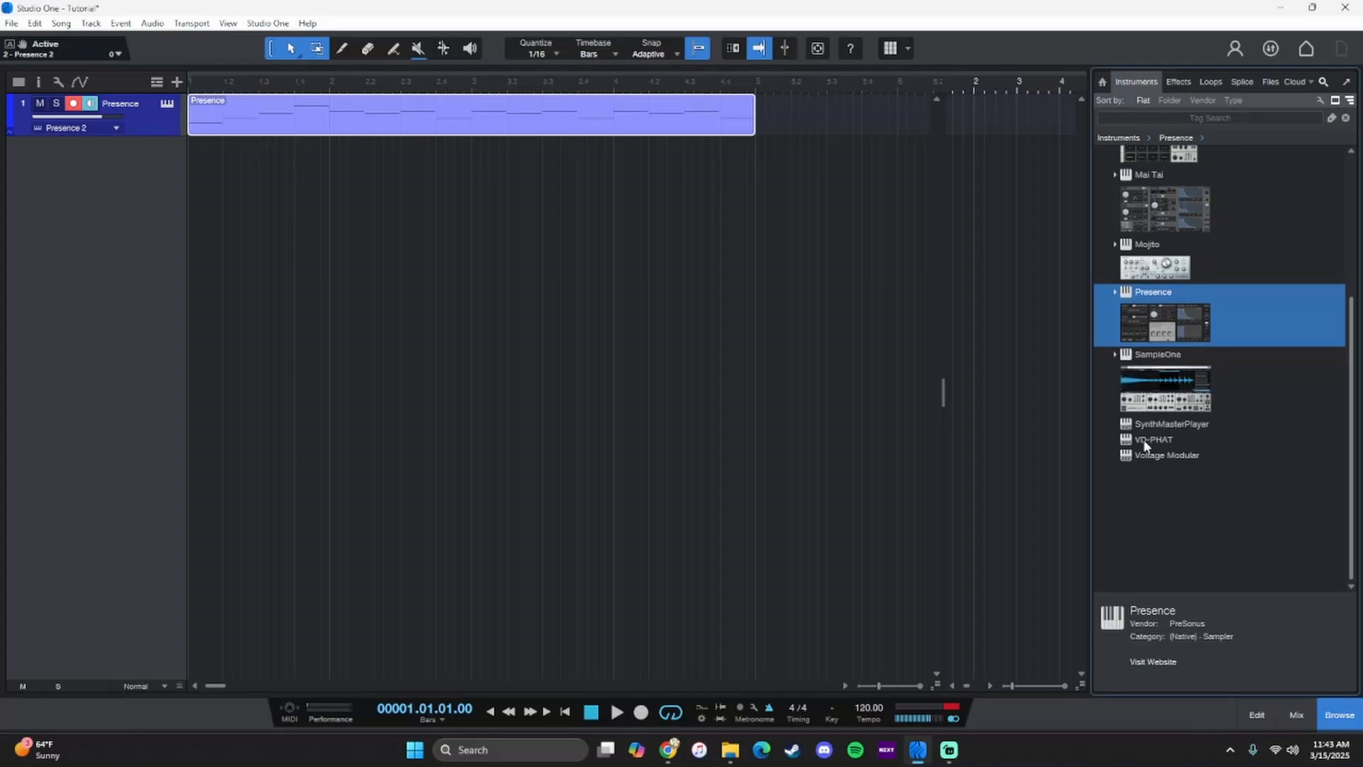
- Add a VD-PHAT instrument track below the Presence track and load its factory preset Amy
left_click_drag(1143, 441, 218, 197)
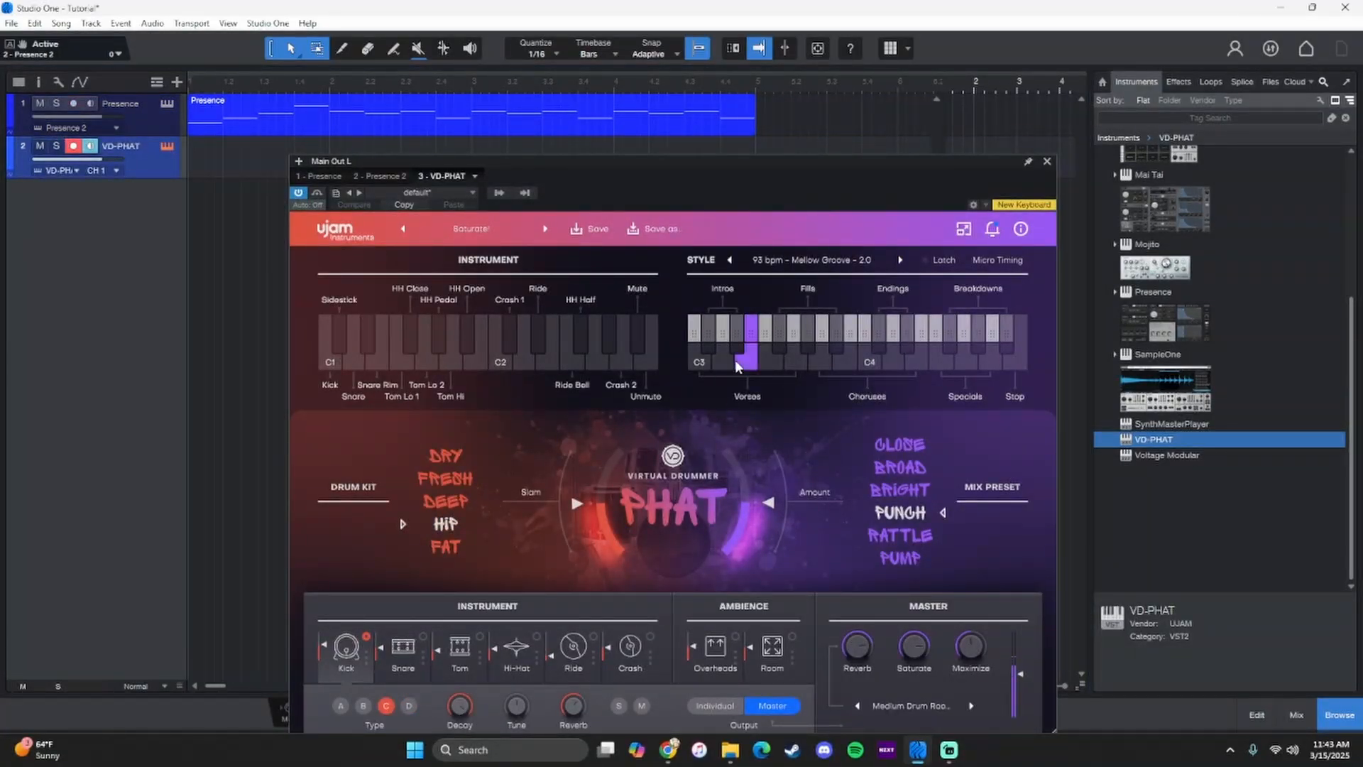
left_click(487, 229)
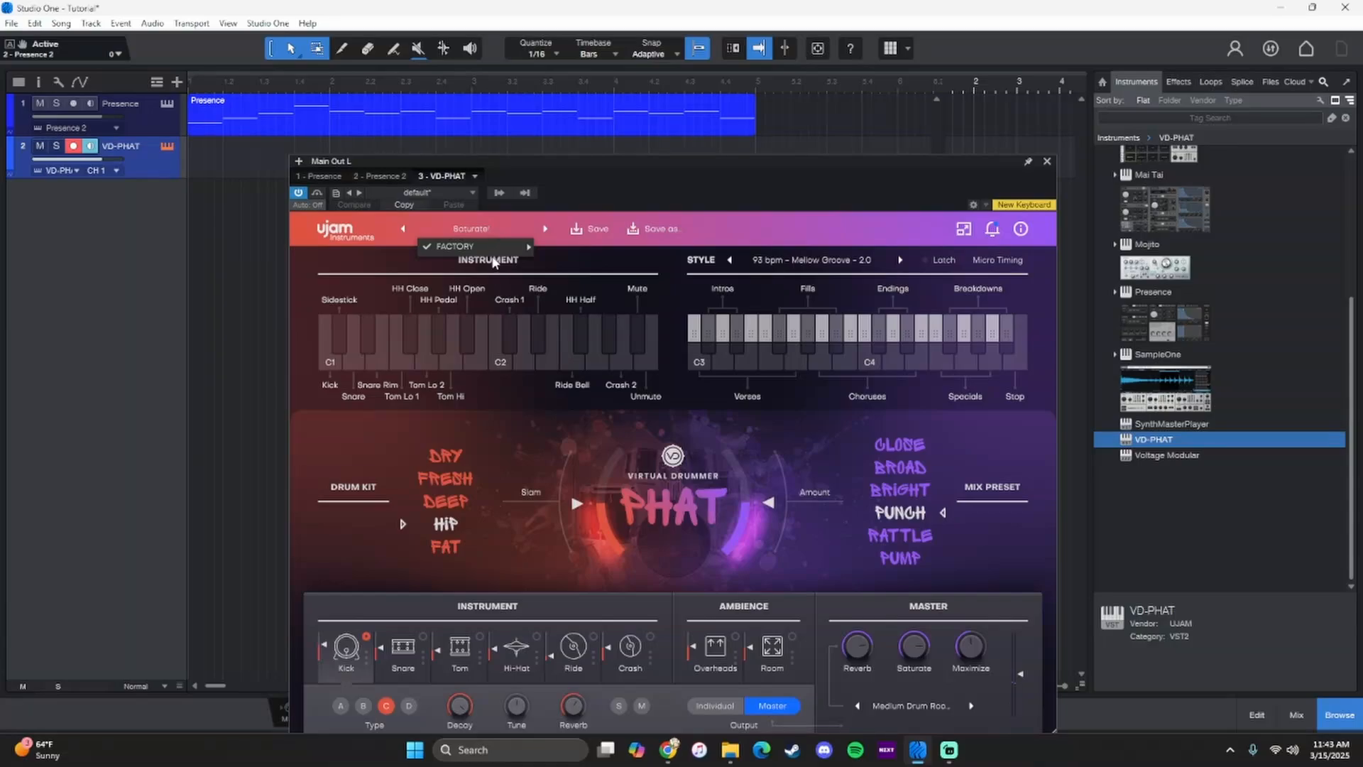
left_click(494, 259)
left_click(482, 234)
mouse_move(488, 246)
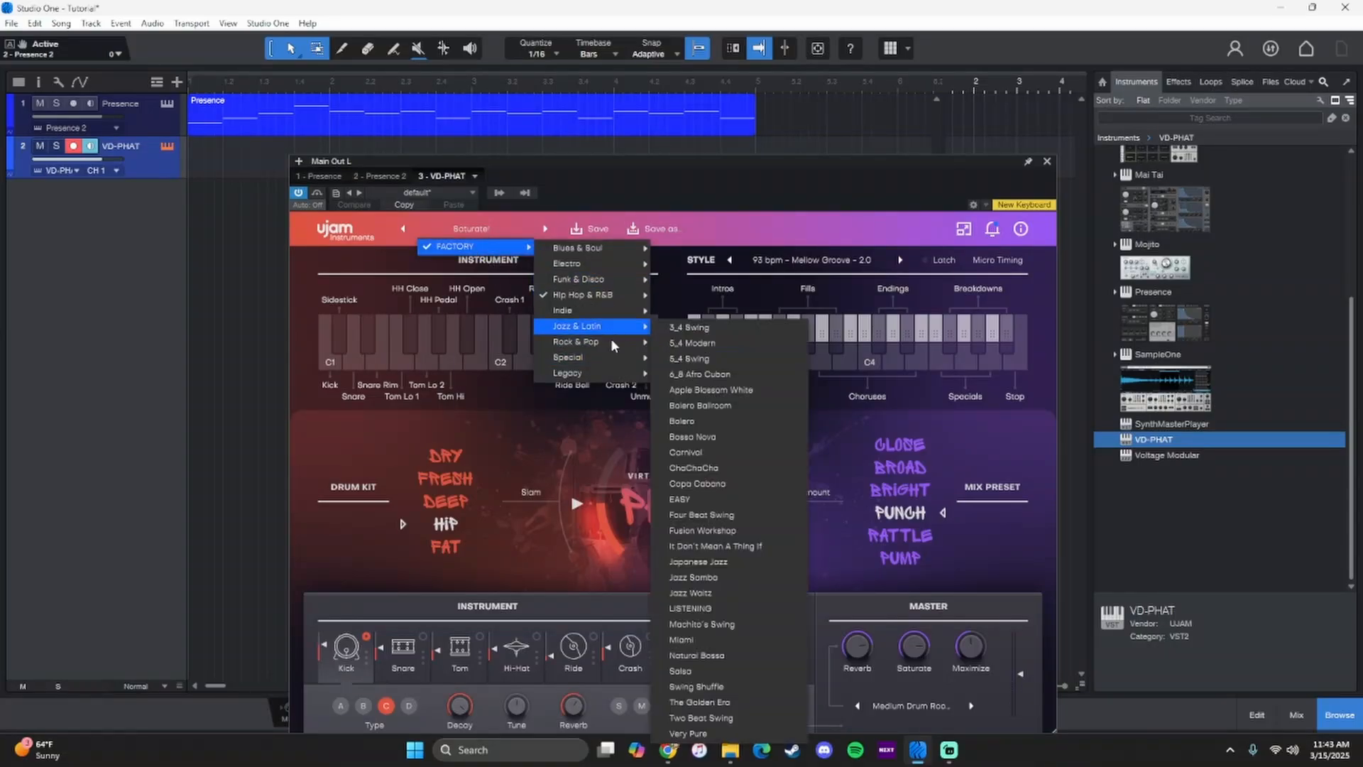
left_click(715, 367)
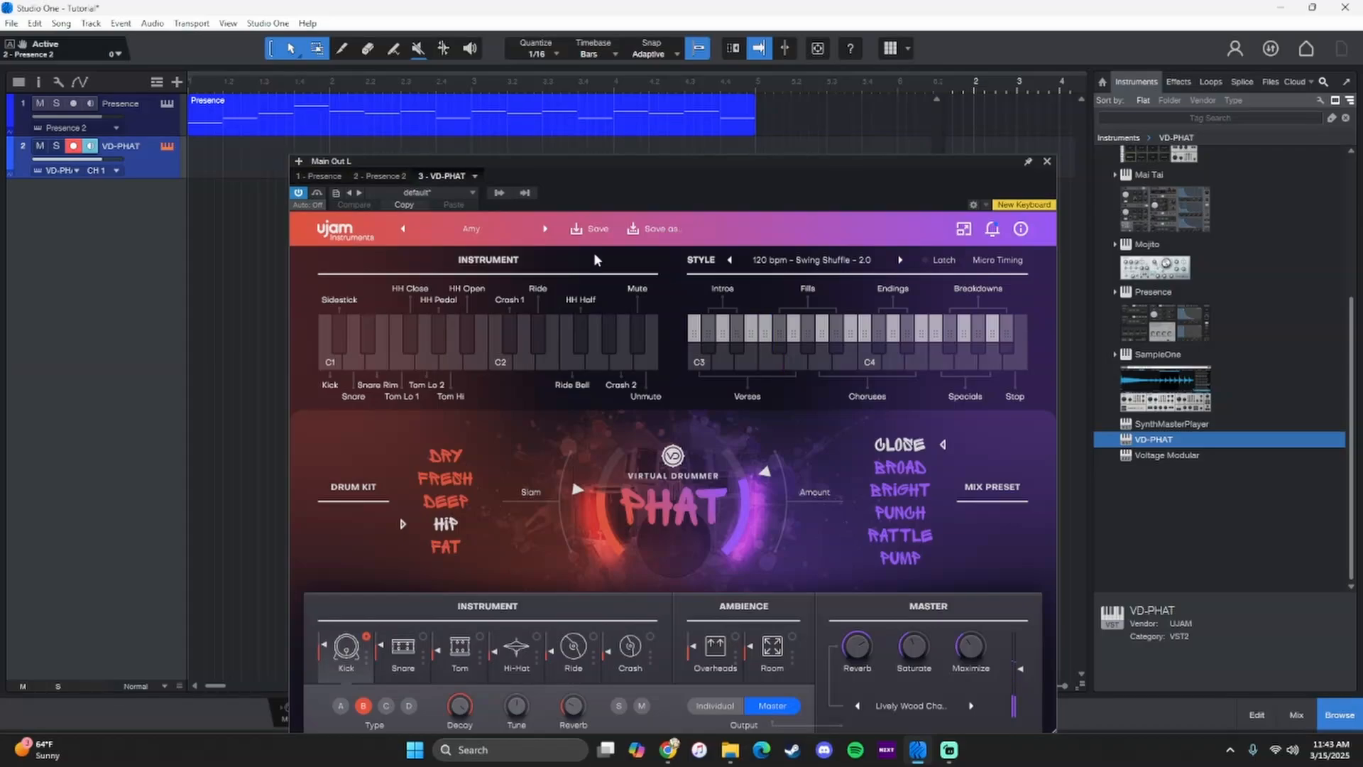
- Create an empty instrument part on the VD-PHAT track at bar 1 and extend it to bar 5
left_click_drag(534, 171, 965, 146)
double_click(257, 176)
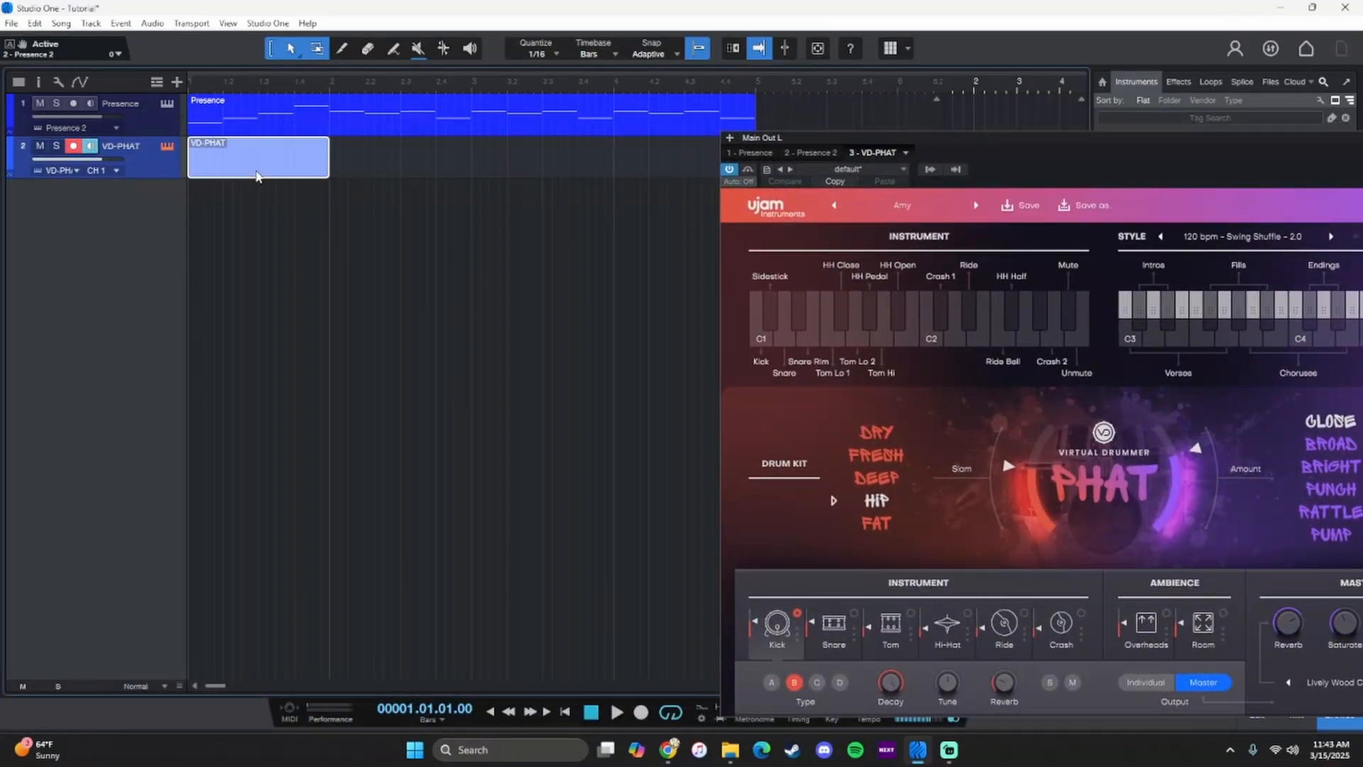
left_click_drag(329, 169, 870, 128)
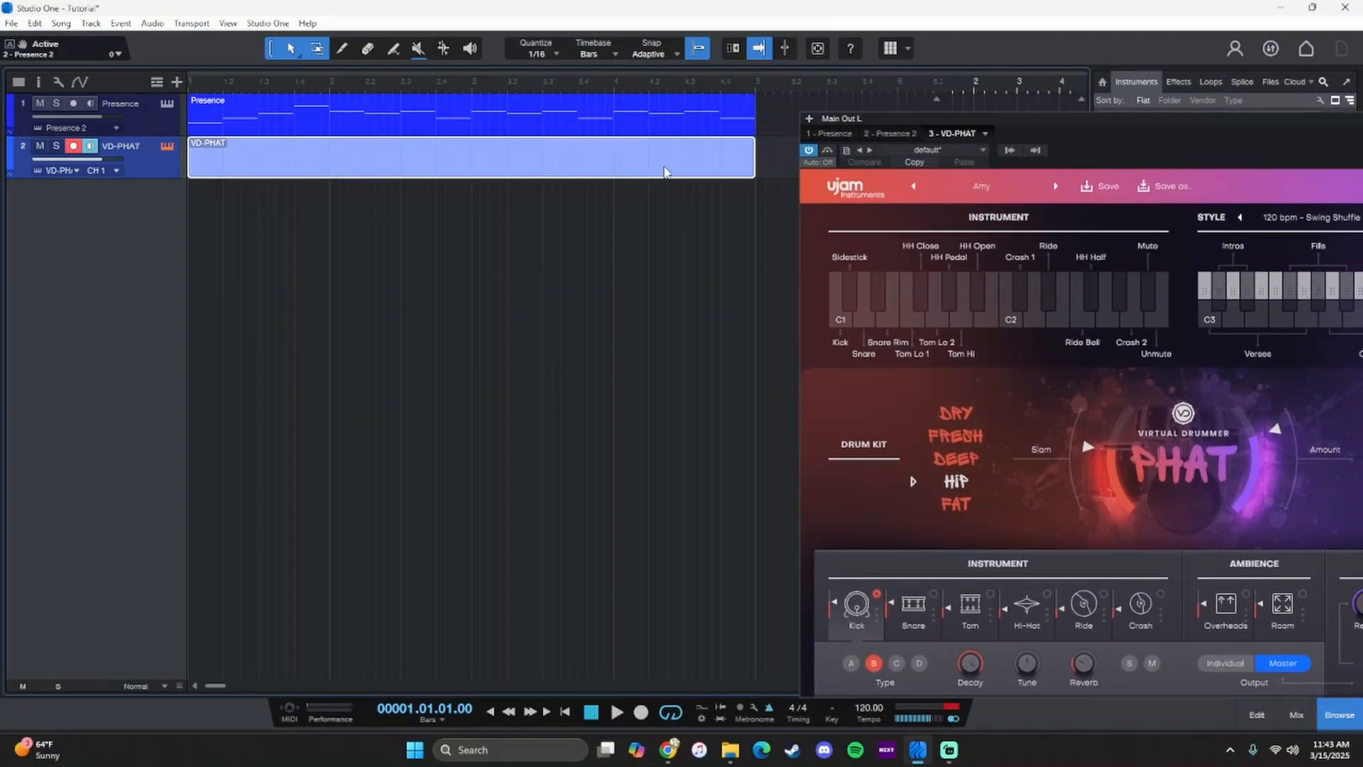
- Open the VD-PHAT part in the editor's drum view, audition the top drum lanes and close the VD-PHAT instrument window
double_click(664, 171)
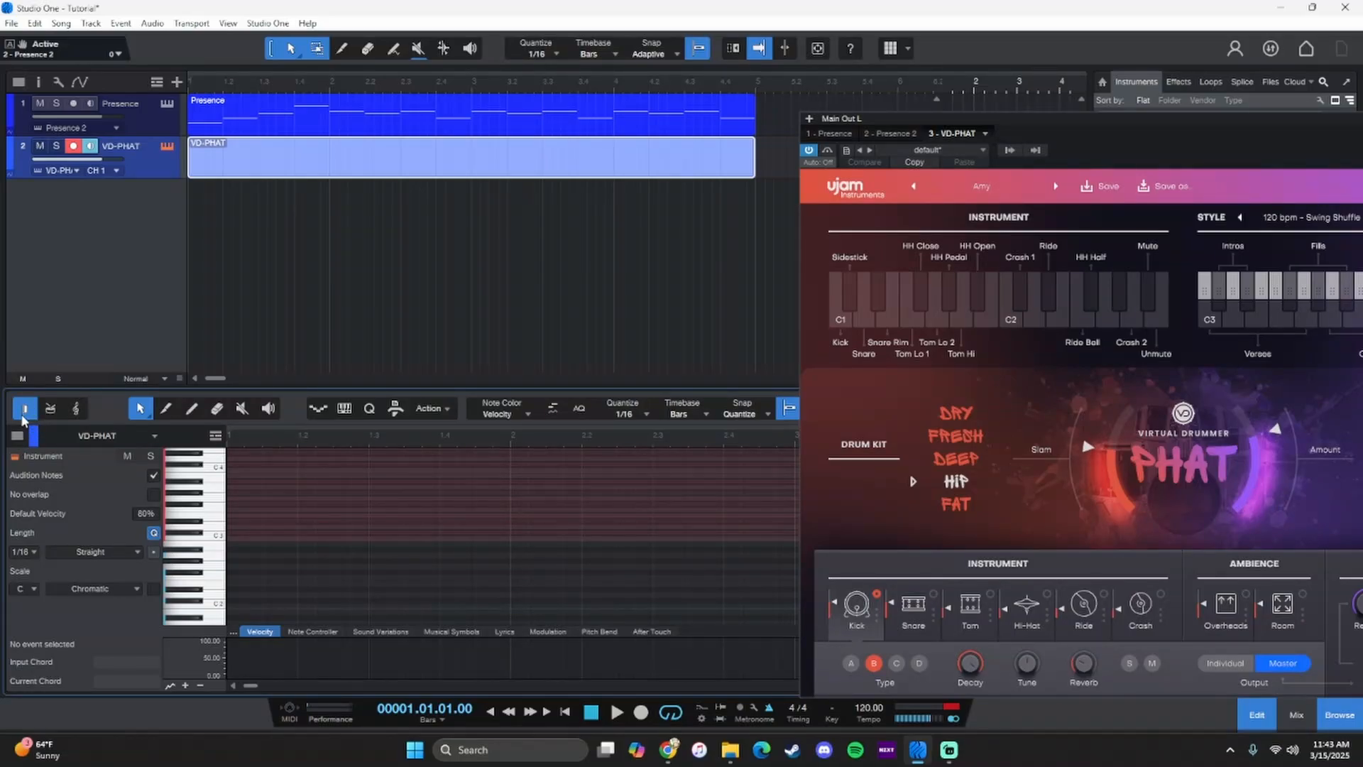
left_click(51, 409)
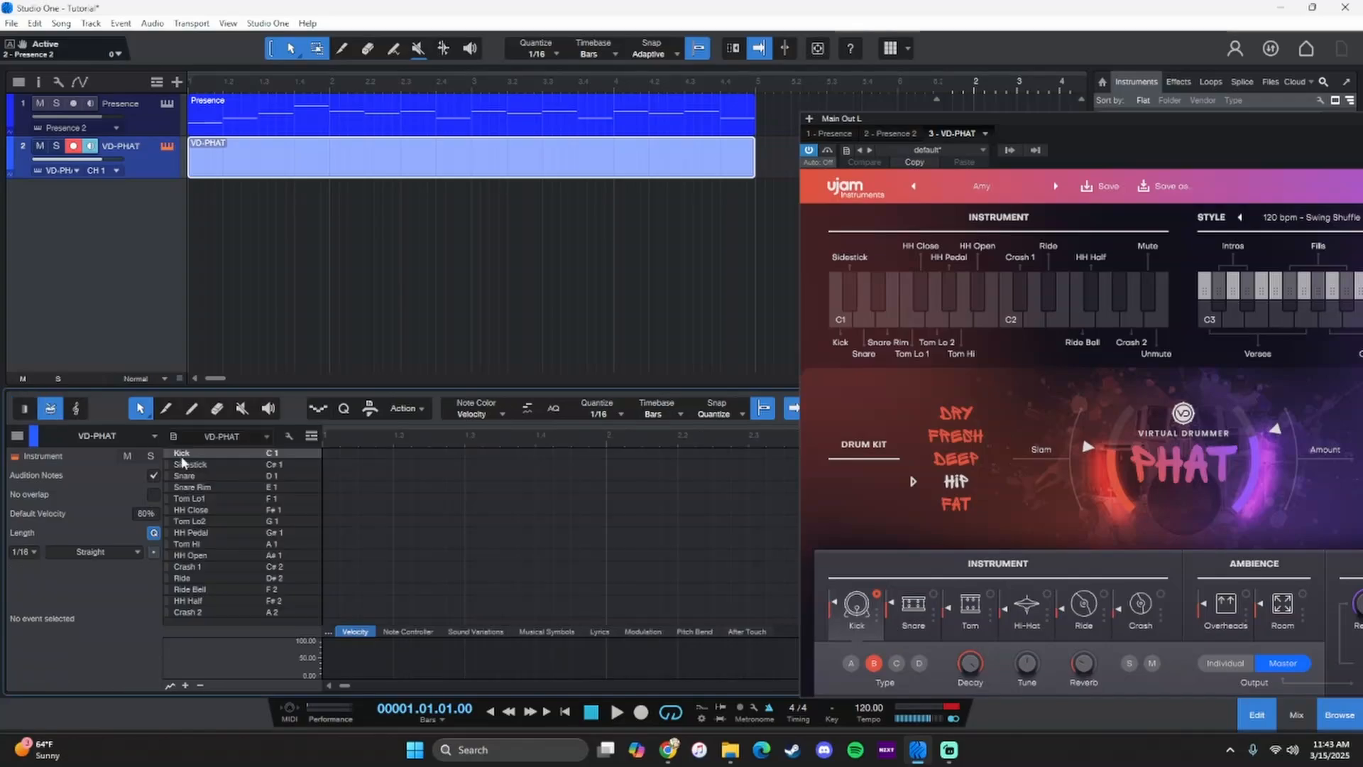
mouse_move(264, 452)
left_mouse_down()
mouse_move(243, 607)
mouse_move(224, 465)
left_mouse_up()
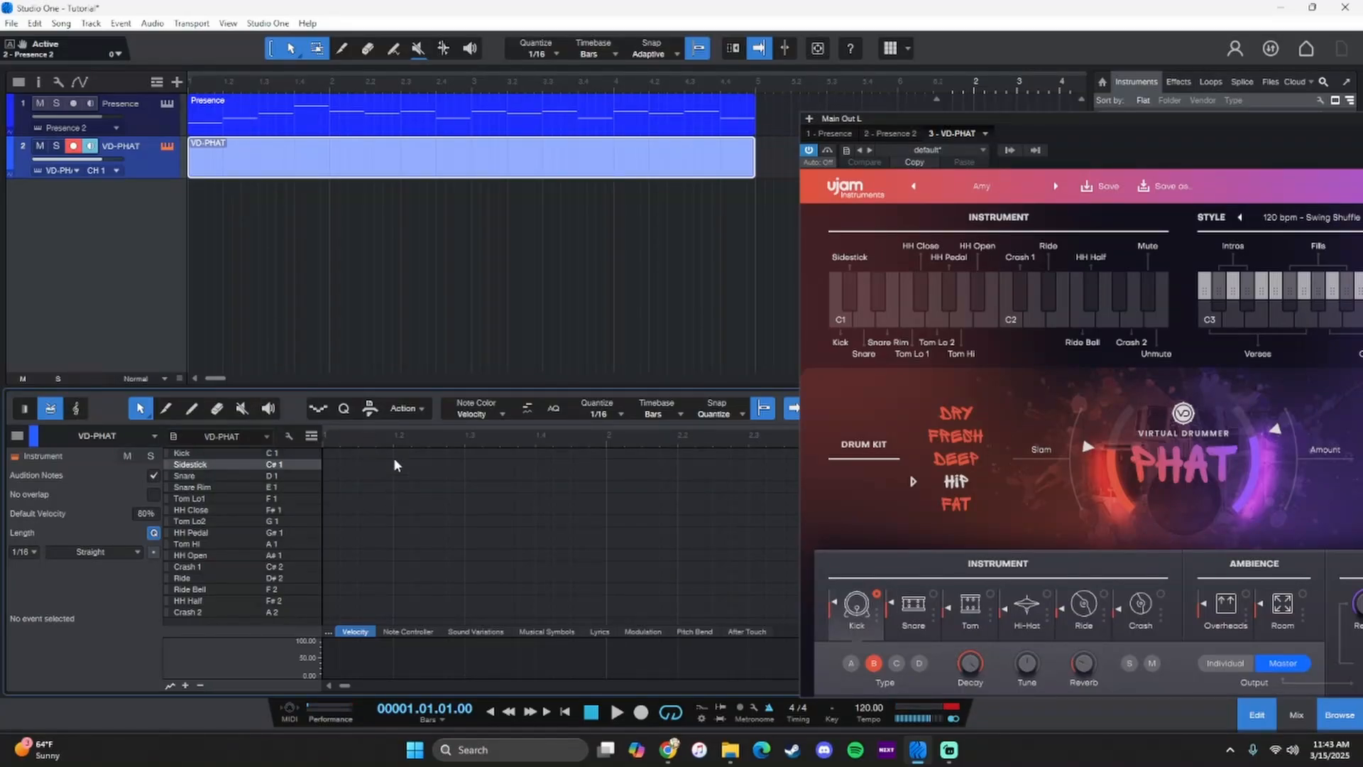
left_click_drag(1057, 137, 699, 98)
left_click(1199, 82)
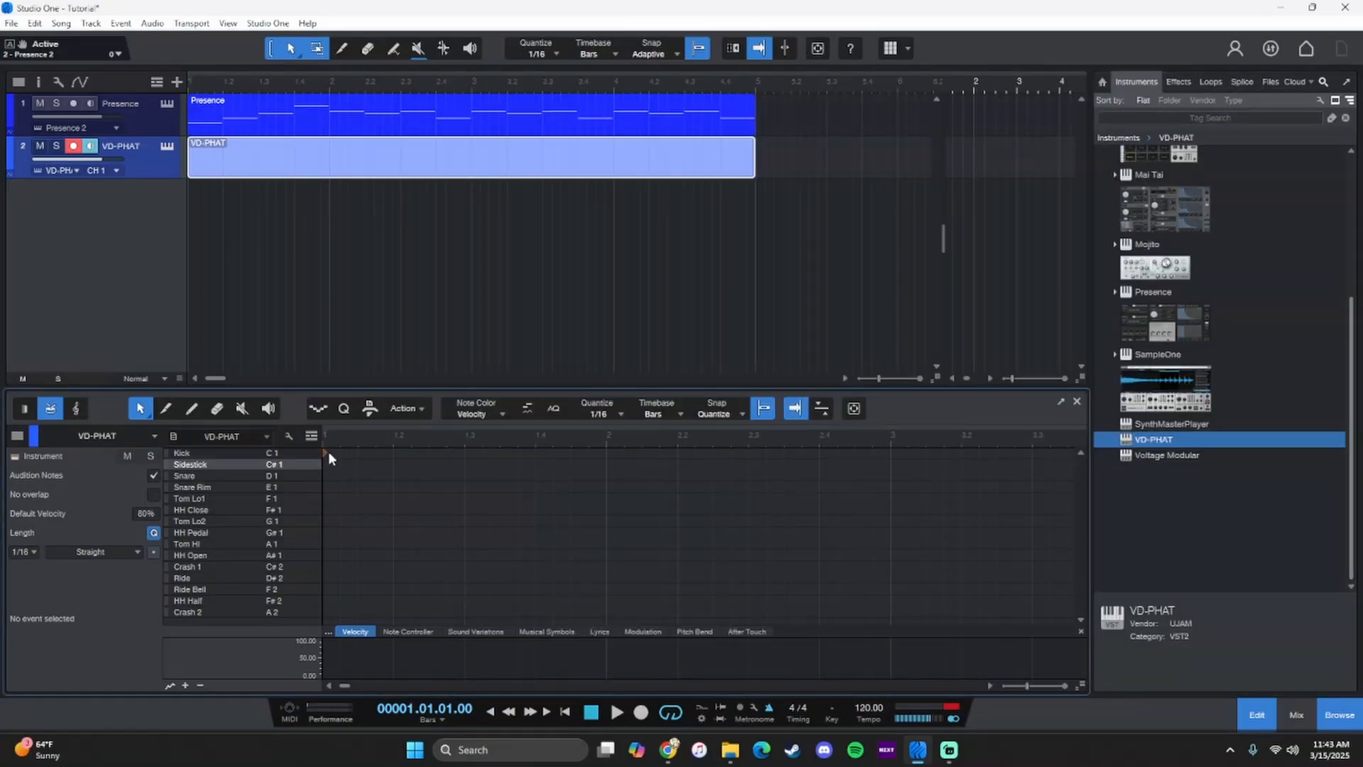
- Place a kick on the first beat and fill bars 1 and 2 with eighth-note closed hi-hats using Duplicate
left_click(327, 452)
left_click(228, 511)
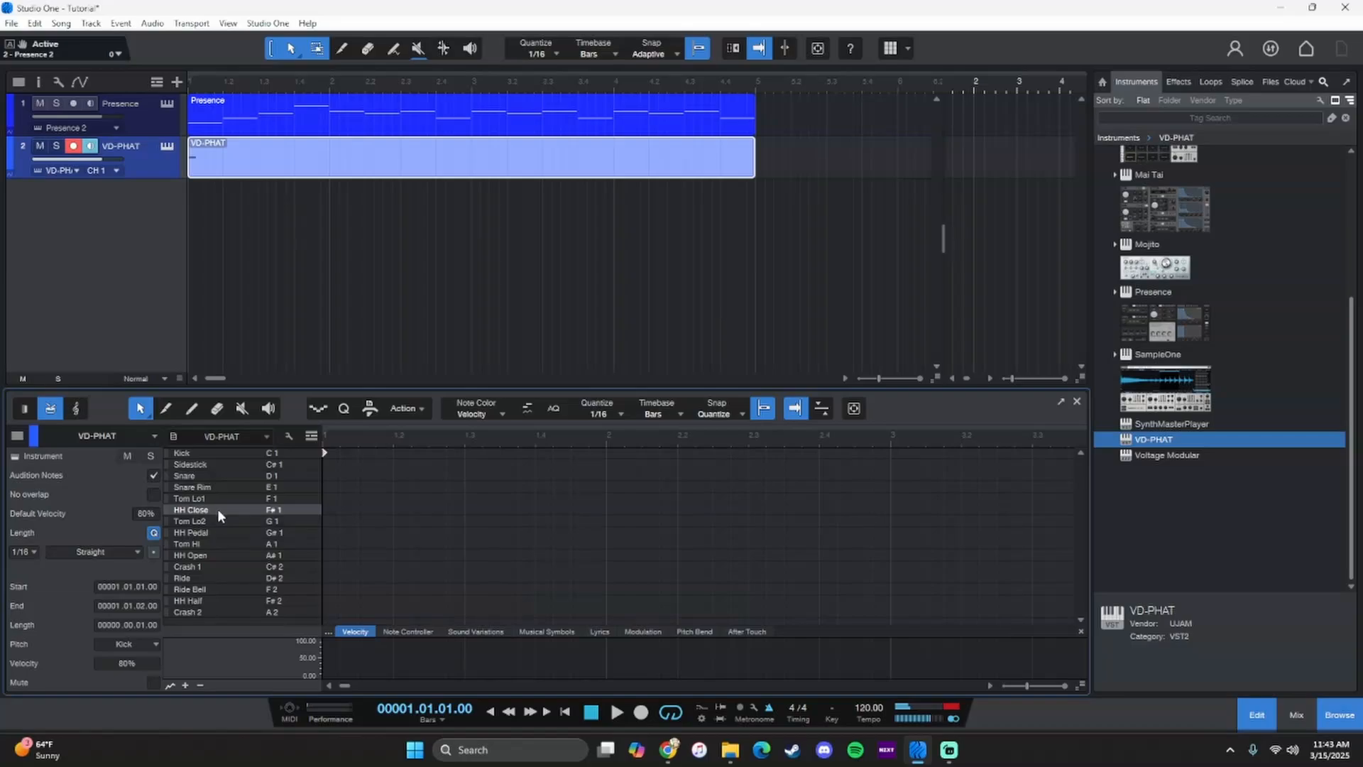
left_click(359, 509)
key("d")
key("ctrl+z")
left_click_drag(377, 493, 294, 517)
key("d")
key("d")
key("d")
key("d")
key("d")
key("d")
key("d")
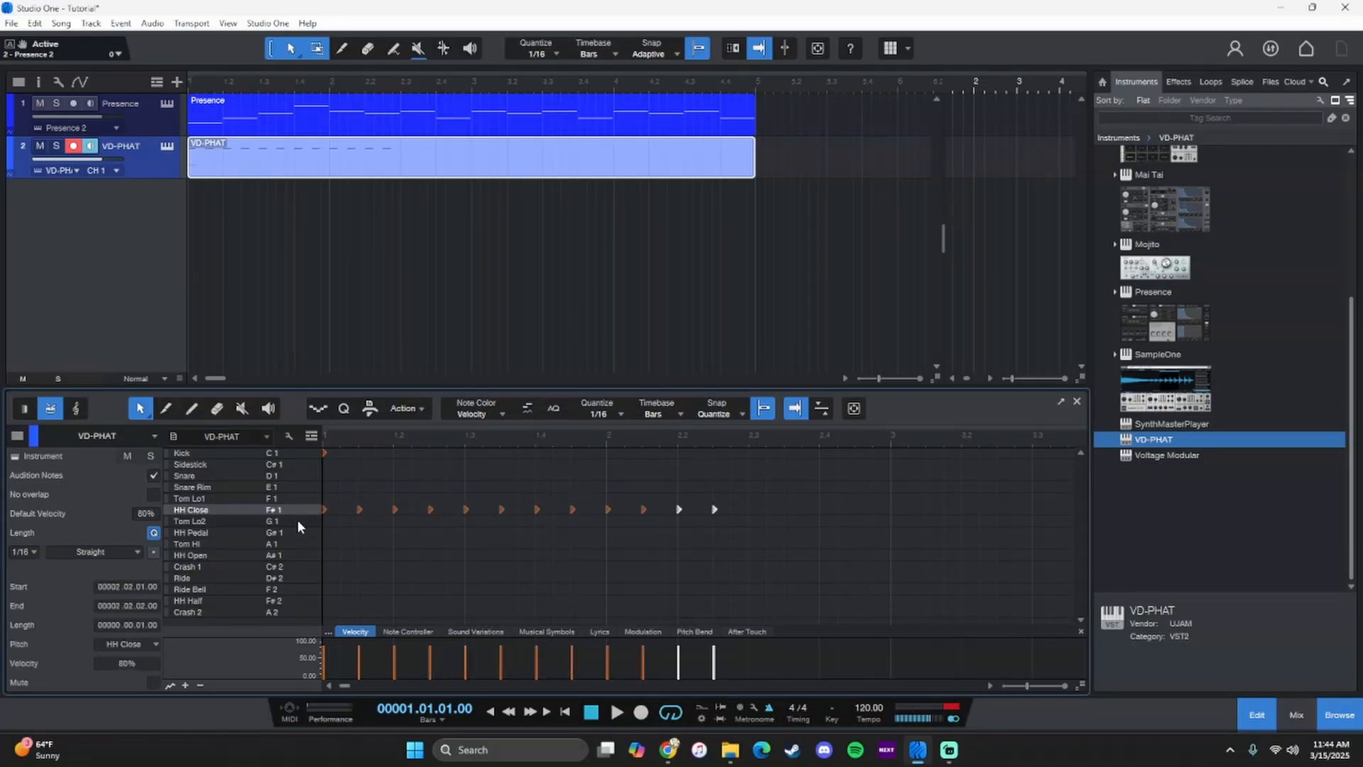
- Add snares on the offbeats and kicks on the beats, duplicating the pair through bar 2 up to bar 3
left_click(360, 471)
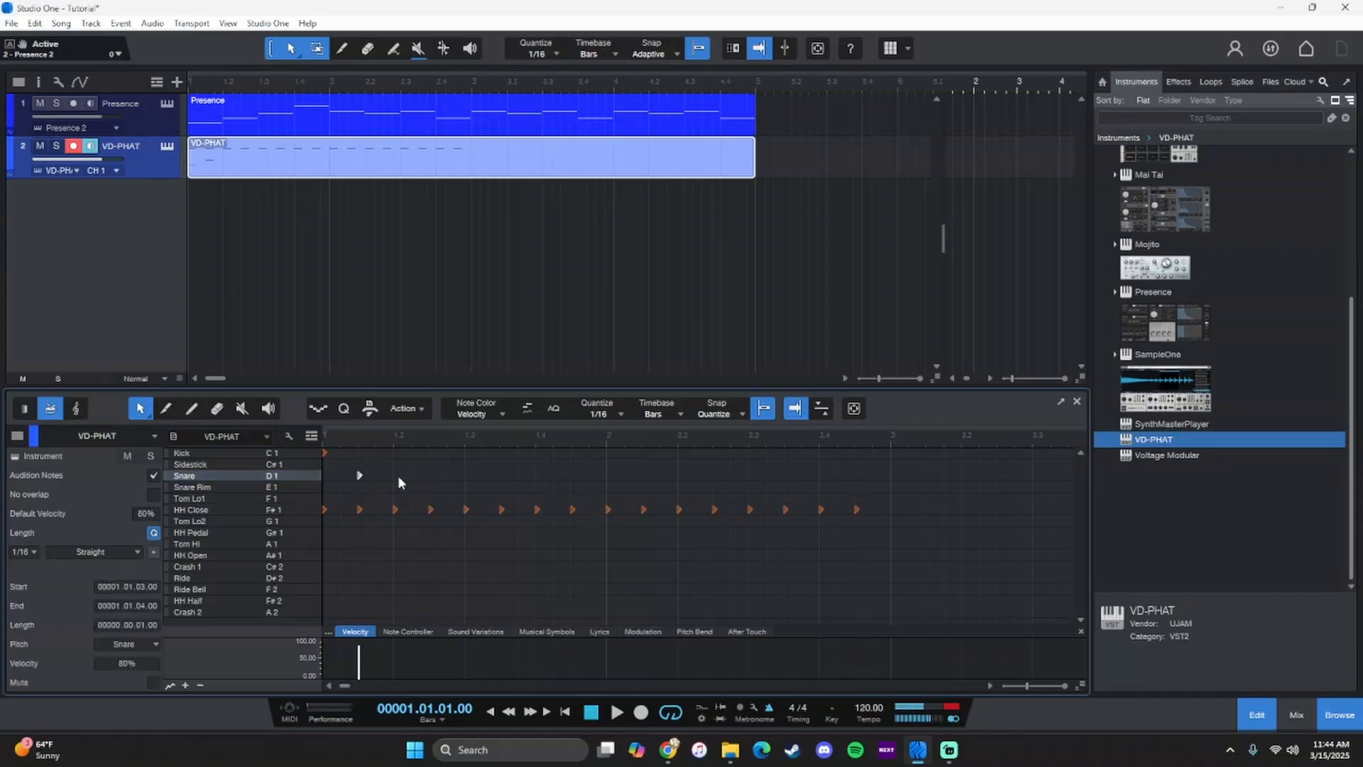
left_click(396, 458)
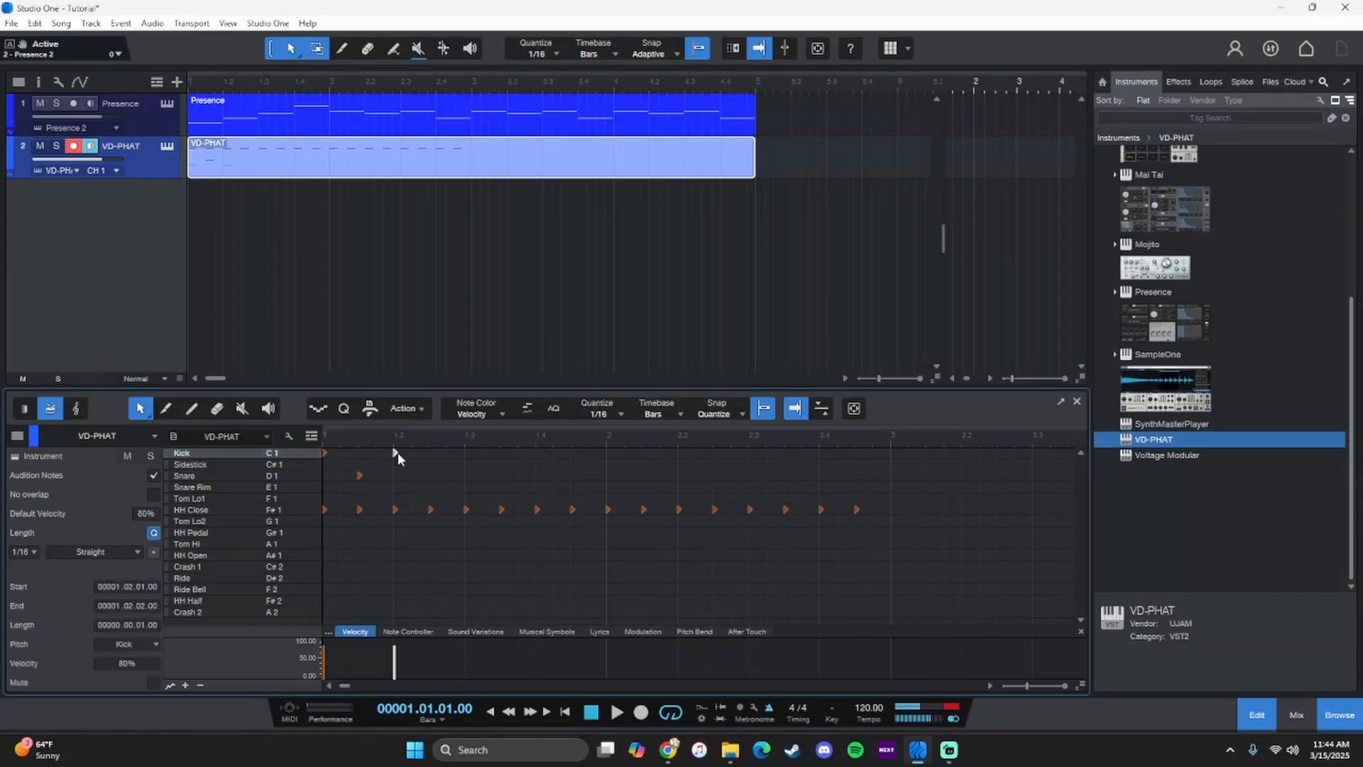
left_click_drag(382, 459, 347, 479)
key("d")
key("d")
key("d")
key("d")
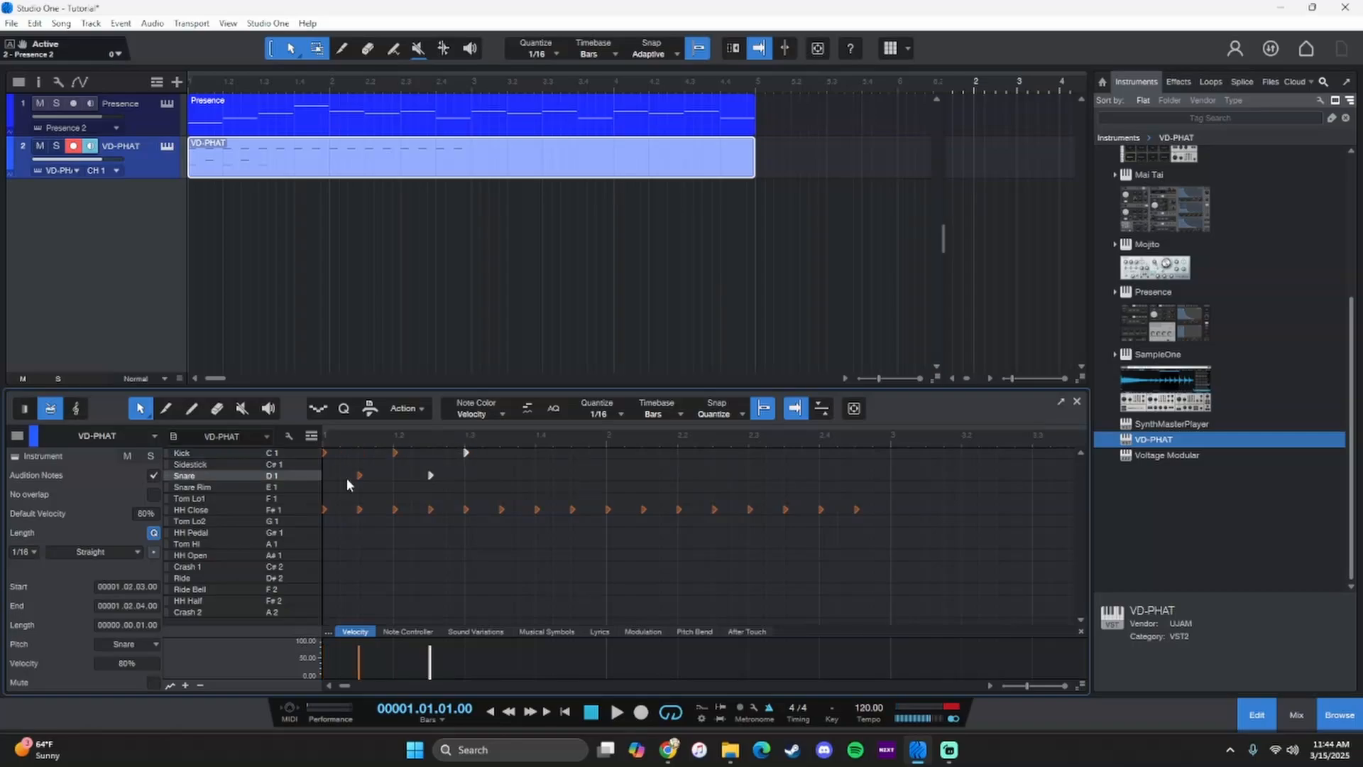
key("d")
key("d")
key("d")
- Play the drum pattern together with the melody from the start of the main arrangement
key("space")
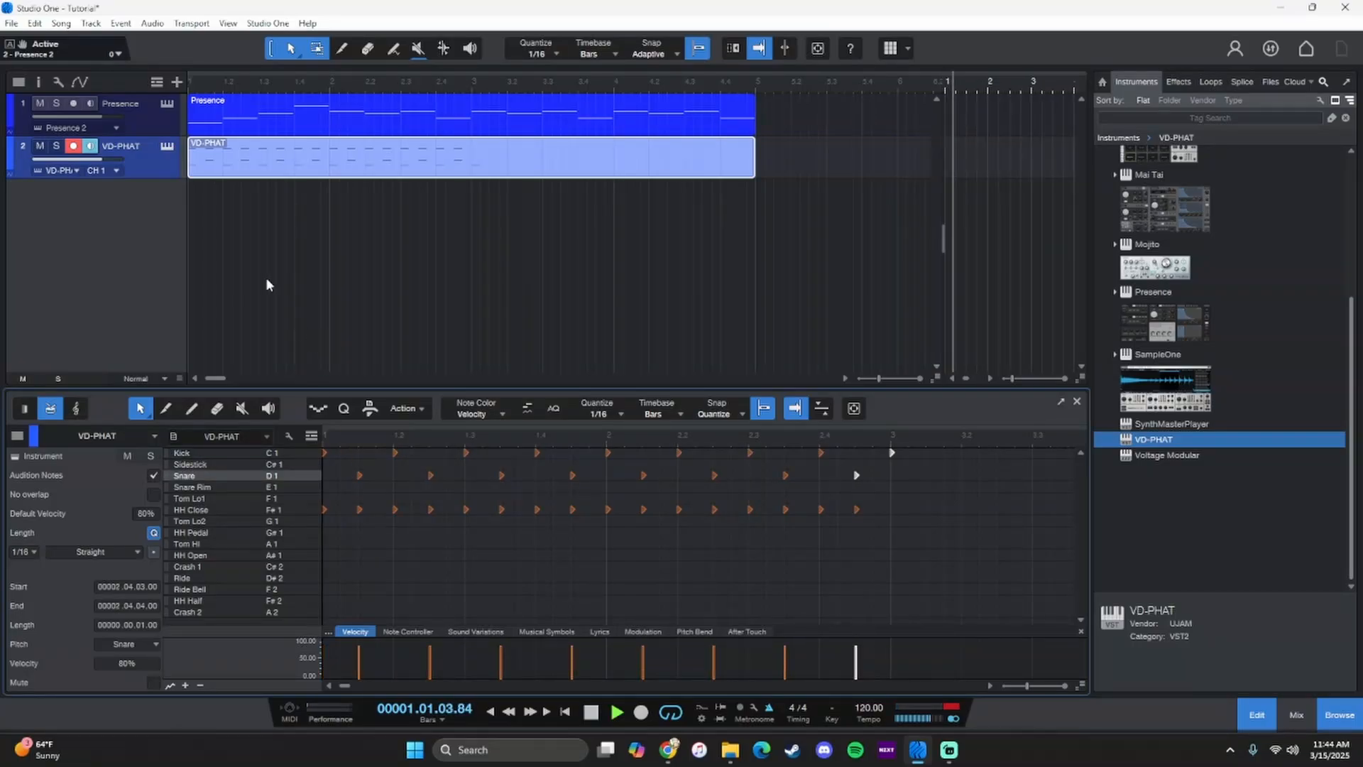
key("space")
left_click(592, 714)
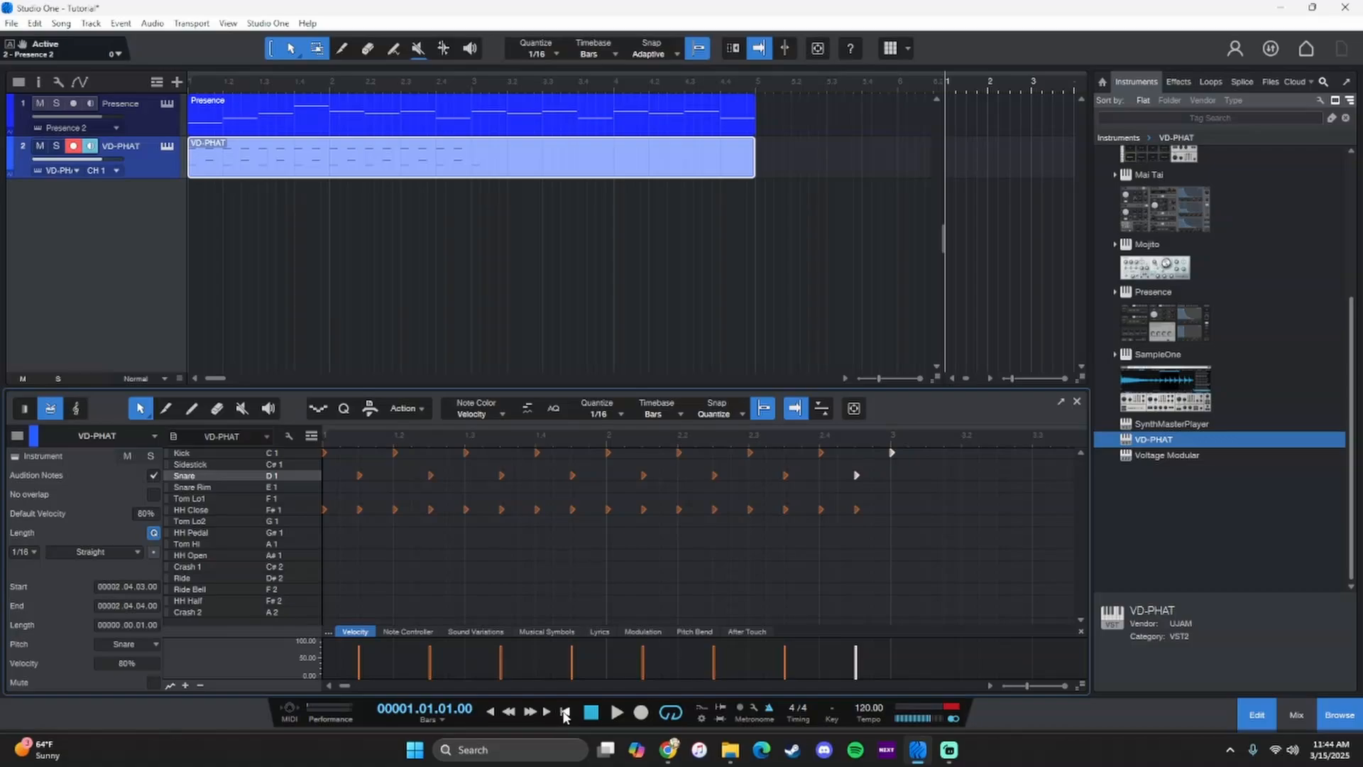
left_click(617, 712)
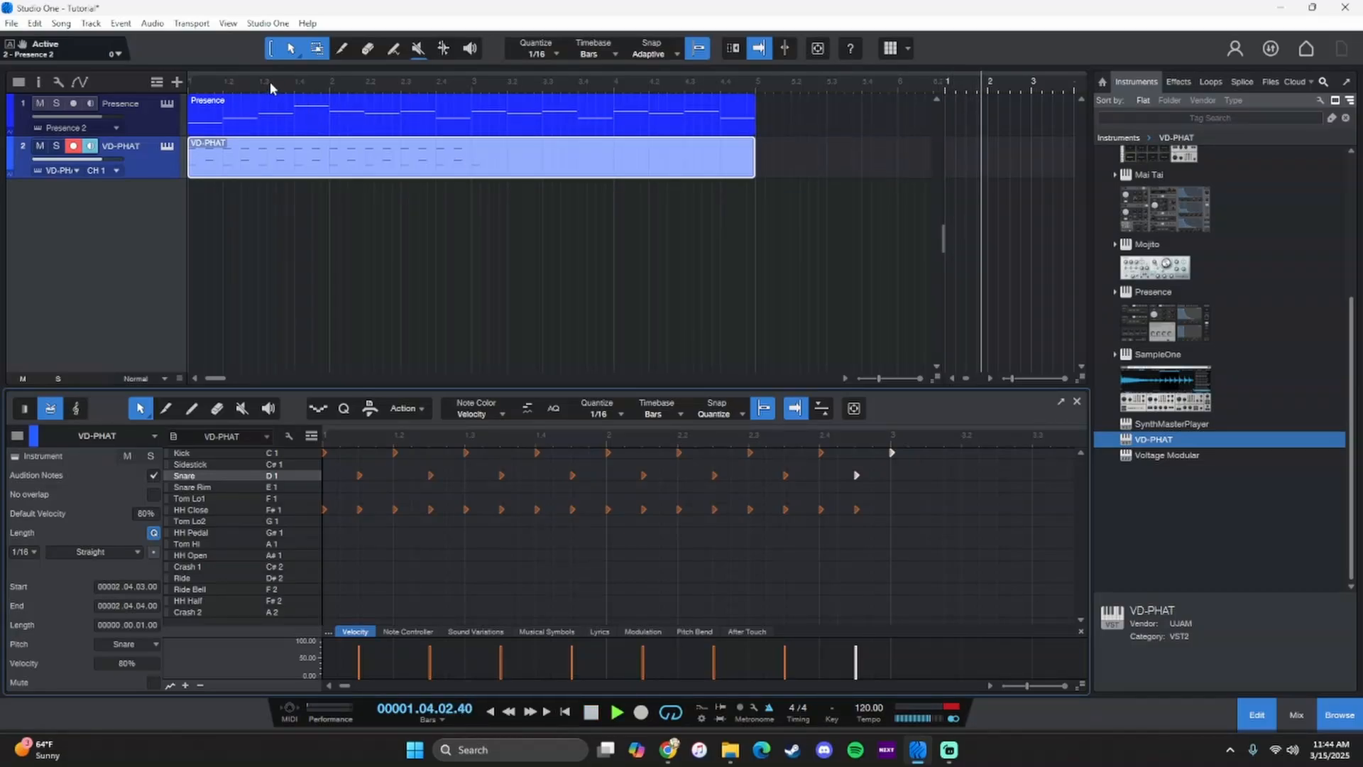
left_click(589, 713)
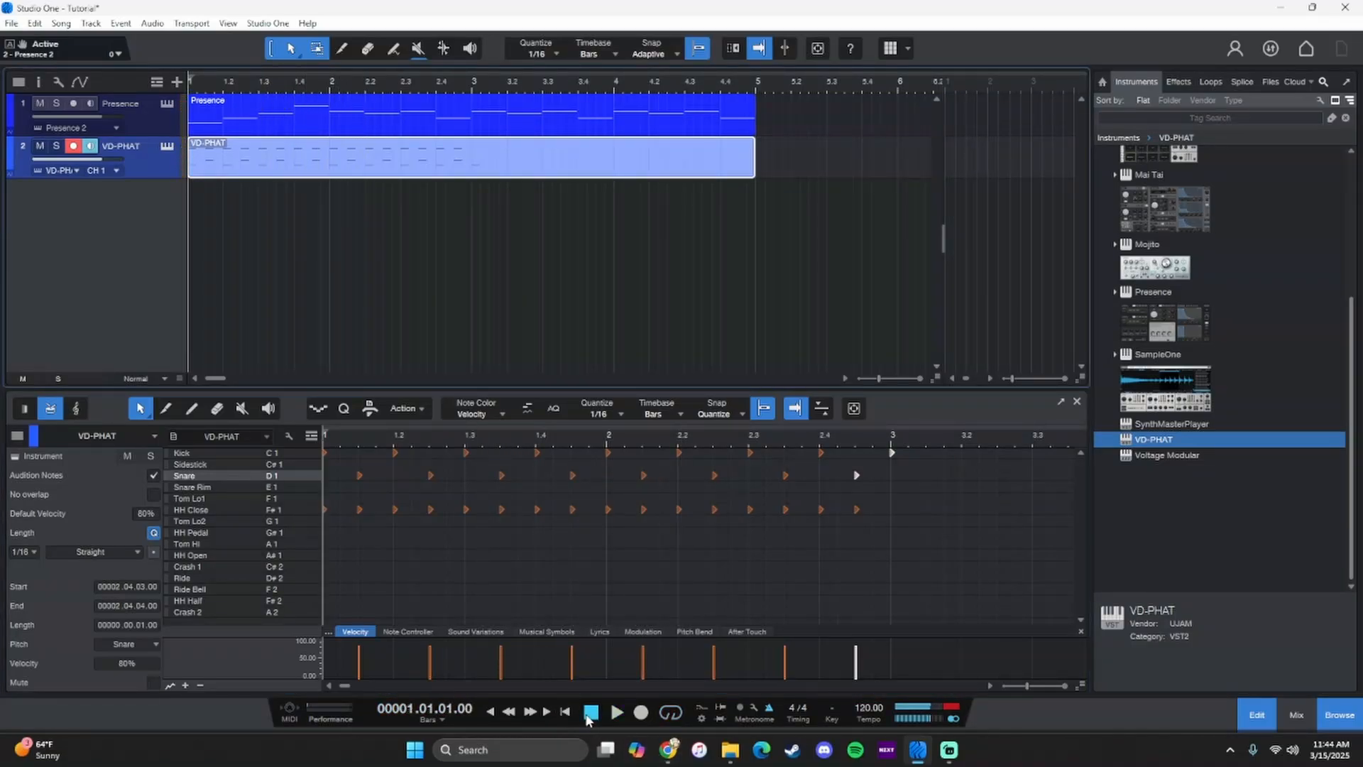
key("space")
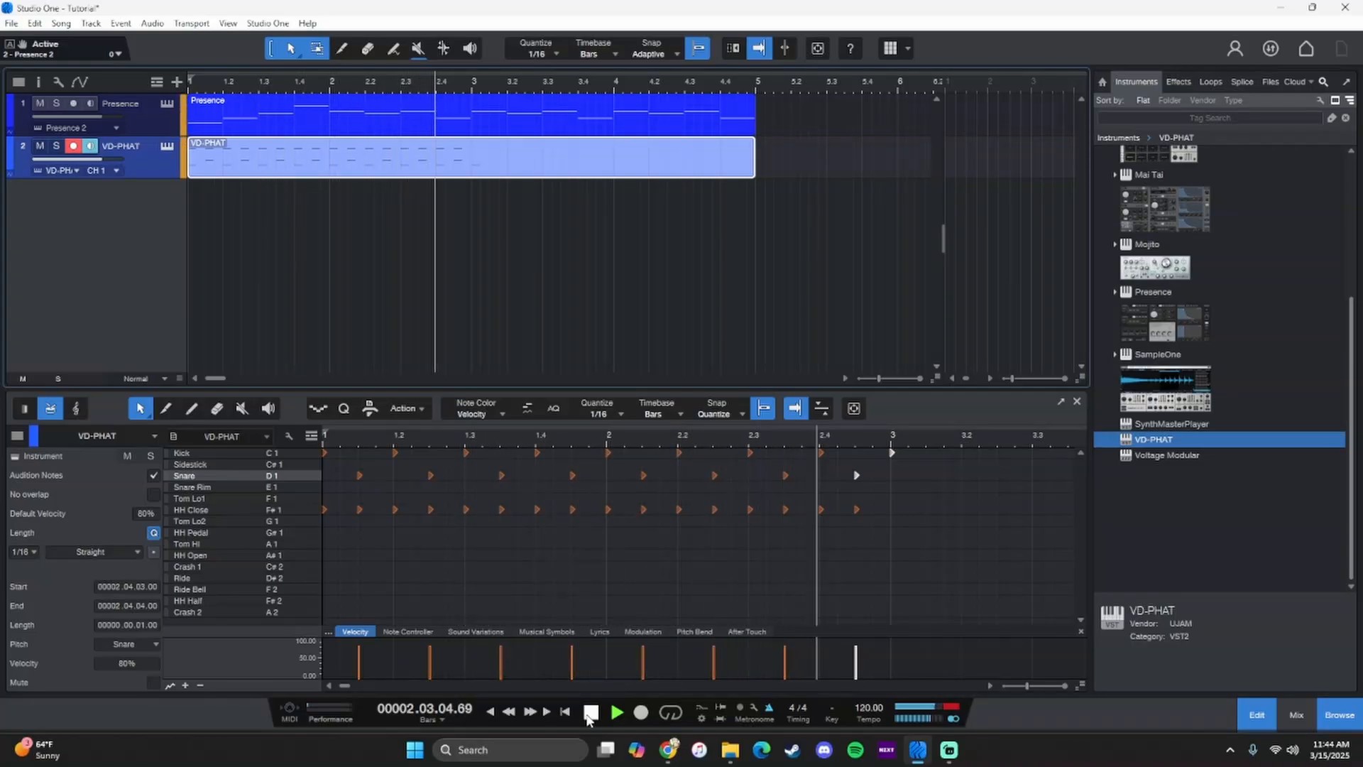
left_click(583, 714)
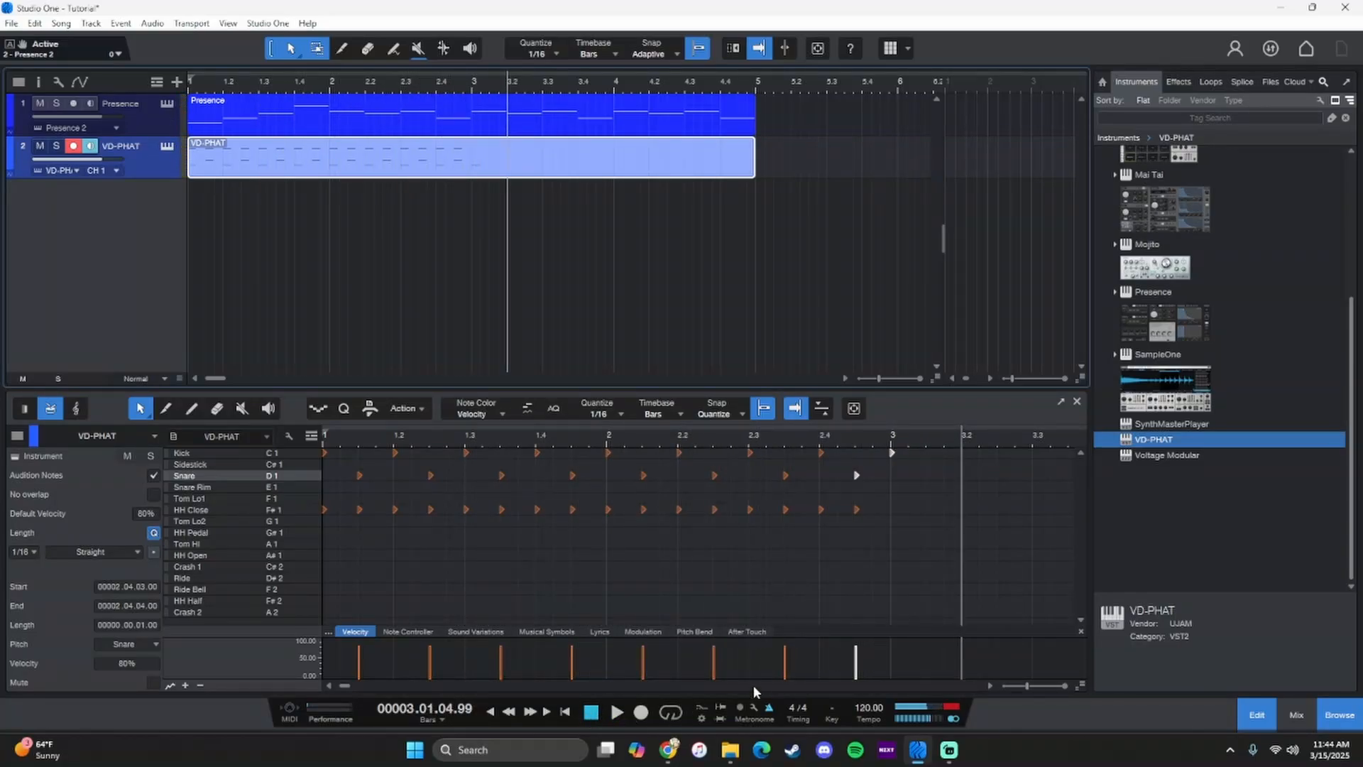
- Humanize all drum notes with a velocity range of -7% to 9% and a note start range of -0.00.02 to 0.00.02
key("ctrl+a")
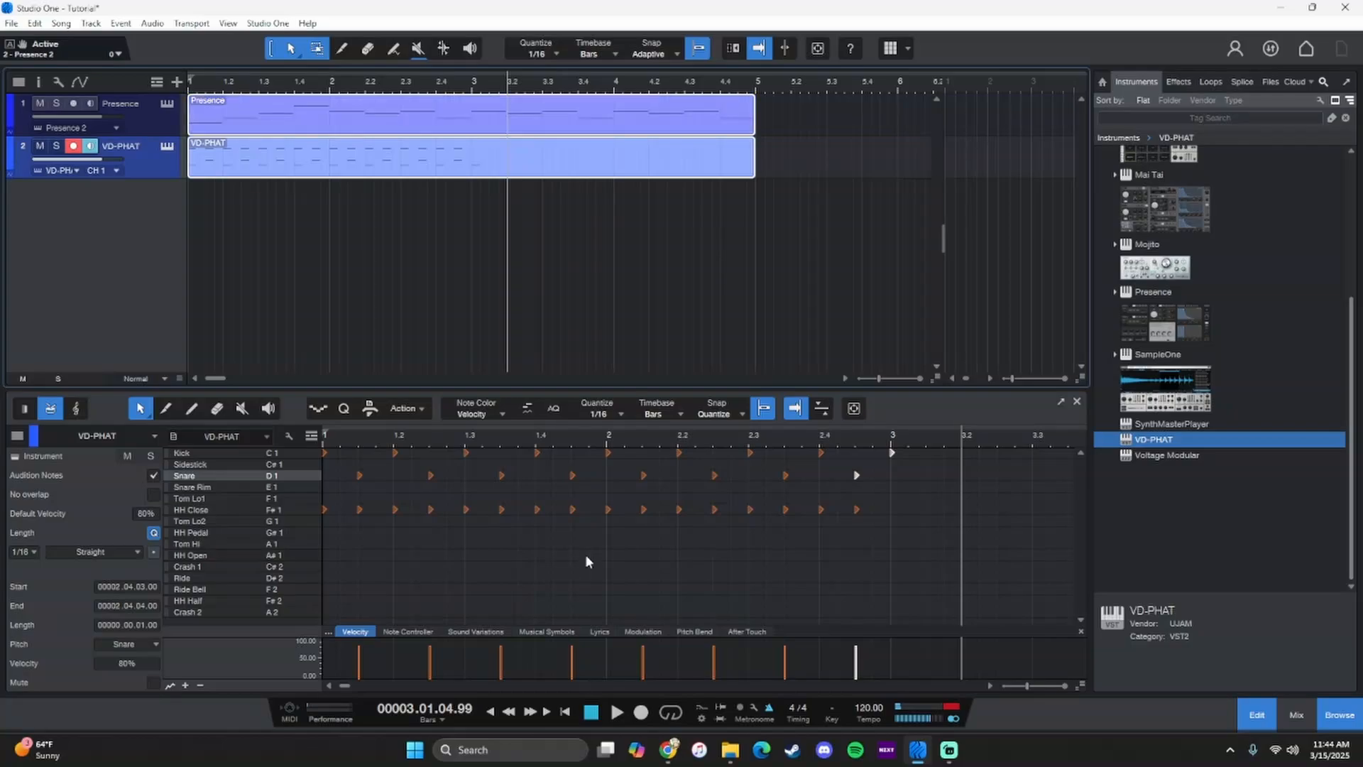
right_click(576, 520)
left_click(566, 515)
key("ctrl+a")
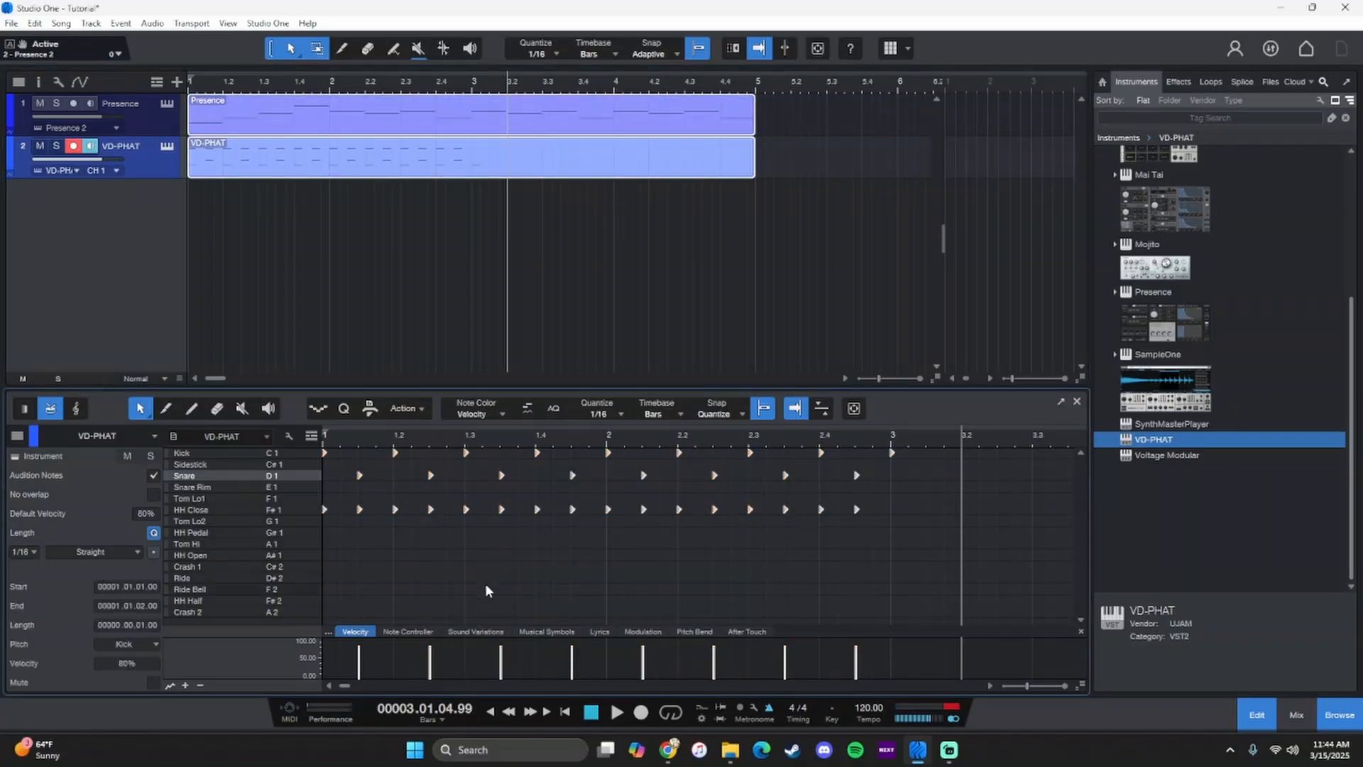
right_click(431, 510)
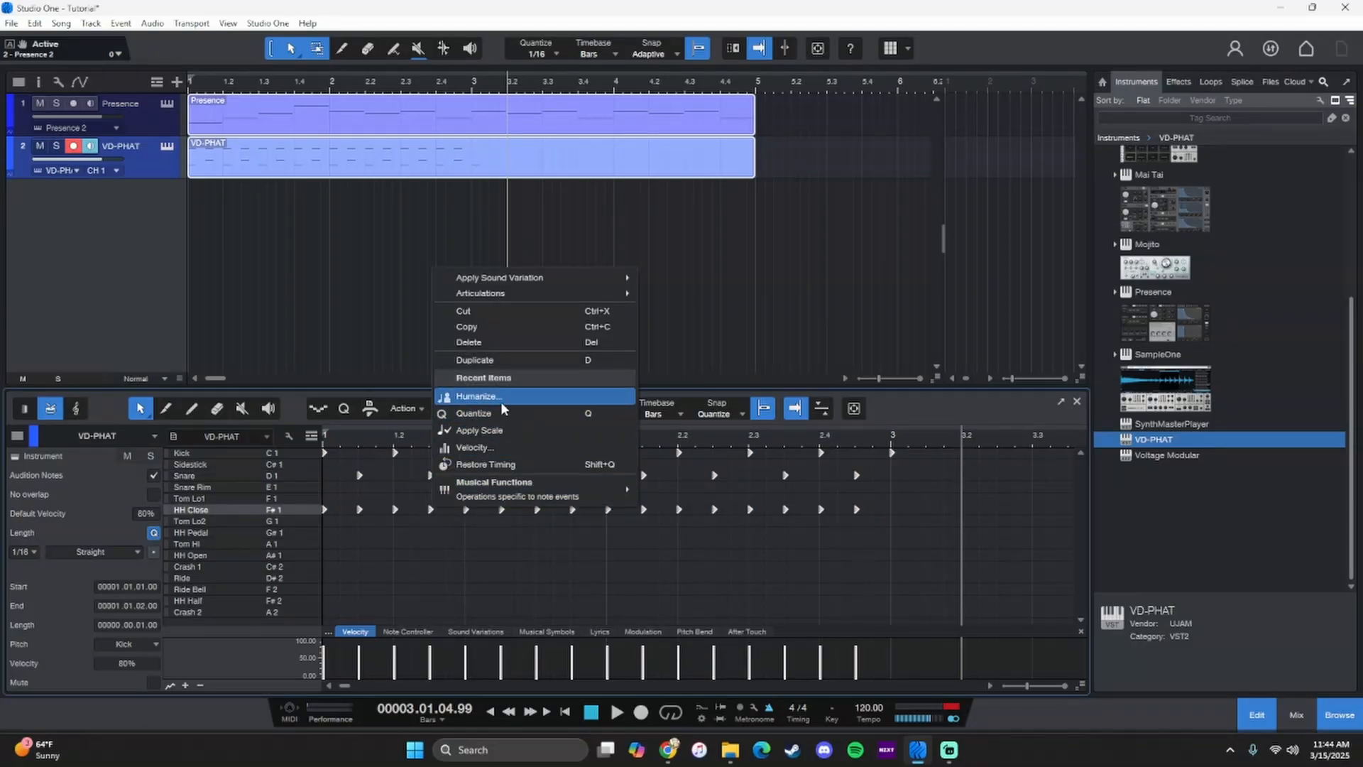
left_click(499, 400)
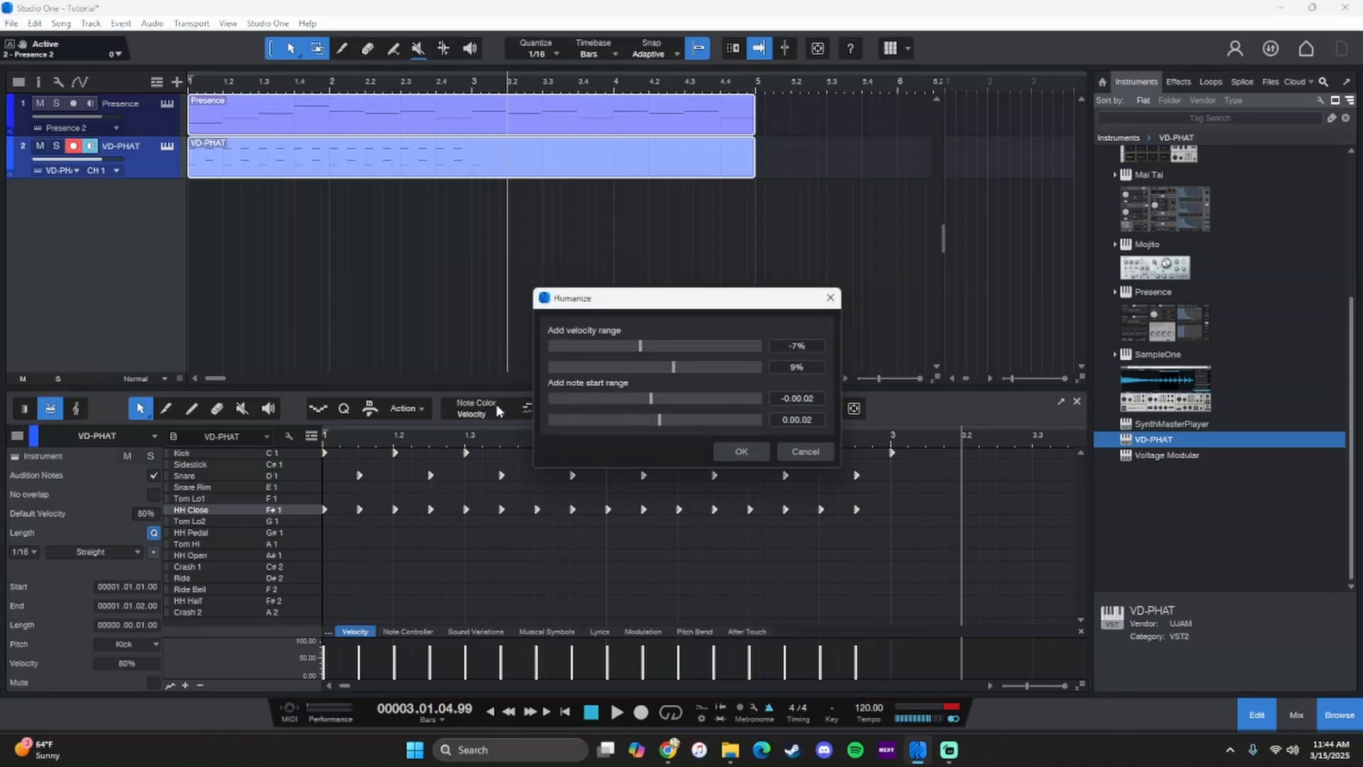
left_click(738, 452)
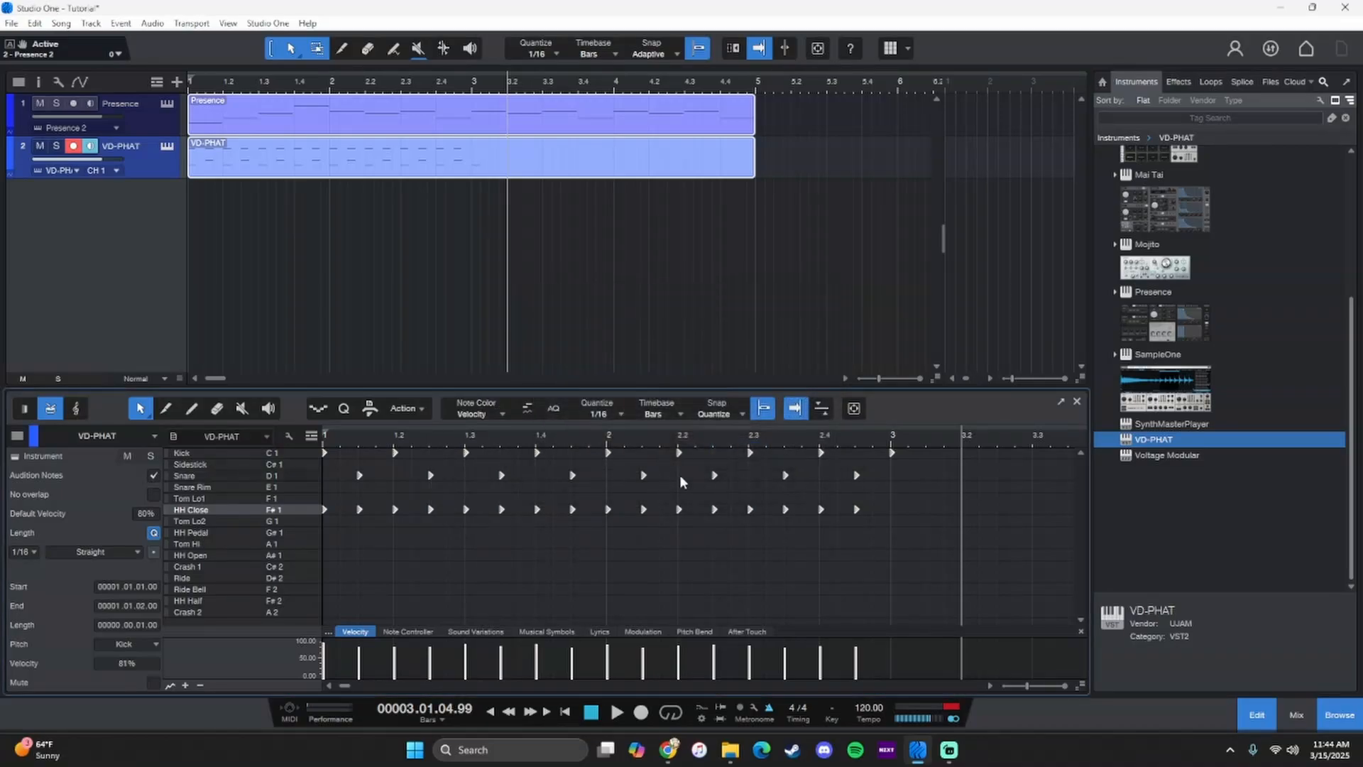
- Apply Humanize to the selected drum notes a second time with the same ranges
right_click(608, 506)
left_click(632, 390)
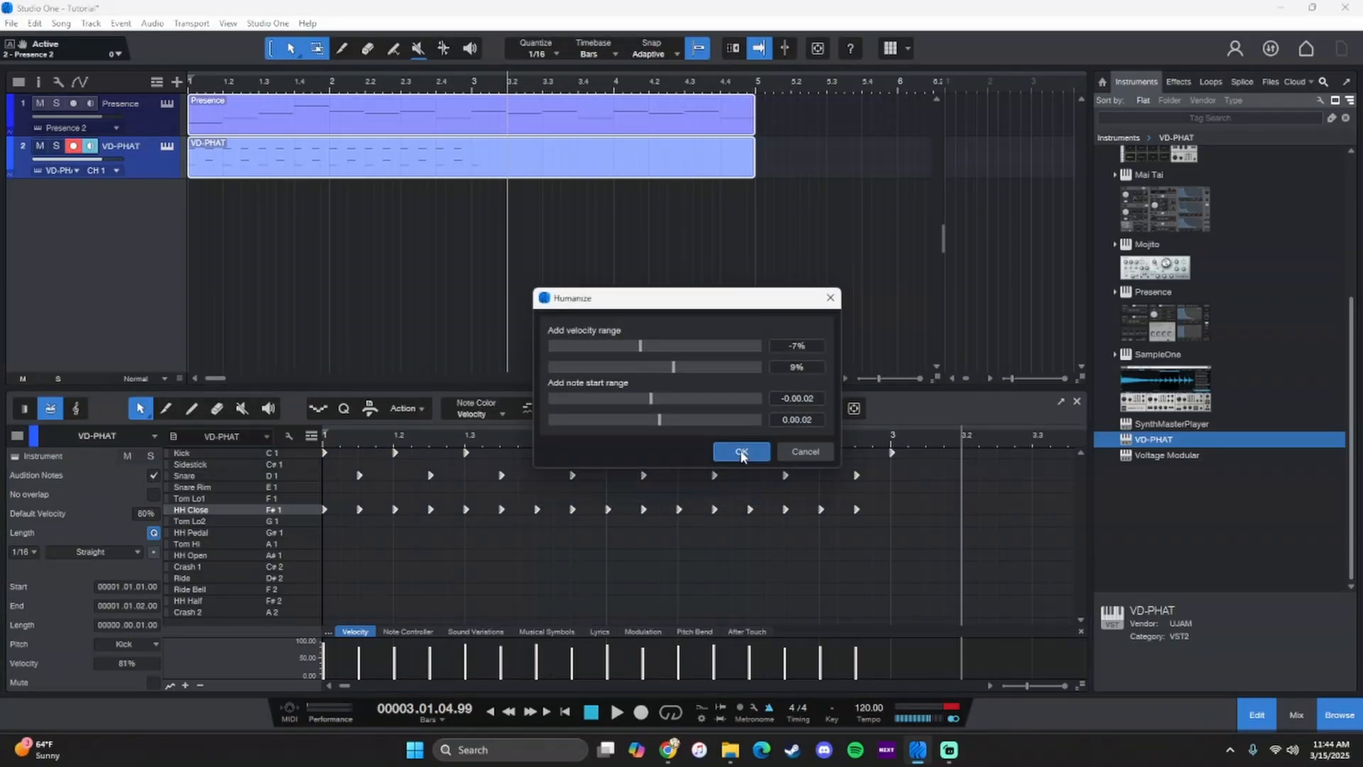
left_click(740, 452)
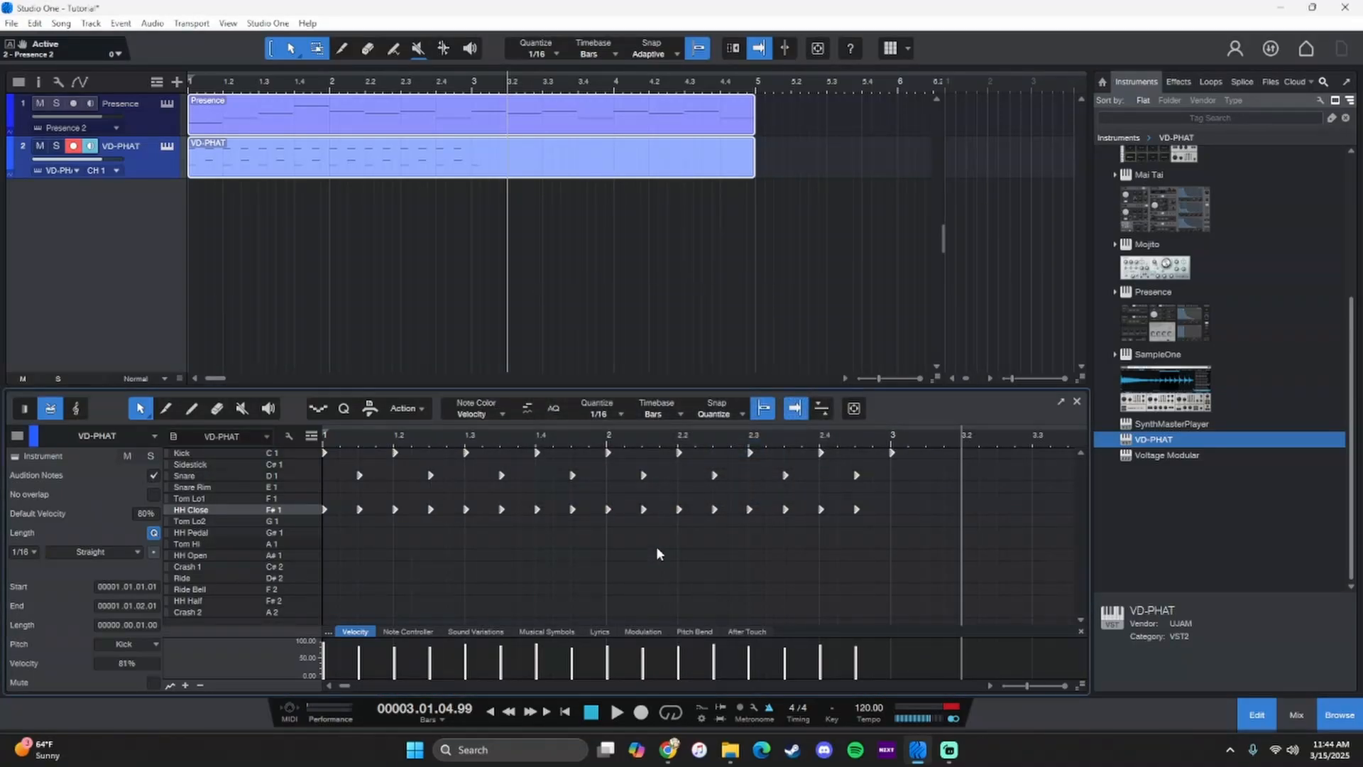
- Play the arrangement from the start, soloing the VD-PHAT track and releasing the solo
left_click(588, 710)
key("space")
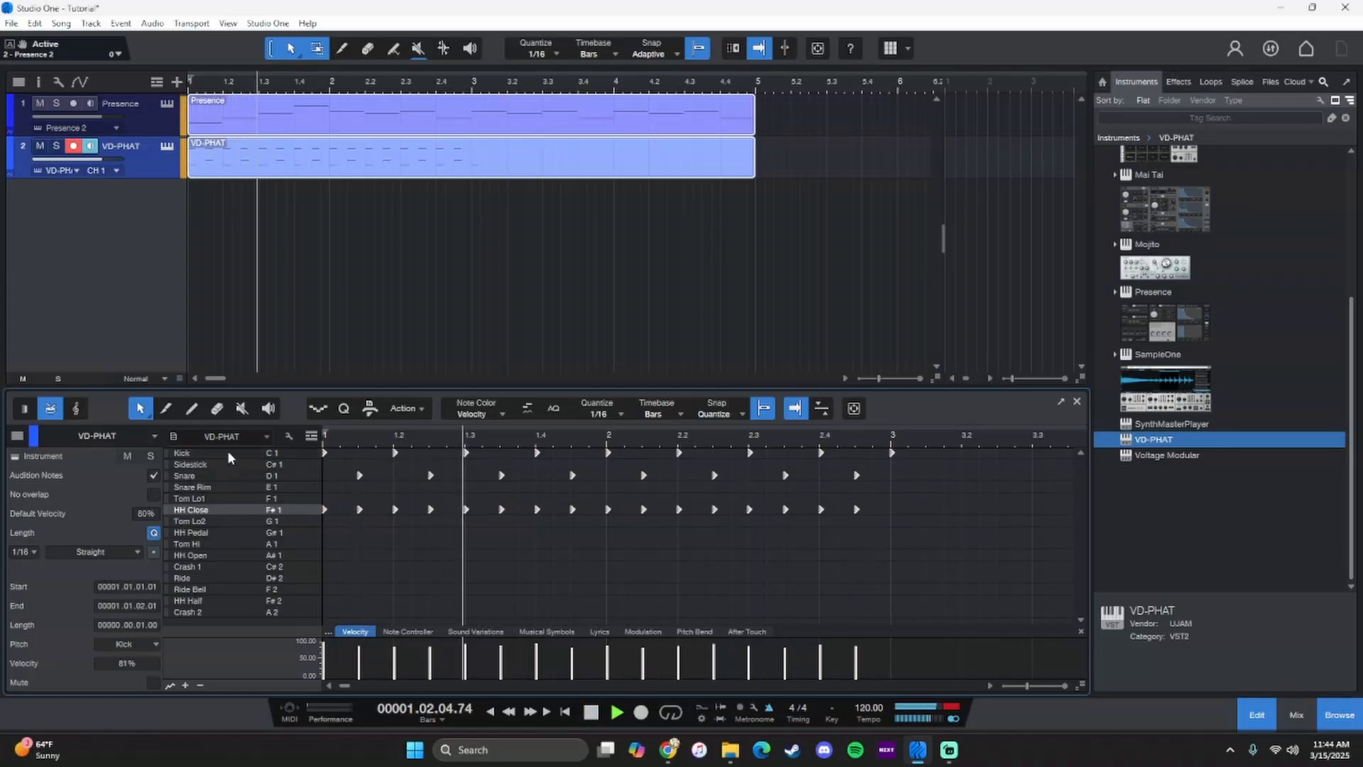
left_click(55, 145)
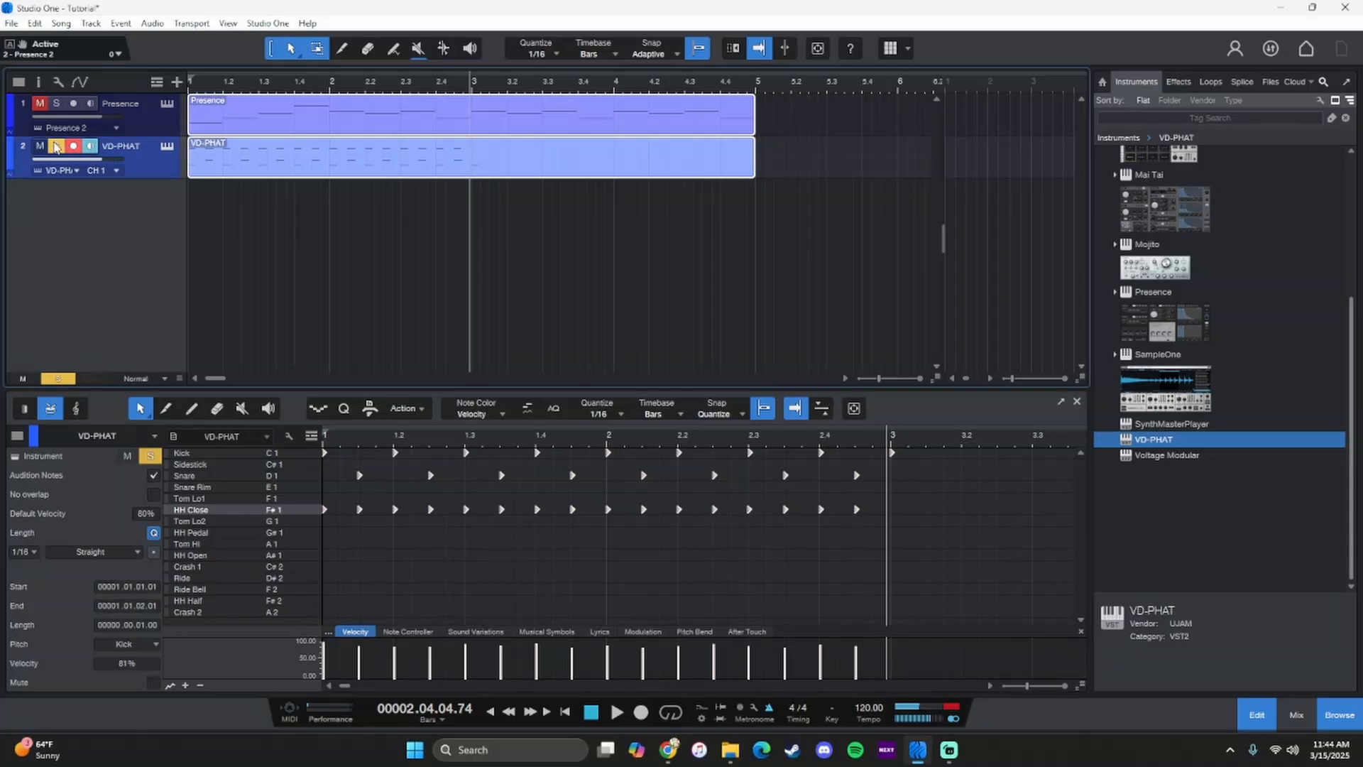
left_click(55, 147)
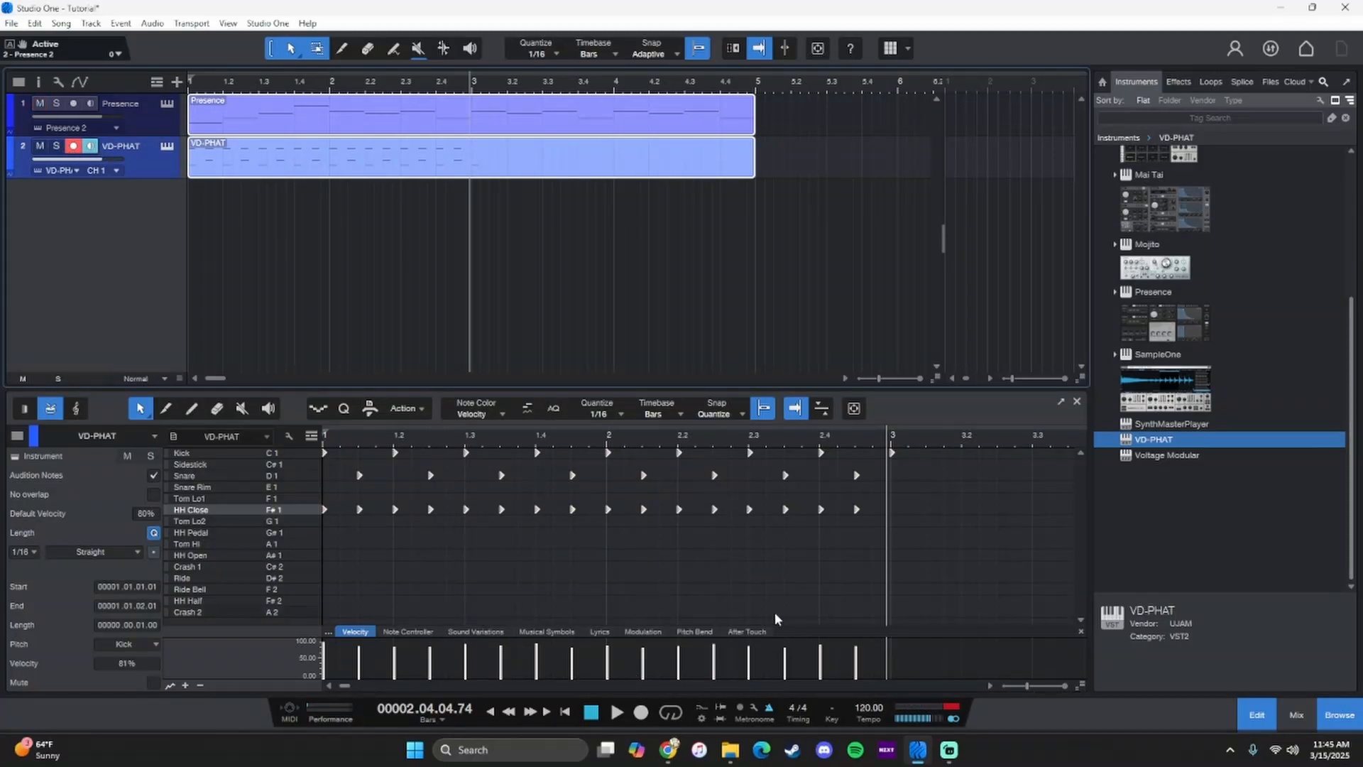
- Select all drum notes across the full part and view the arrangement's available quantize values, keeping 1/16
left_click_drag(790, 440, 749, 432)
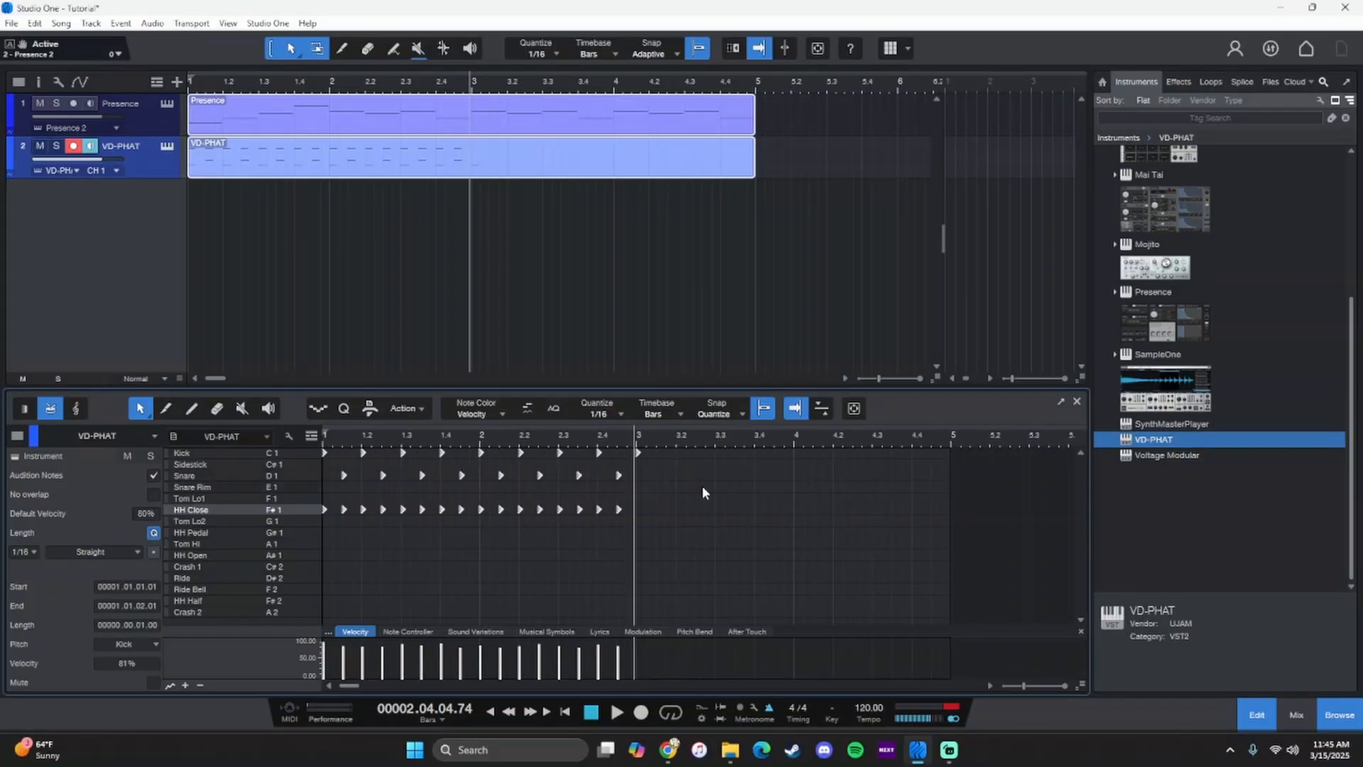
left_click(589, 554)
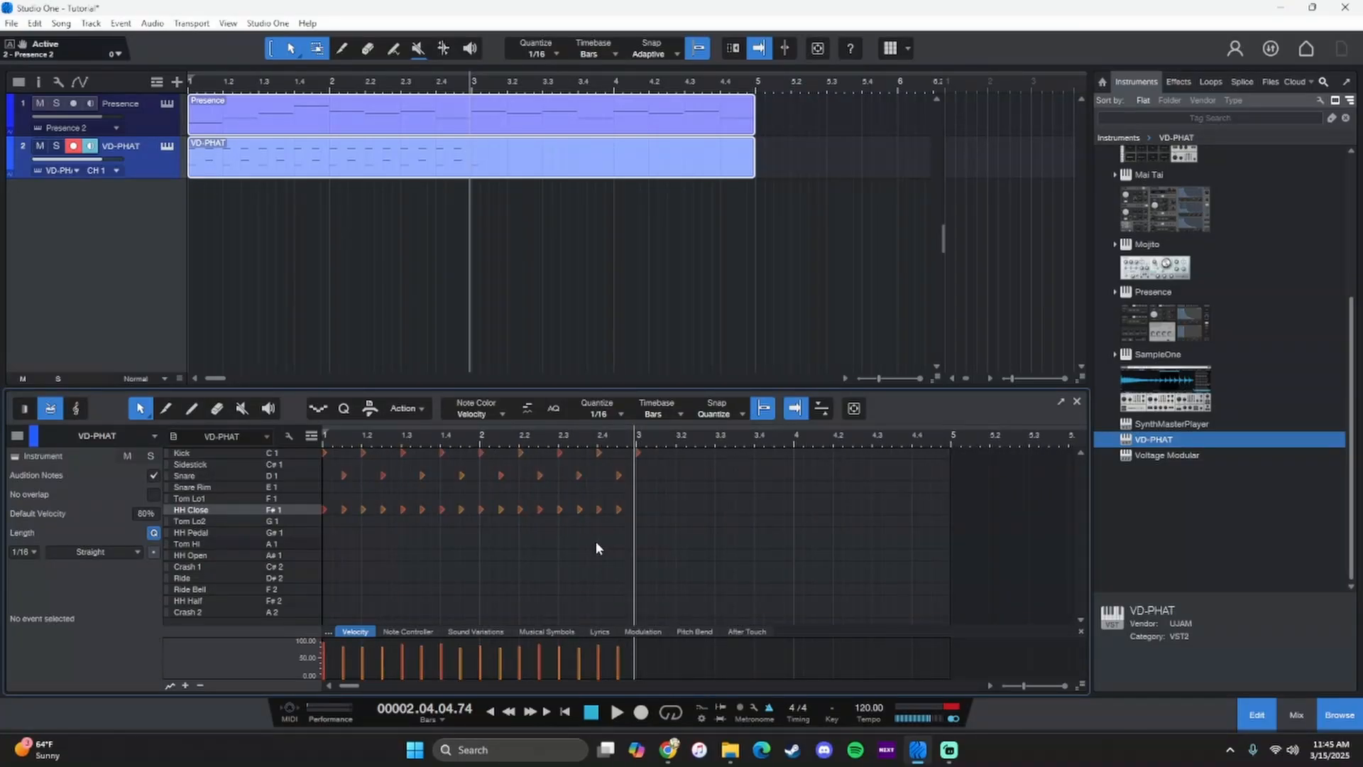
key("ctrl+a")
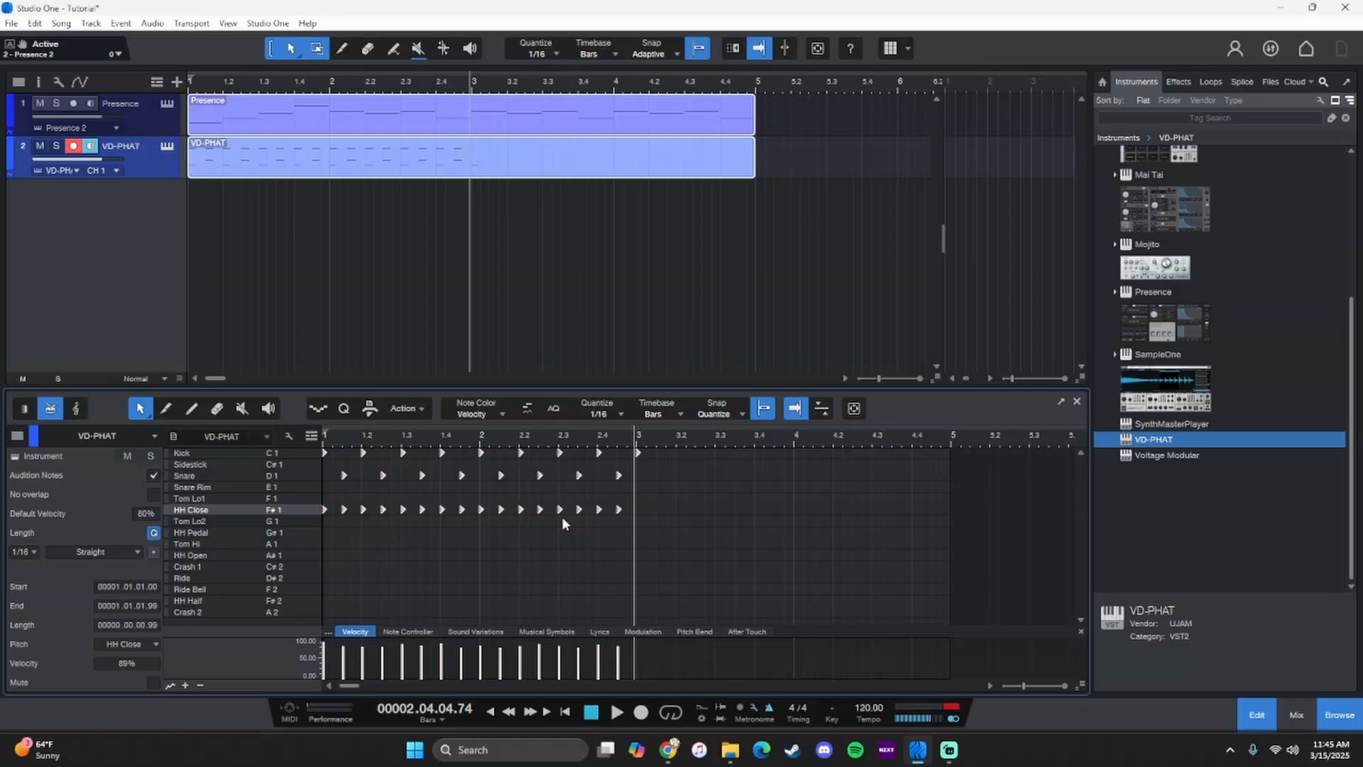
left_click(537, 51)
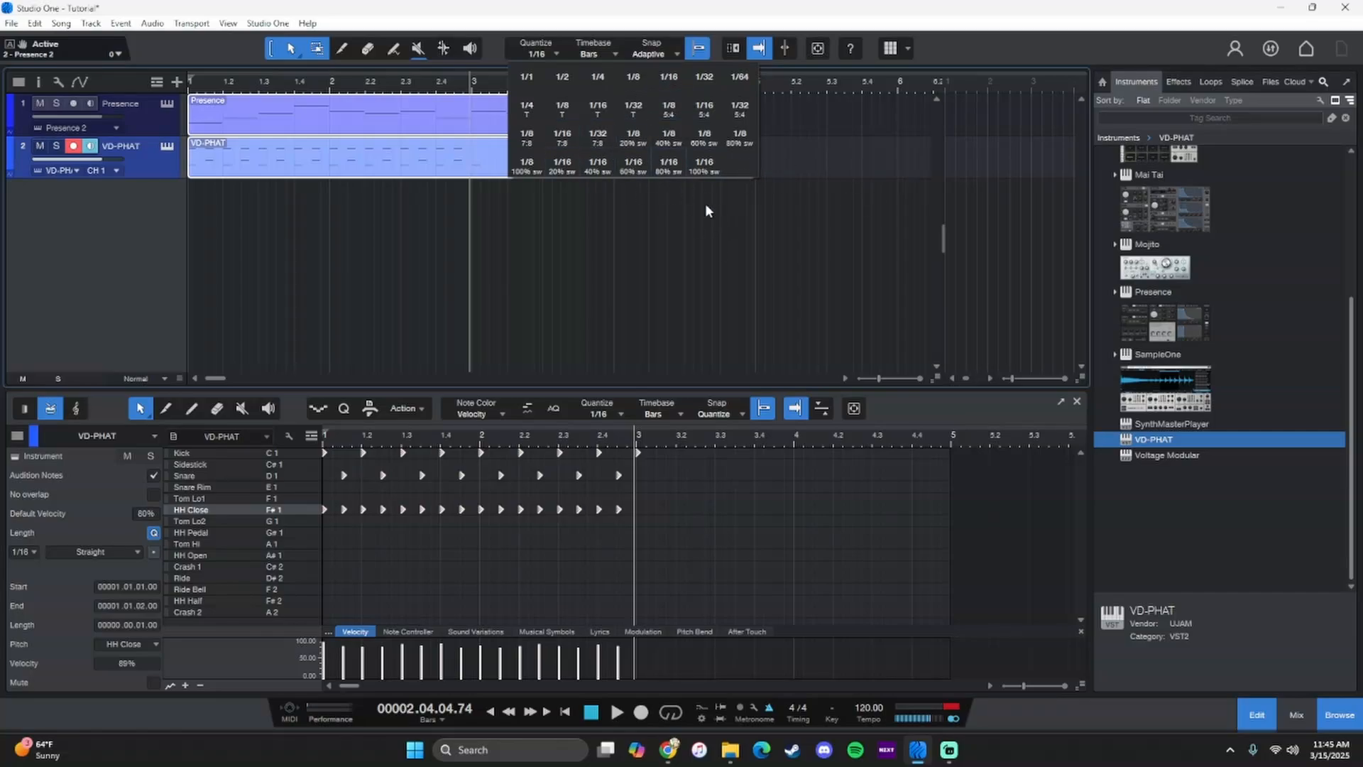
left_click(664, 588)
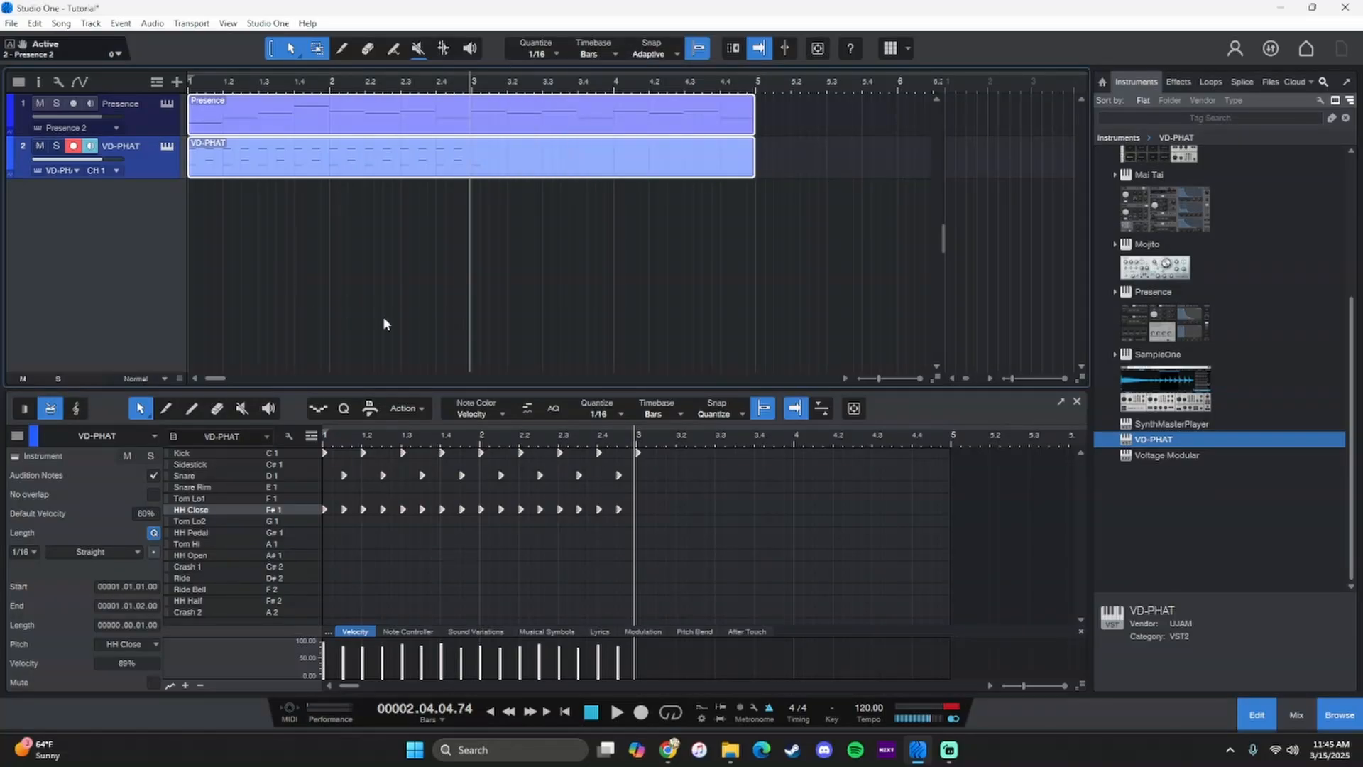
left_click_drag(212, 378, 205, 378)
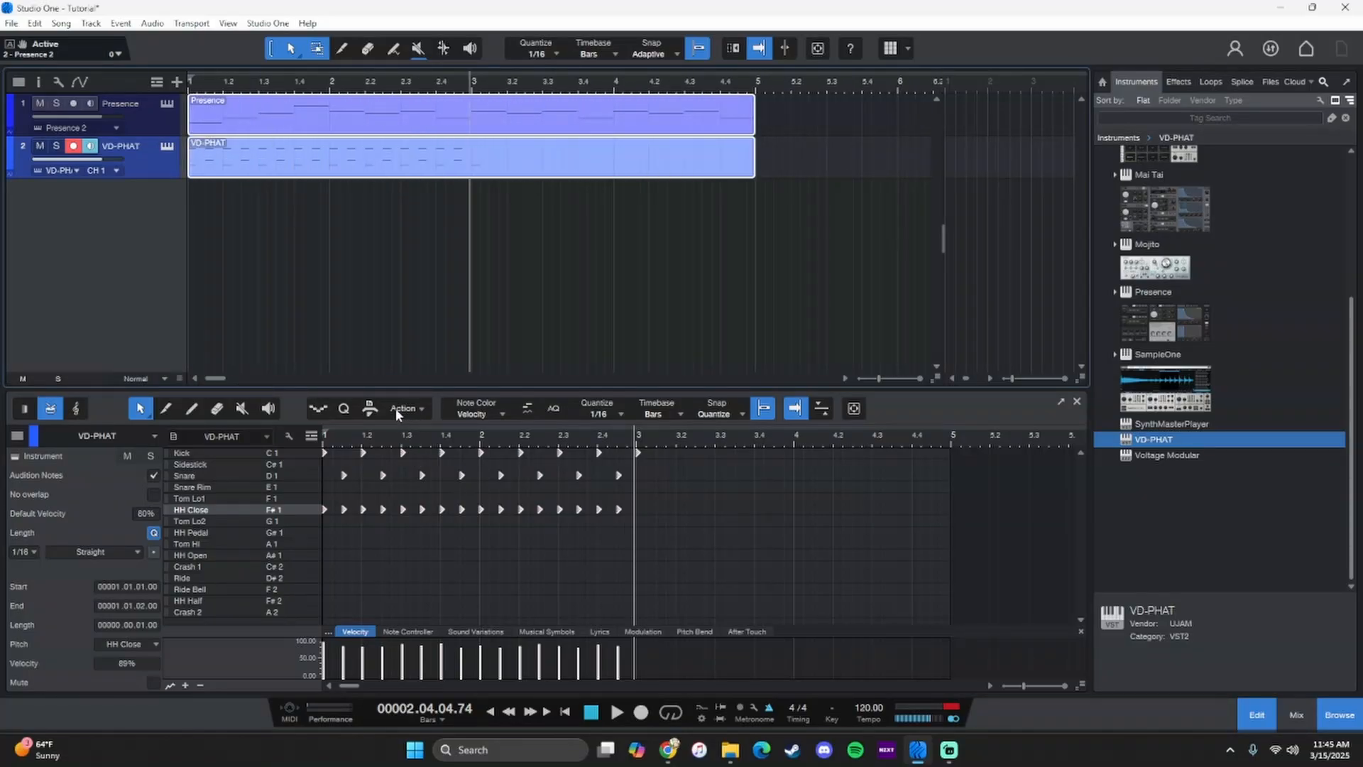